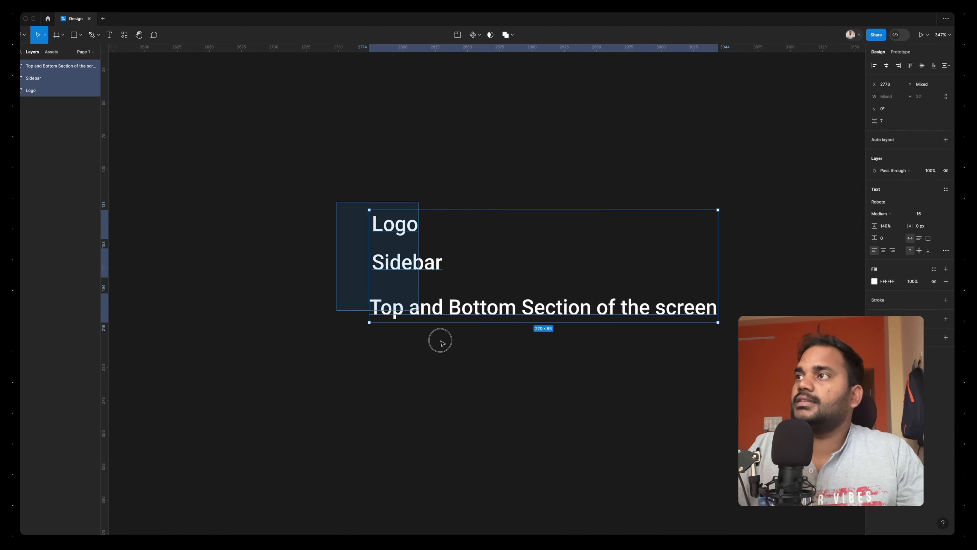
Move the three text labels down to the lower left and narrow the 'Top and Bottom Section of the screen' text box so it wraps
left_click_drag(515, 272, 387, 329)
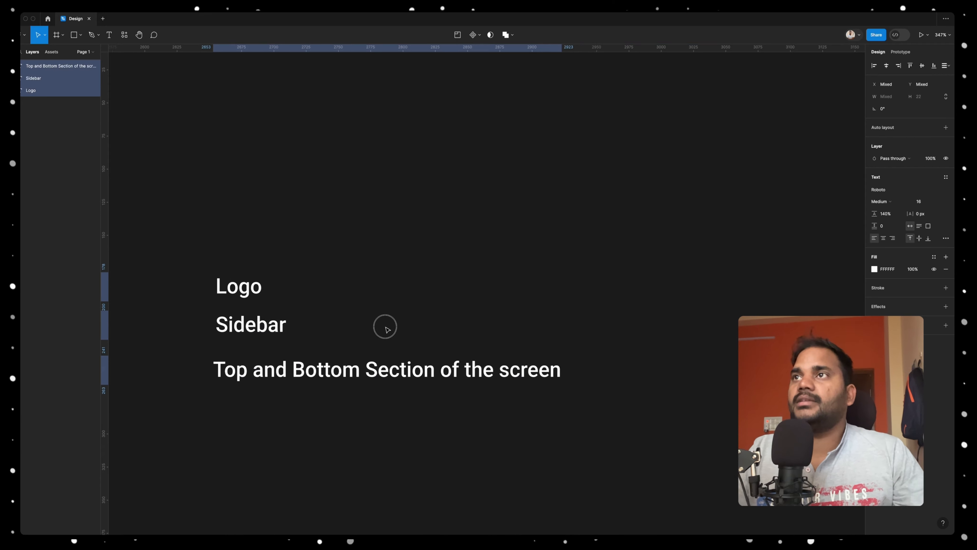
left_click(260, 287)
left_click(297, 381)
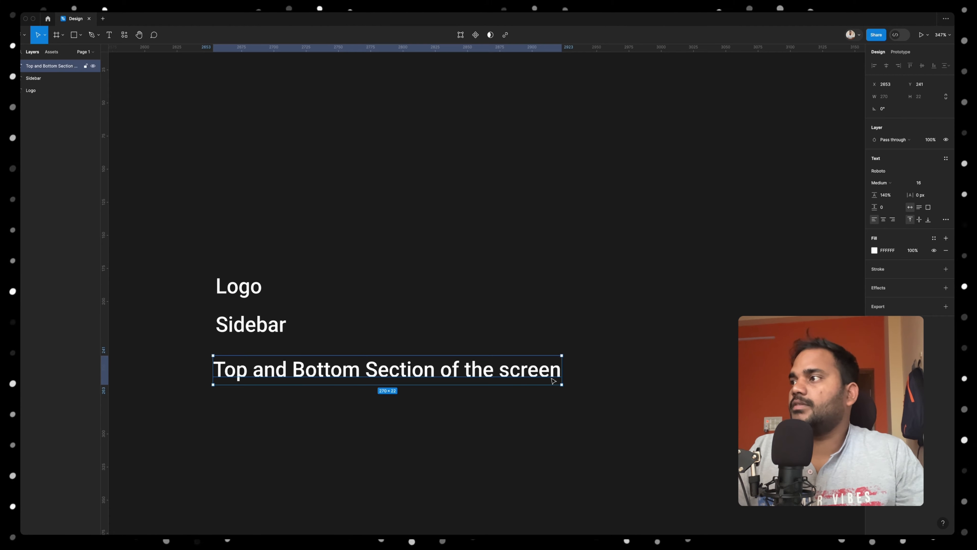
left_click_drag(561, 370, 349, 379)
Add a 'Top' text label beside the wrapped section text and place a copy below it reading 'Bottom'
key("t")
left_click_drag(474, 388, 615, 505)
type("T")
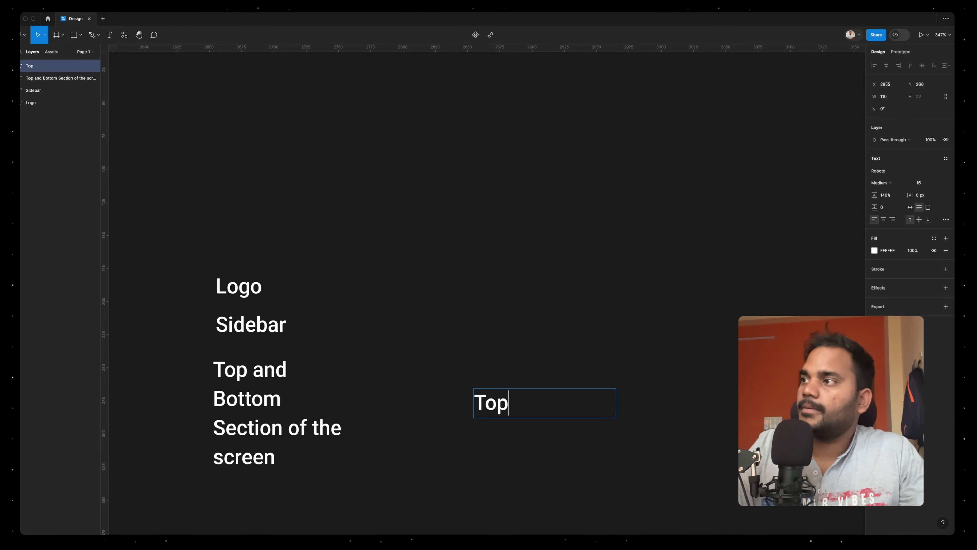
type("op")
key("Escape")
scroll(532, 371, "down", 5)
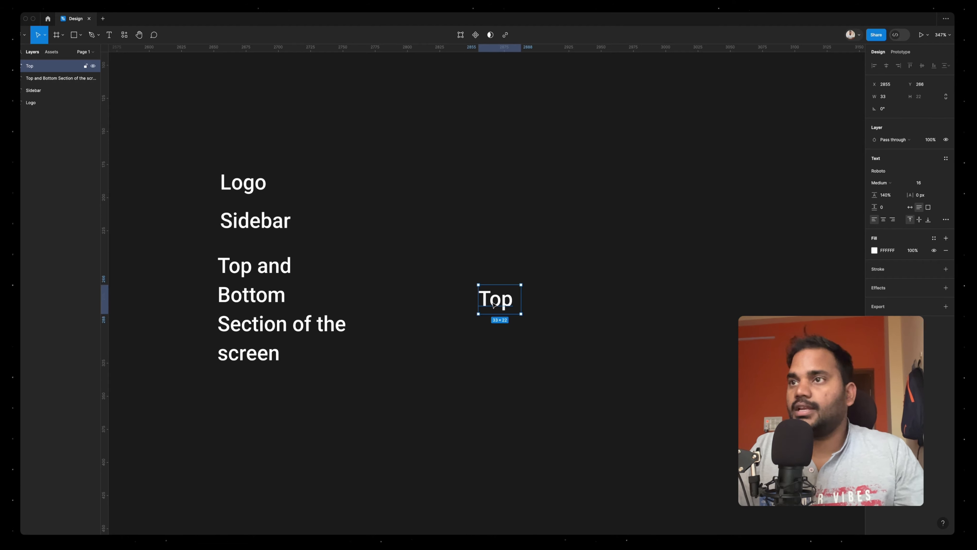
left_click_drag(495, 305, 494, 389)
key("Return")
type("Bottom")
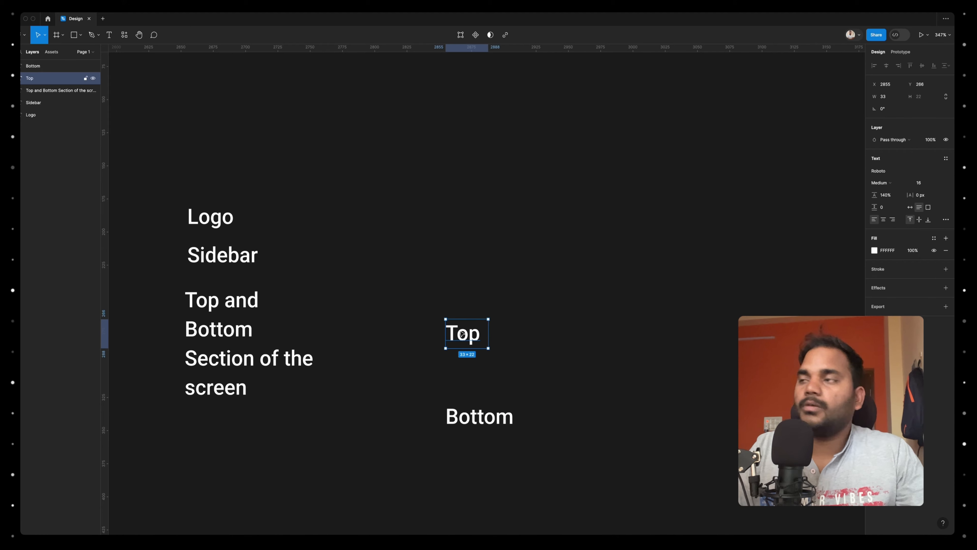
Duplicate the 'Top' label to its right to create 'Navigation' and 'Search' labels in a row
left_click_drag(463, 332, 547, 309)
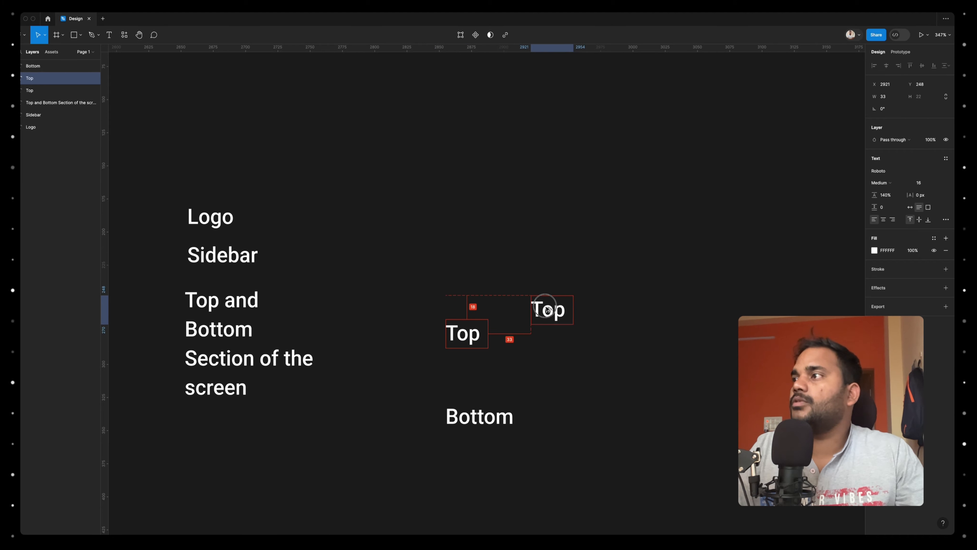
key("Return")
type("Naviga")
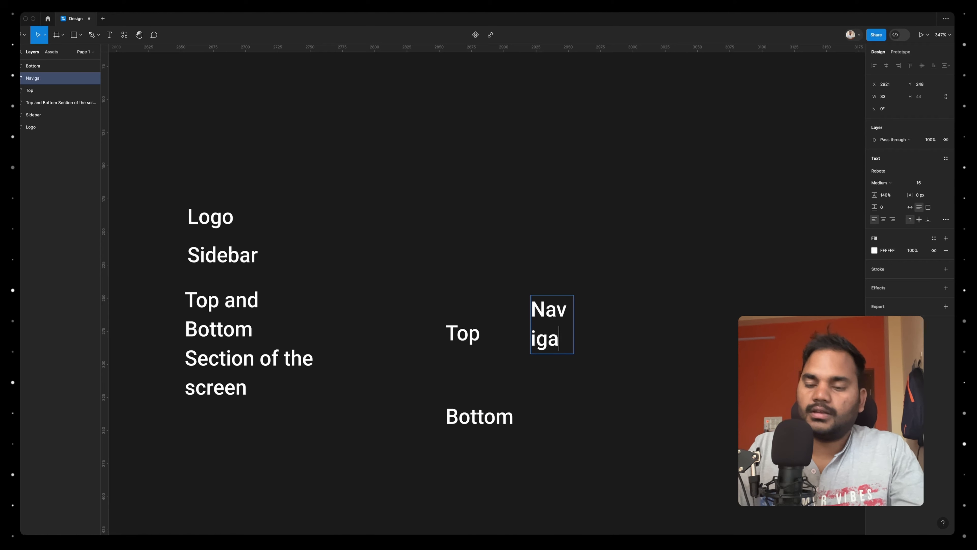
key("Return")
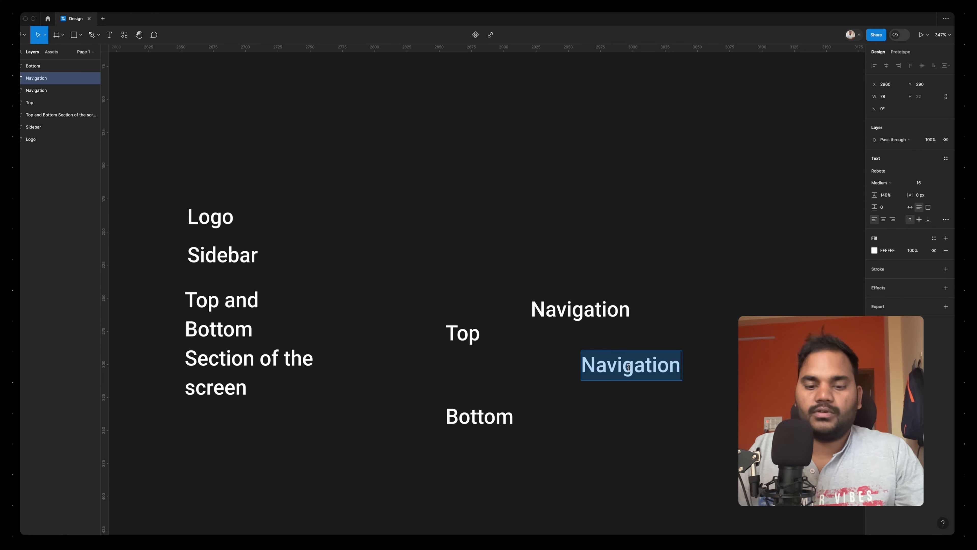
type("Sear")
type("ch")
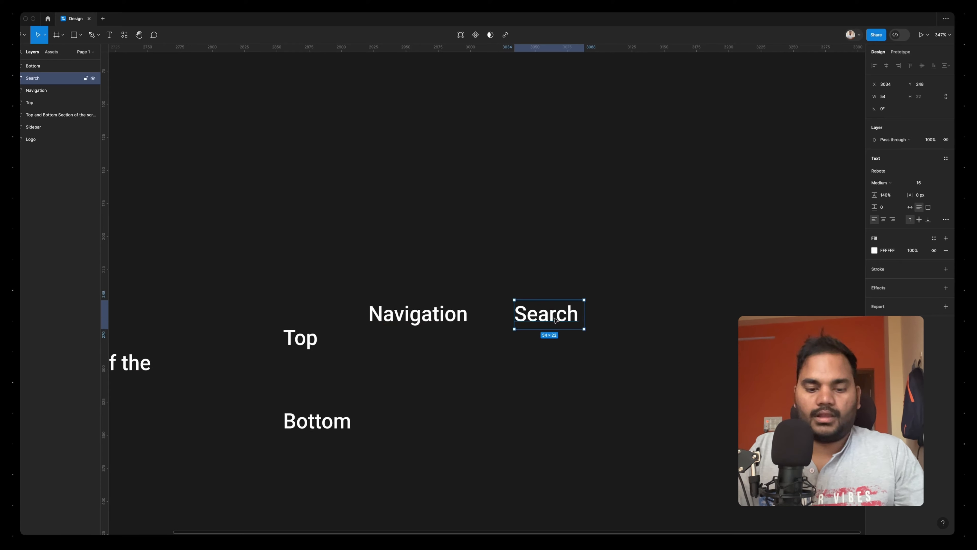
Duplicate the 'Search' label, change the copy to 'Profile Box' and place it at the end of the row
left_click_drag(555, 321, 564, 401)
double_click(542, 403)
type("Profile")
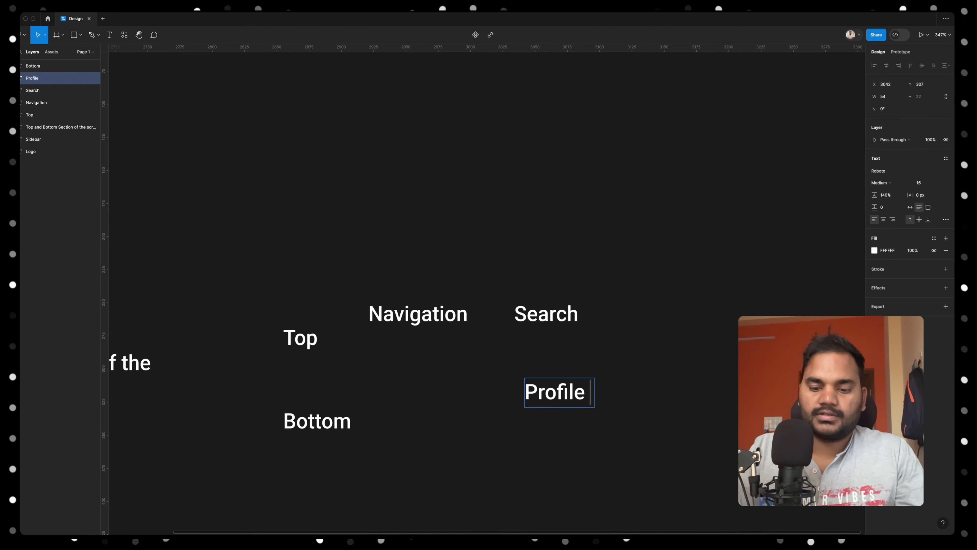
key("Return")
type("Box")
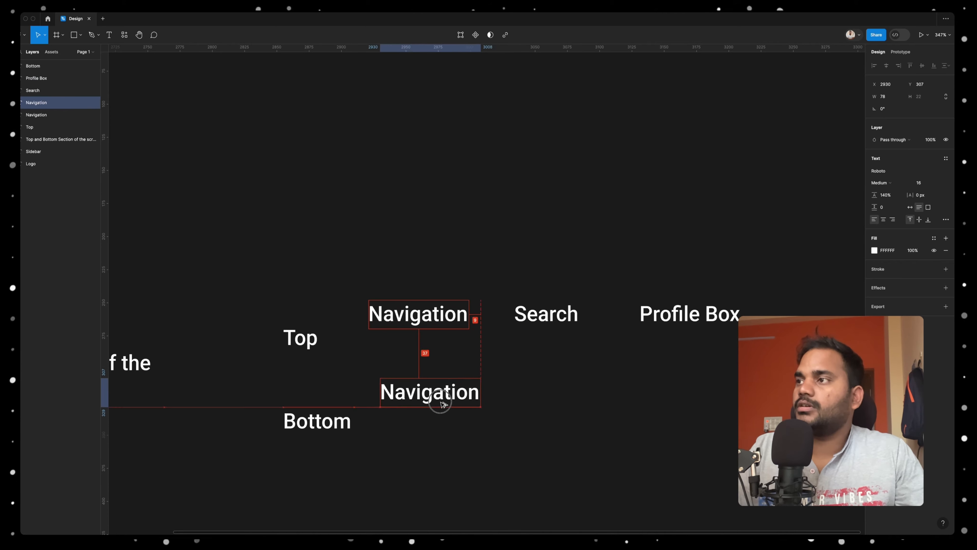
Add 'Copyright Message' and 'Terms and Suport' labels beside the 'Bottom' label by duplicating existing text
left_click_drag(436, 394, 443, 419)
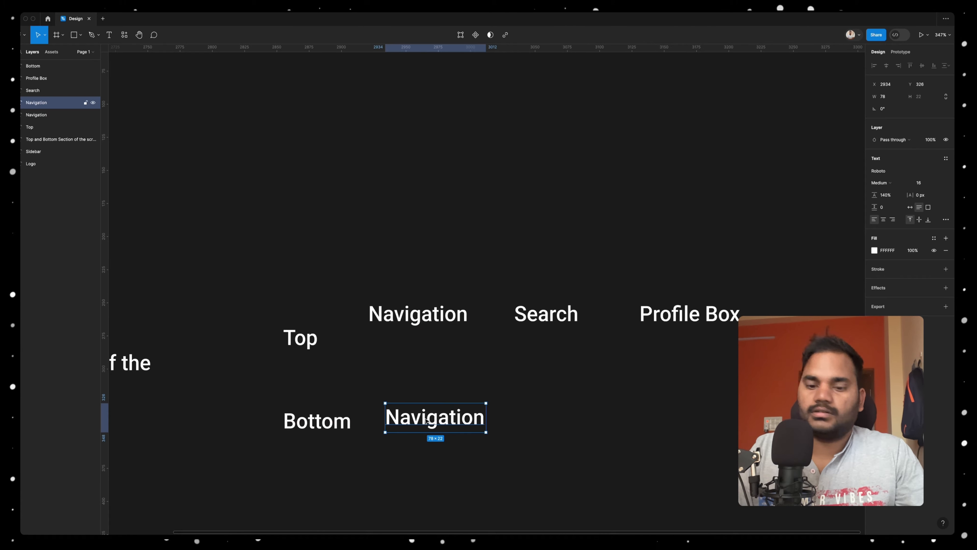
double_click(442, 419)
type("Copyright Messag")
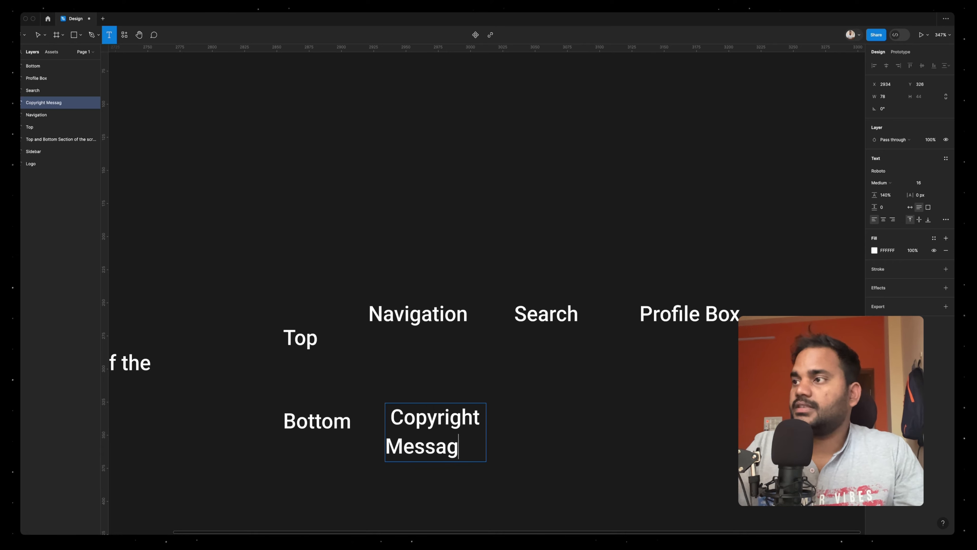
key("Escape")
left_click_drag(538, 433, 674, 458)
double_click(675, 458)
type("Terms and Suport")
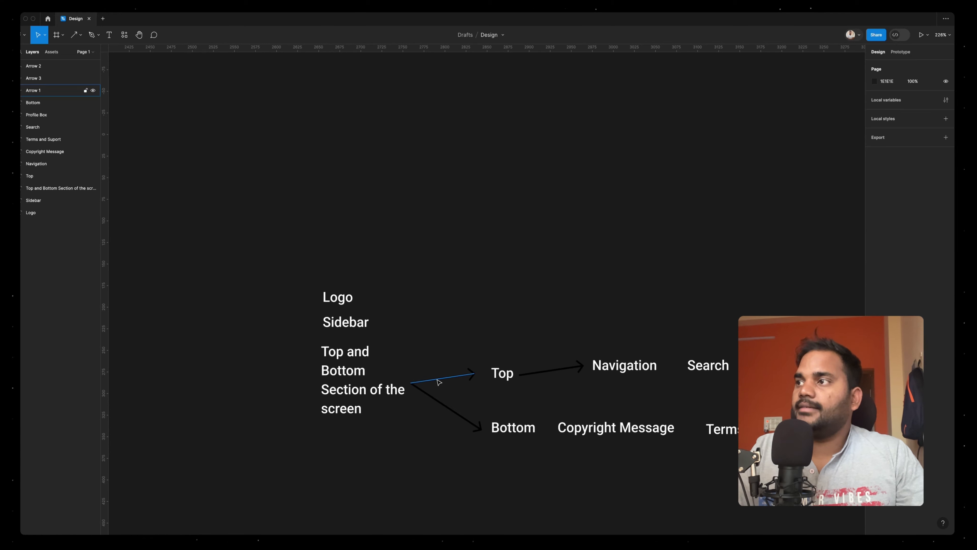
Add a 'tabs' label next to 'Logo' and a 'Dashboard' label above the 'Logo' label
left_click(439, 381)
left_click_drag(439, 381, 406, 321)
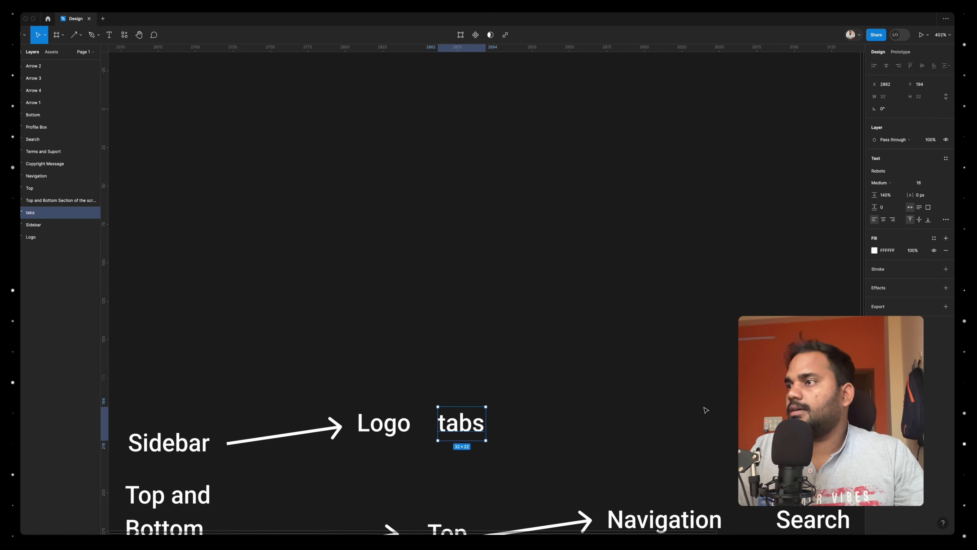
scroll(563, 402, "right", 3)
scroll(546, 406, "down", 2)
left_click_drag(439, 418, 380, 346)
double_click(379, 346)
type("D")
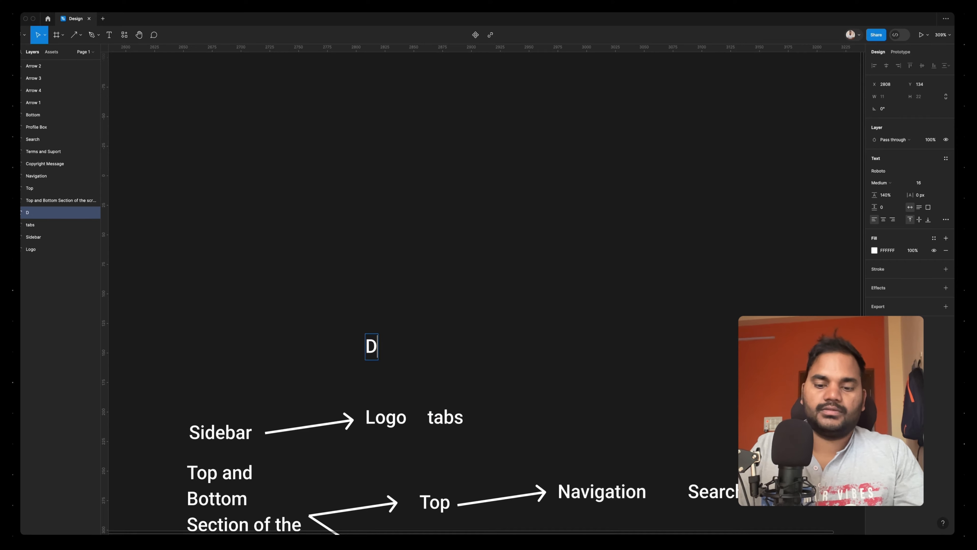
type("ashbaord")
Create an 'Analytics' label from a copy and place it beside 'Dashboard'
double_click(530, 389)
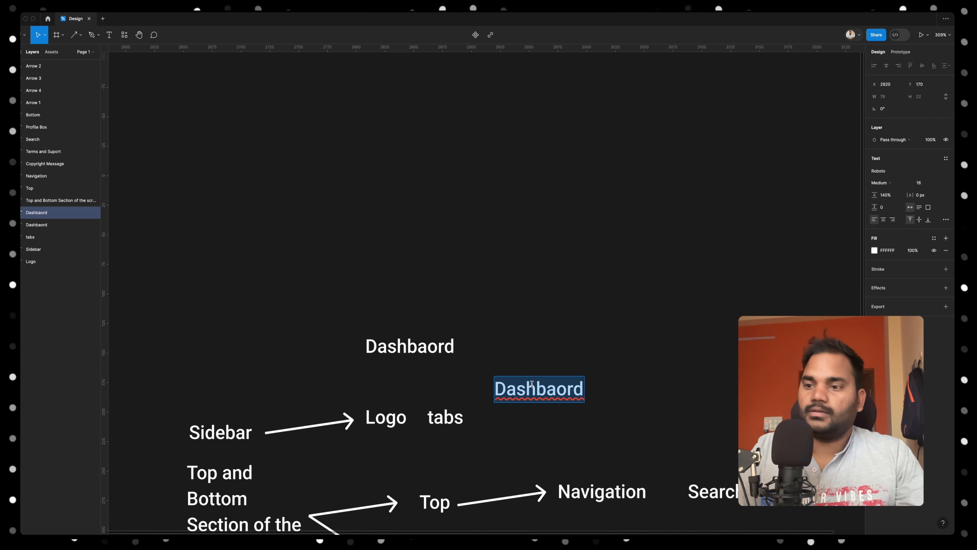
type("Anal")
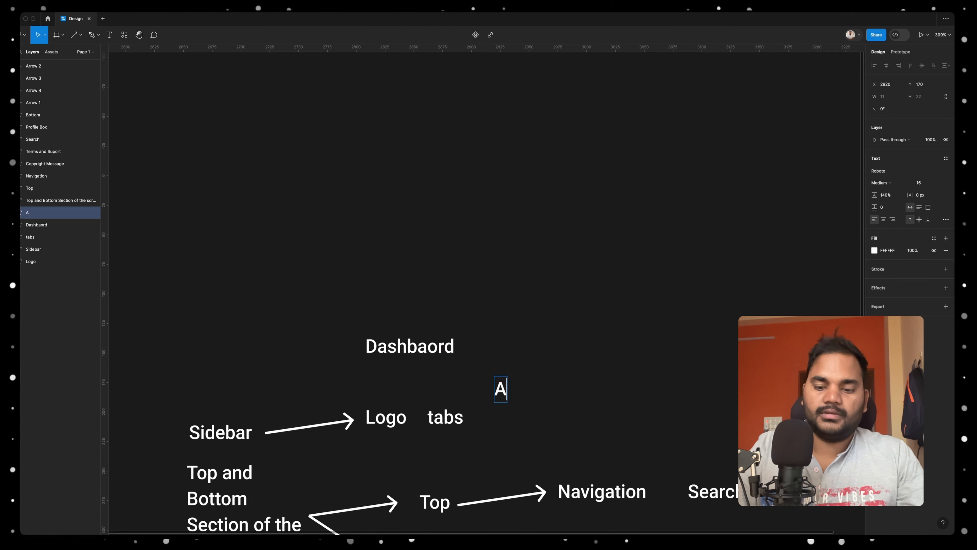
type("ytics")
left_click(602, 360)
Duplicate the 'Analytics' label to continue the row with 'Reports' and 'users' labels
double_click(548, 403)
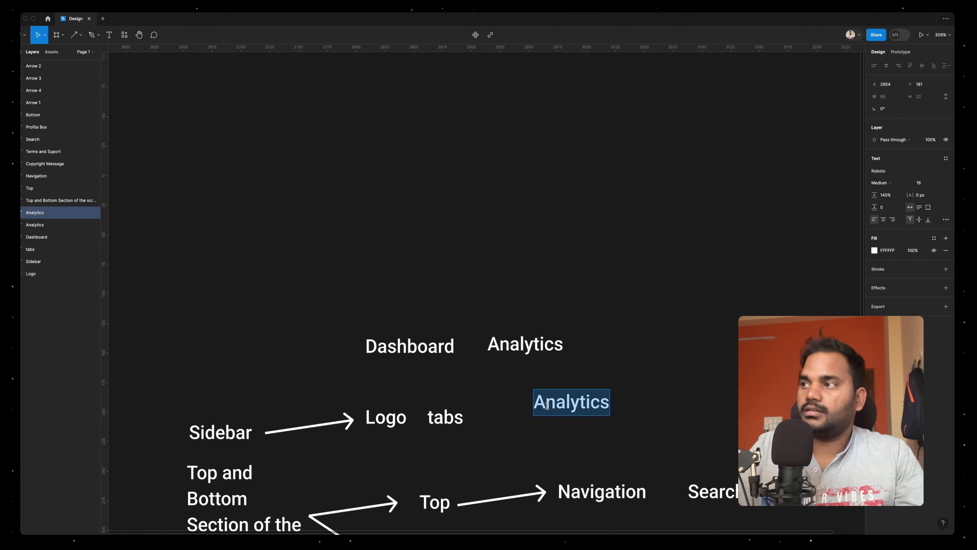
type("R")
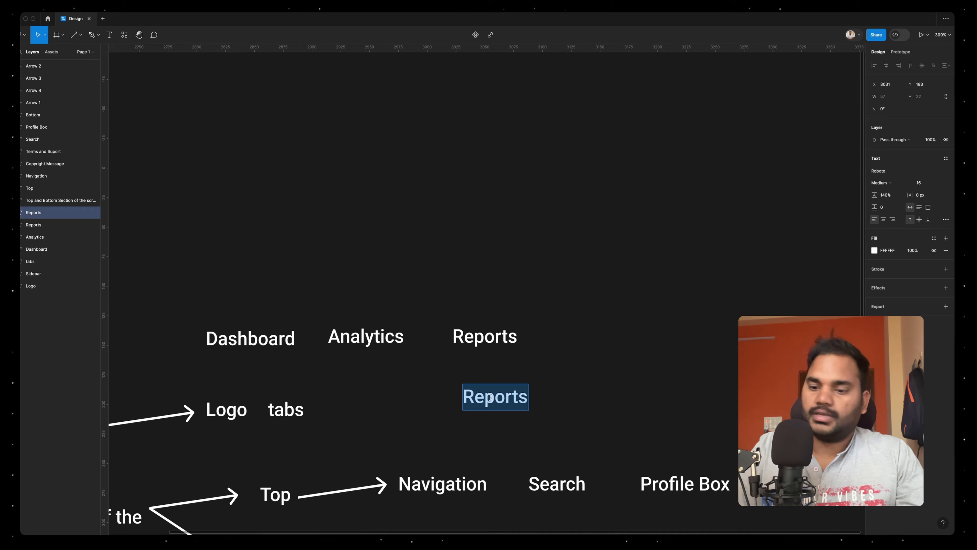
type("us")
key("Escape")
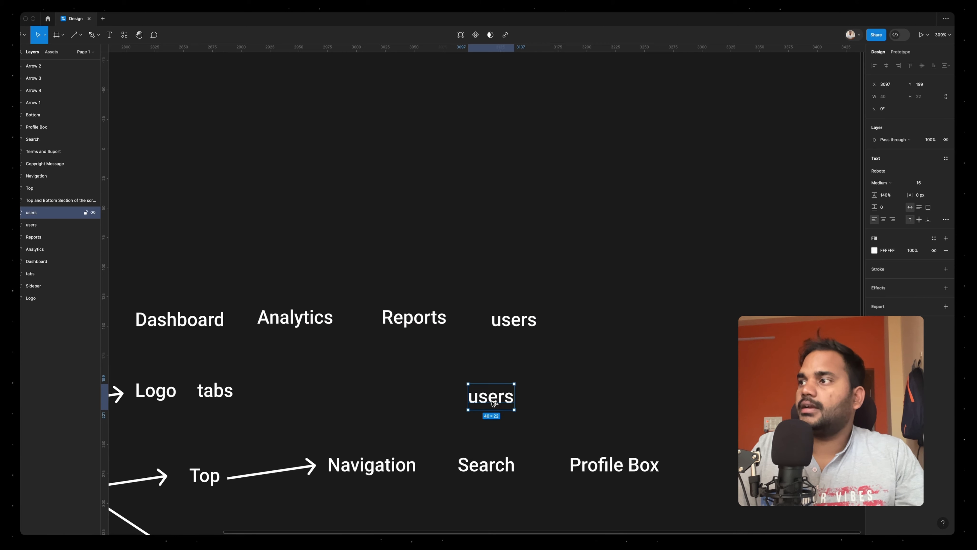
Change the spare 'users' copy to 'Settings' and place it at the end of the tab row
double_click(481, 404)
type("Settings")
key("Escape")
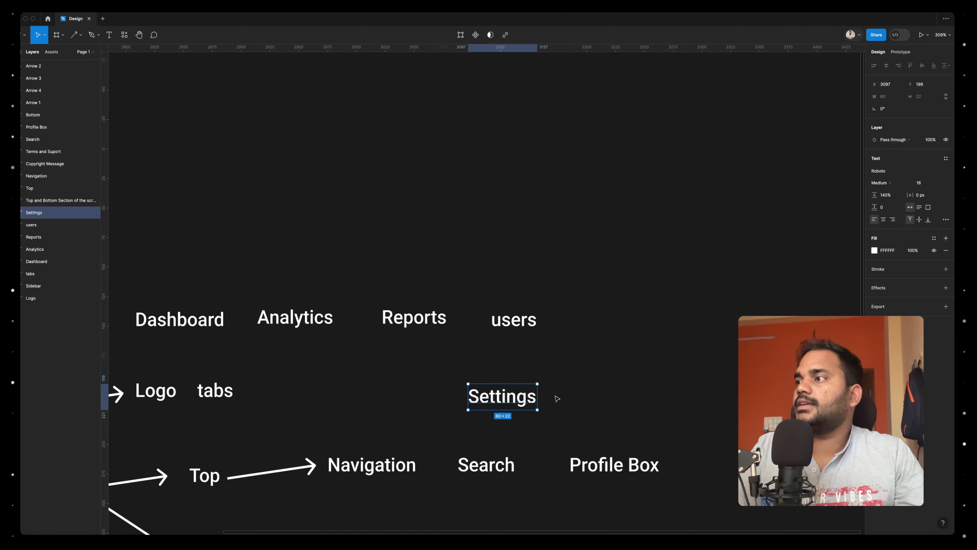
left_click_drag(492, 400, 622, 322)
Rename the 'Reports' label to 'Payments' and capitalize the 'Users' and 'Tabs' labels
left_click(420, 319)
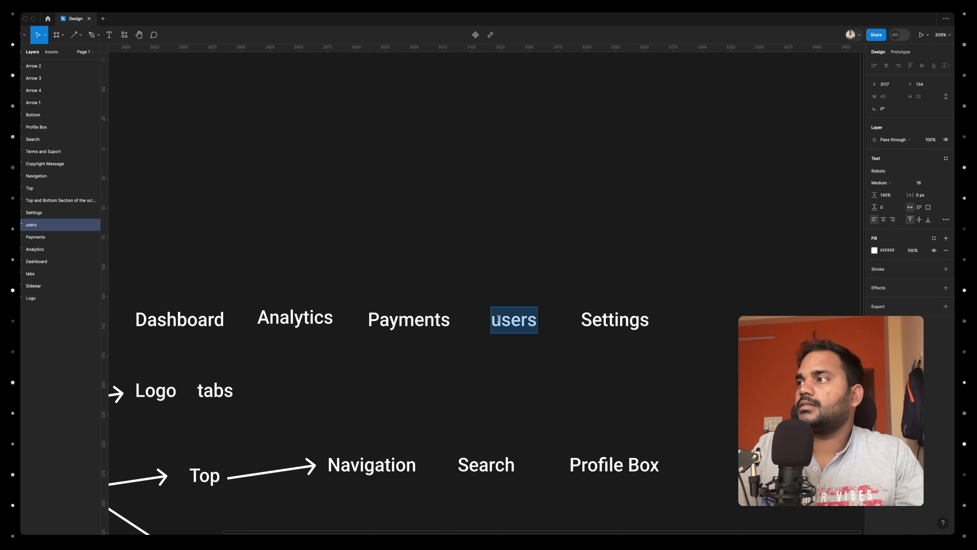
double_click(497, 319)
key("BackSpace")
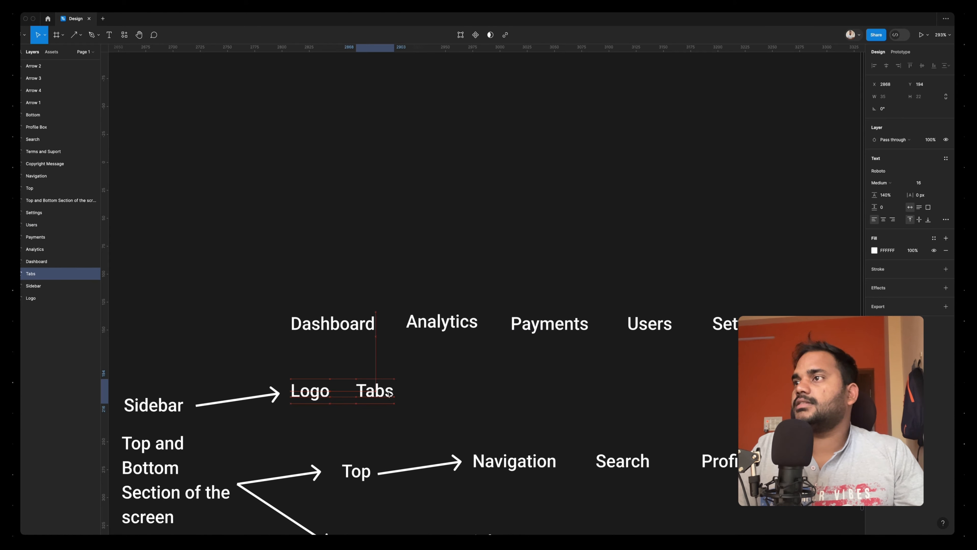
left_click(415, 393)
Set the font of all labels to Inter and widen the 'Bottom', 'Navigation' and 'Copyright Message' boxes to one line
scroll(414, 393, "down", 5)
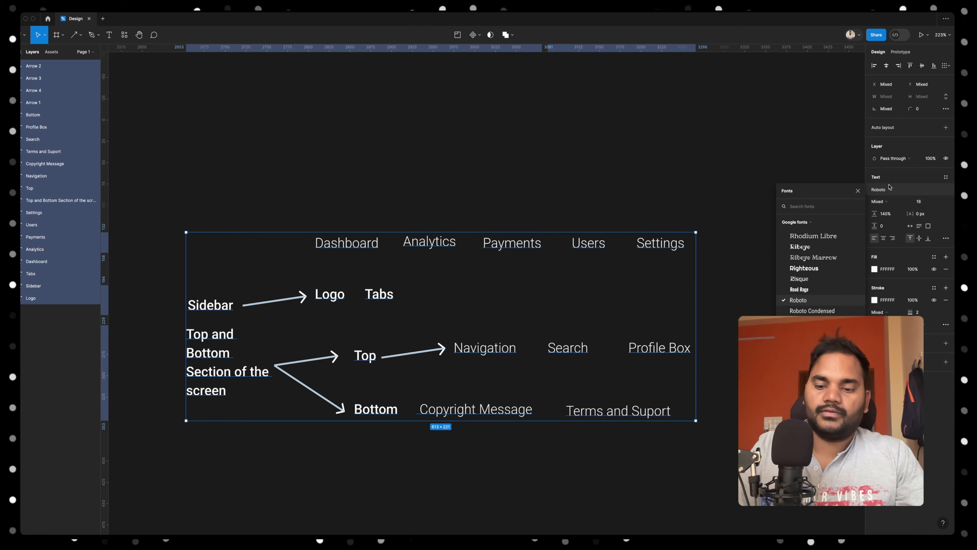
type("inter")
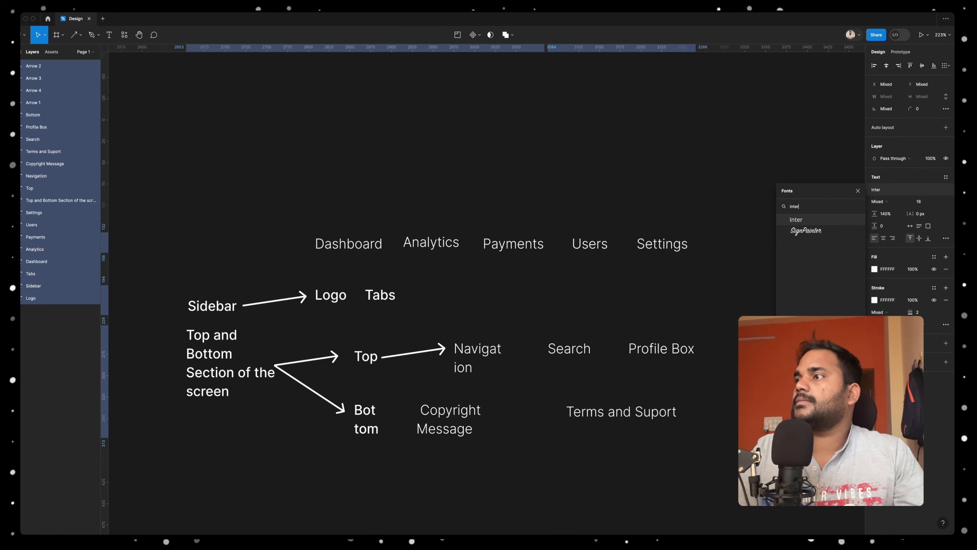
left_click_drag(382, 418, 405, 418)
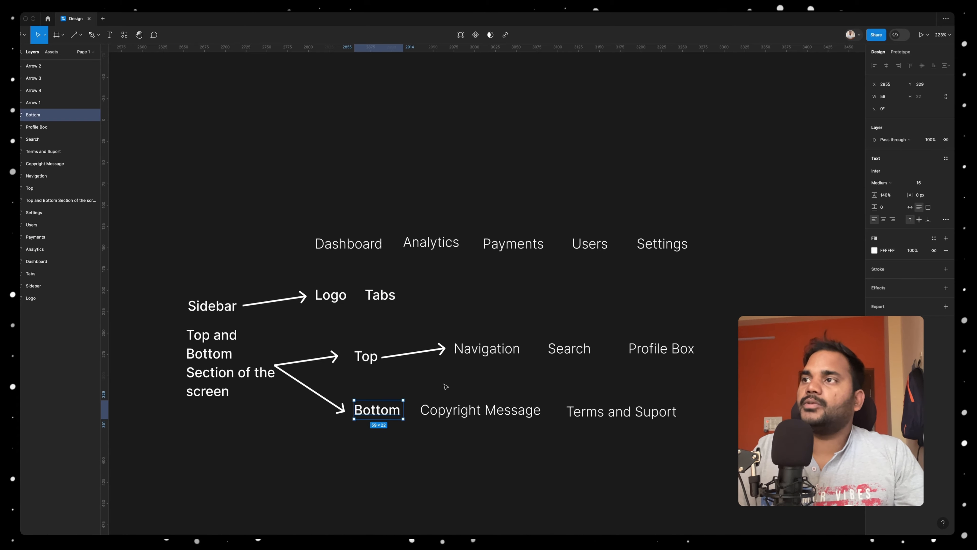
left_click(446, 386)
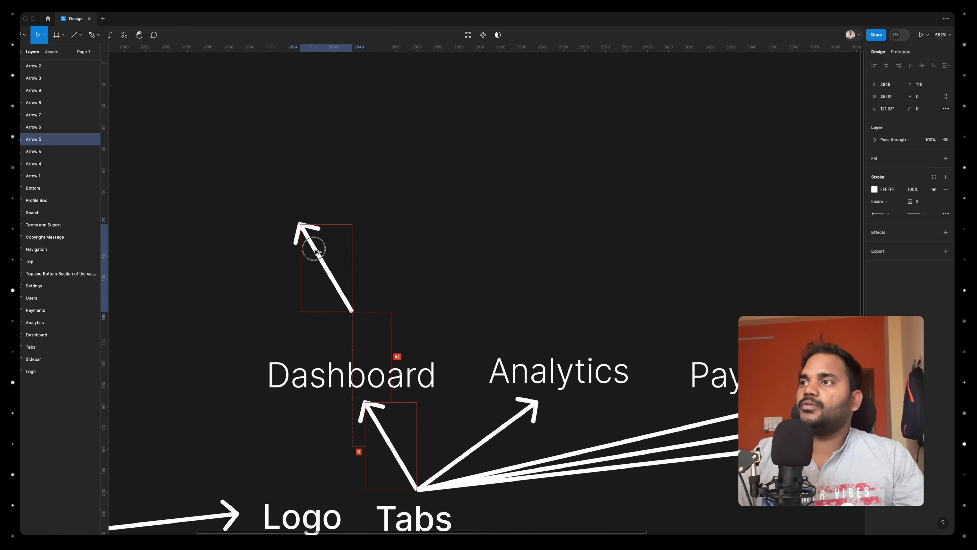
Duplicate the 'Dashboard' label above its arrow and change the copy to 'Greeting Message'
mouse_move(301, 227)
left_mouse_down()
mouse_move(317, 277)
mouse_move(302, 265)
left_mouse_up()
left_click_drag(400, 375, 331, 218)
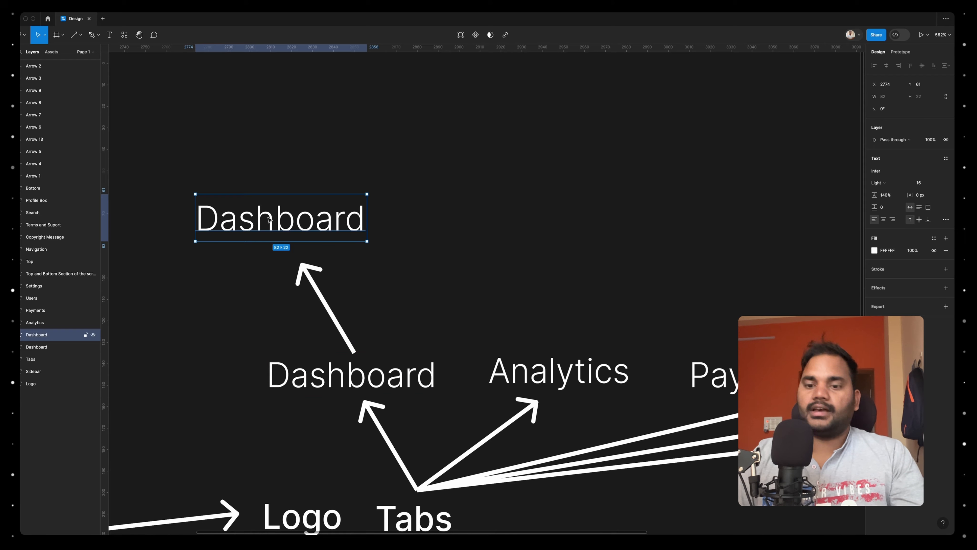
key("Return")
type("Greatti")
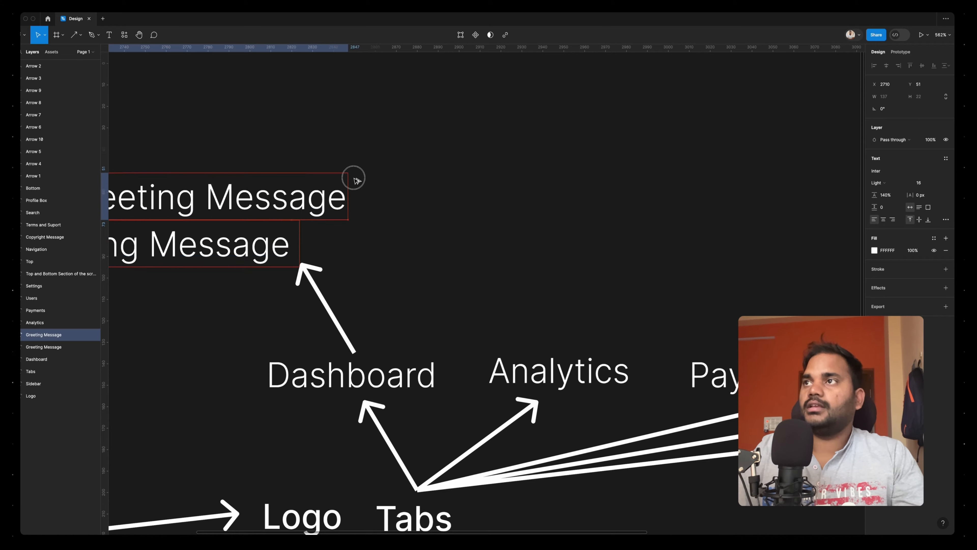
Duplicate the 'Greeting Message' label to its right and change the copy to 'Widgets Section'
left_click_drag(353, 179, 650, 223)
key("Return")
type("Widgets Section")
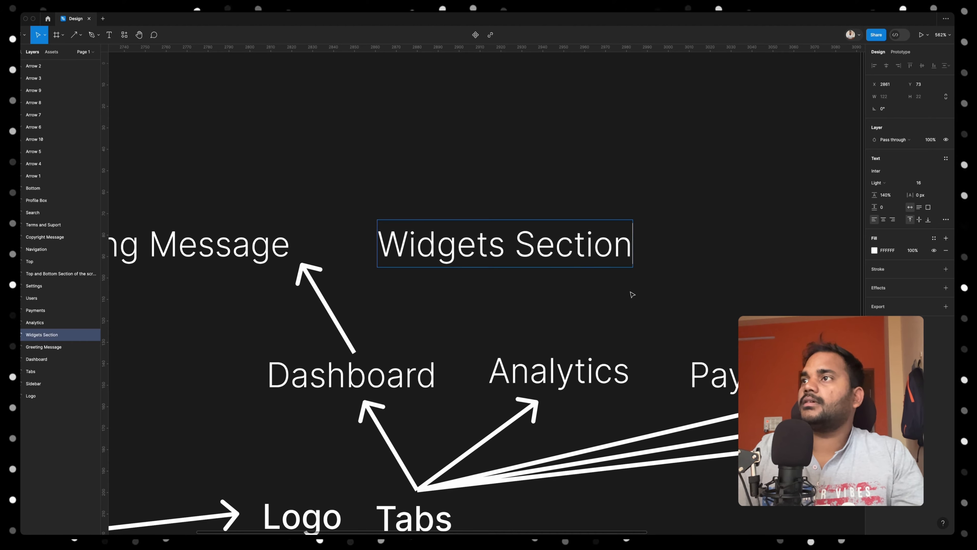
key("Escape")
Add a 'Table' label to the right of 'Widgets Section' and connect both to 'Dashboard' with arrows
scroll(445, 243, "down", 3)
left_click_drag(454, 246, 649, 247)
key("Return")
type("Tabel")
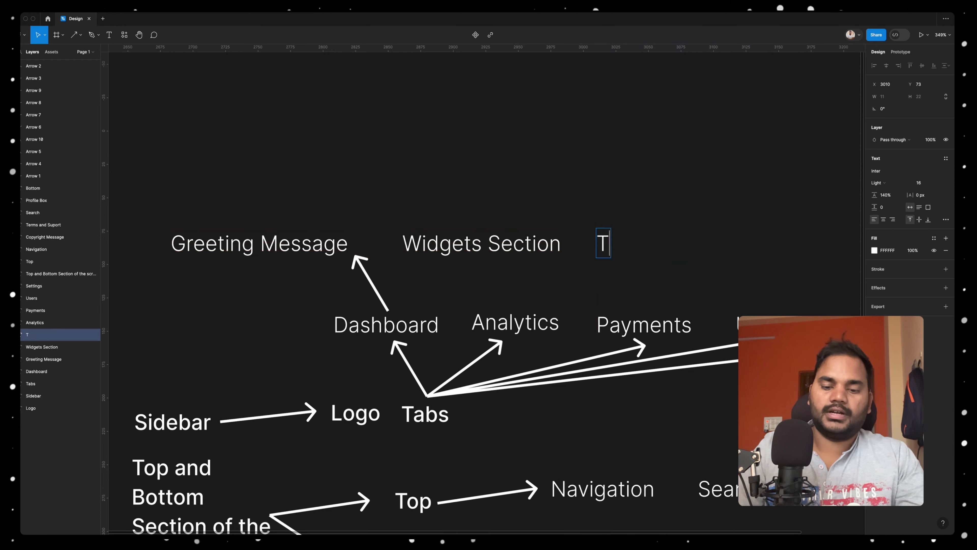
key("BackSpace")
key("BackSpace")
type("le")
key("Escape")
key("Escape")
left_click(387, 309)
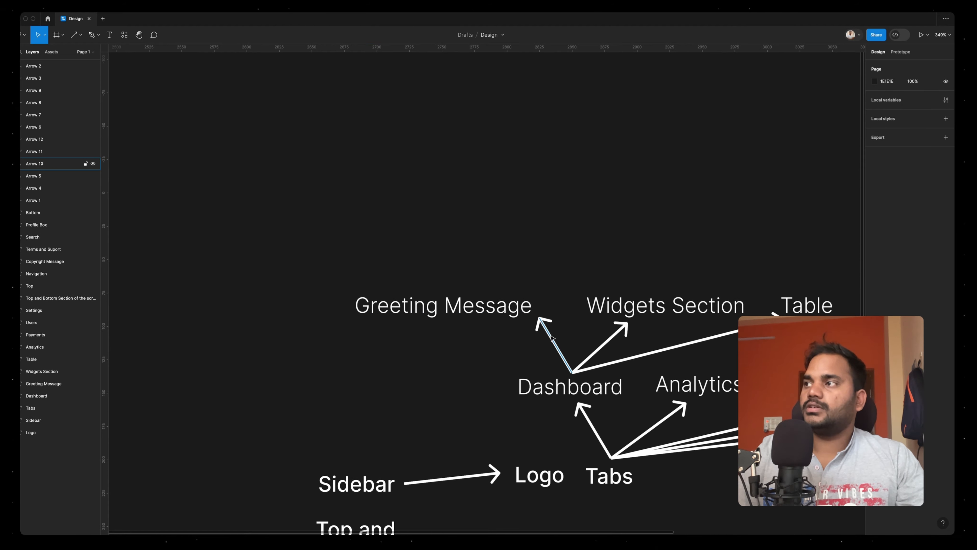
Copy an arrow above 'Greeting Message' and add a 'Good morning / Name' label at its tip
left_click(554, 343)
left_click_drag(550, 341, 413, 258)
left_click(417, 313)
left_click_drag(417, 312, 356, 213)
key("Return")
type("Go")
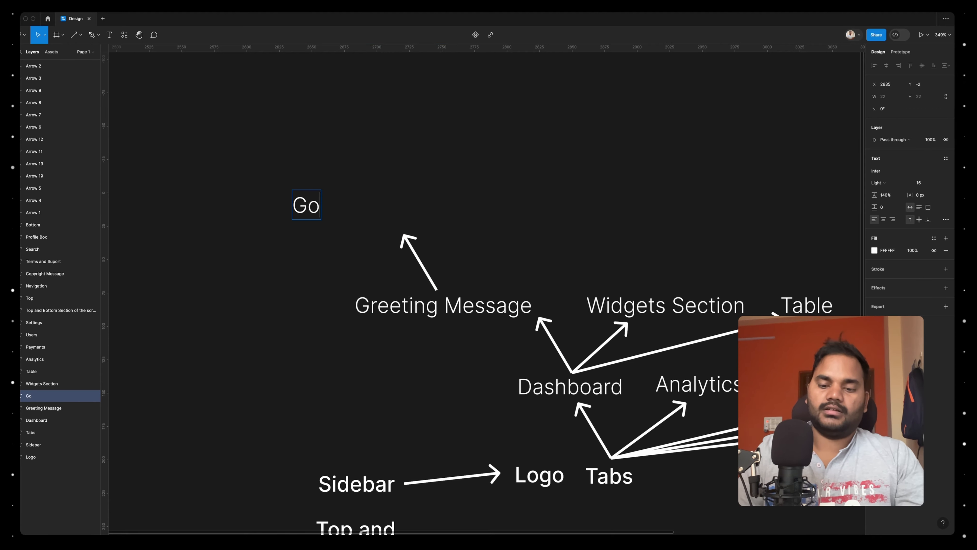
type("od morning ")
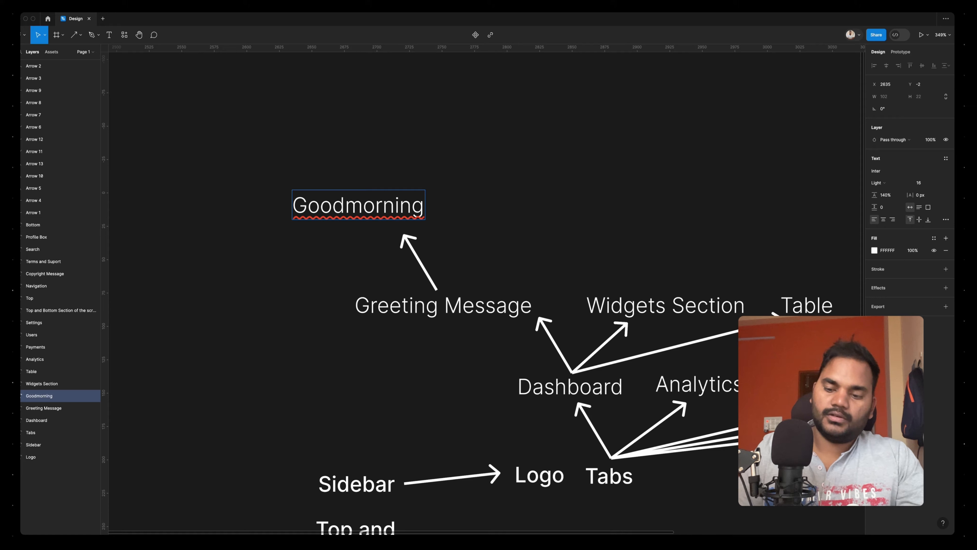
type("/ Name")
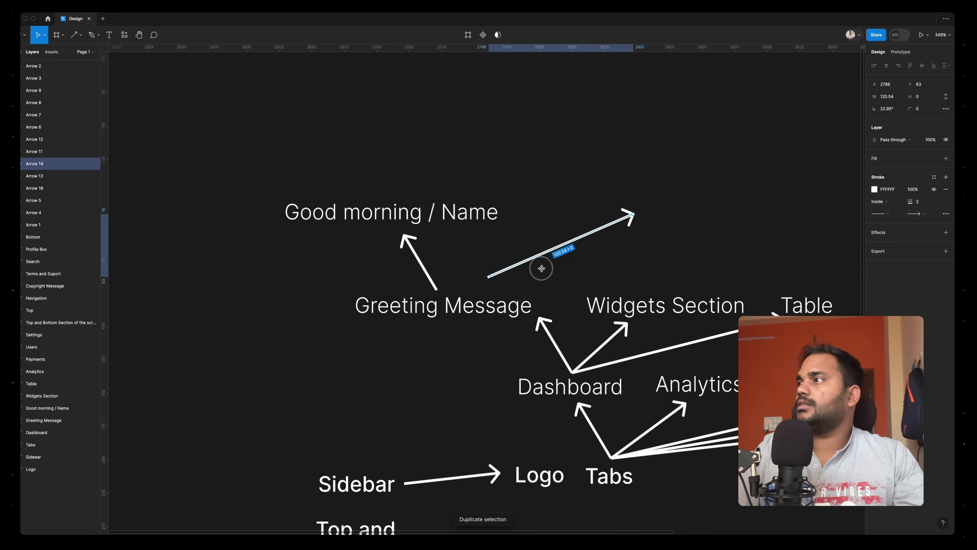
Add an upward arrow above 'Widgets Section' and place a copied label reading 'Balance' at its tip
left_click_drag(489, 280, 633, 288)
left_click(496, 243)
left_click(443, 216)
left_click_drag(428, 219, 708, 189)
key("Return")
type("Balance")
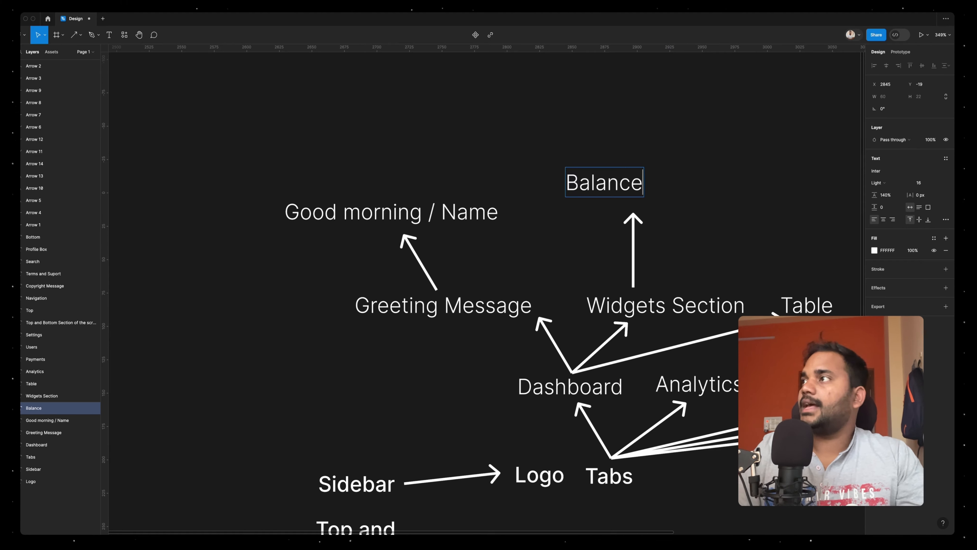
key("Escape")
Duplicate the 'Balance' label to its right and change the copy to 'Assets Overview'
left_click_drag(401, 254, 518, 252)
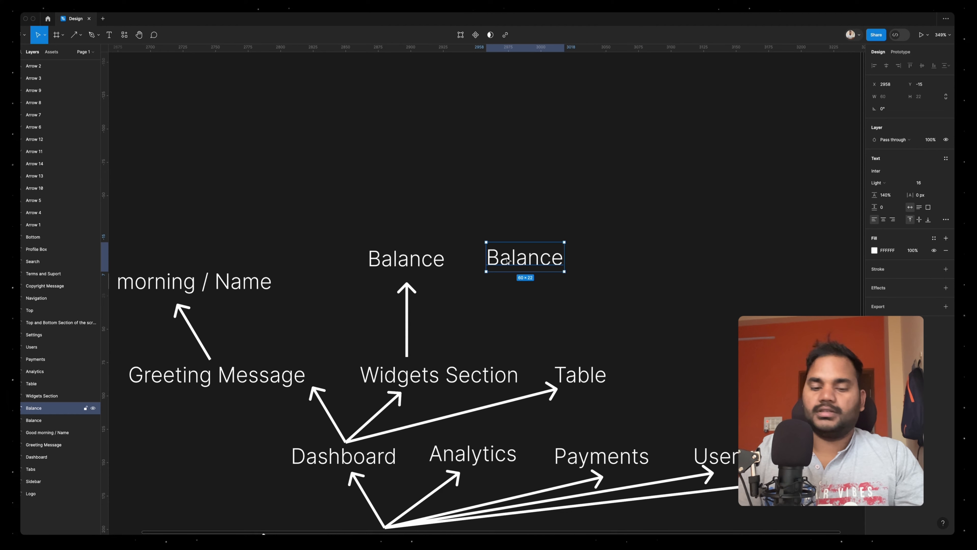
key("Return")
type("A")
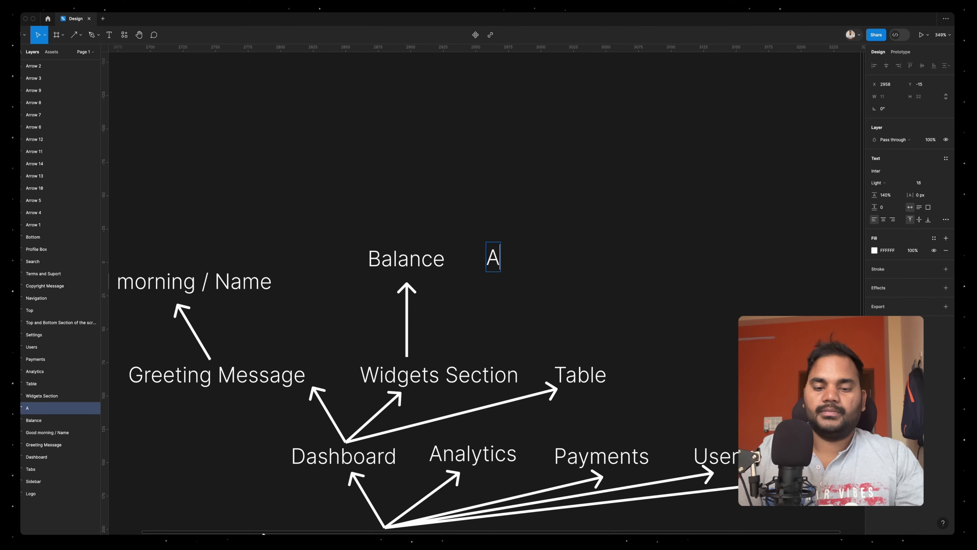
type("ssets Overview")
key("Escape")
Duplicate the 'Assets Overview' label to its right and change the copy to 'States'
left_click_drag(567, 256, 774, 257)
key("Return")
type("States")
key("Escape")
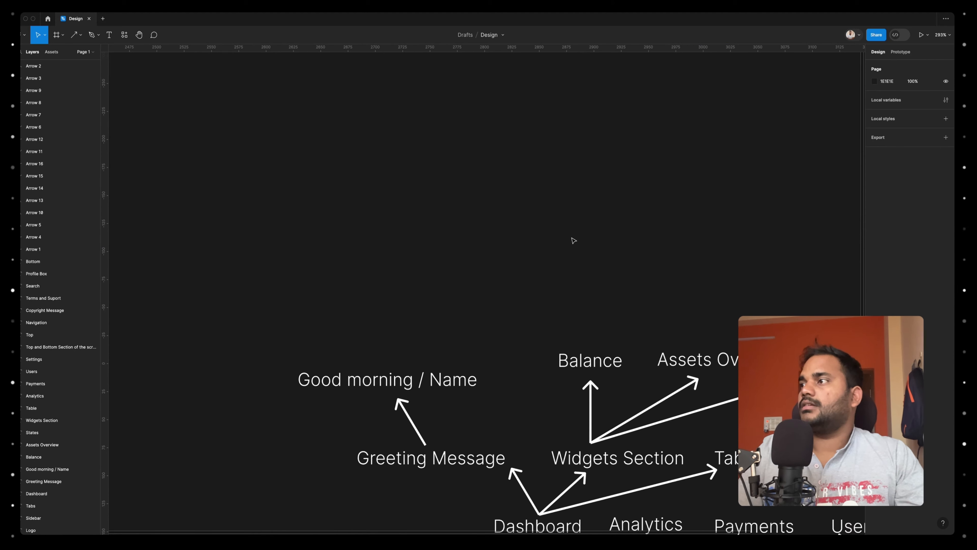
Duplicate the 'Balance' label above it as 'Amount' and add a 'Time/Date' label directly below that copy
scroll(573, 241, "up", 2)
left_click(584, 387)
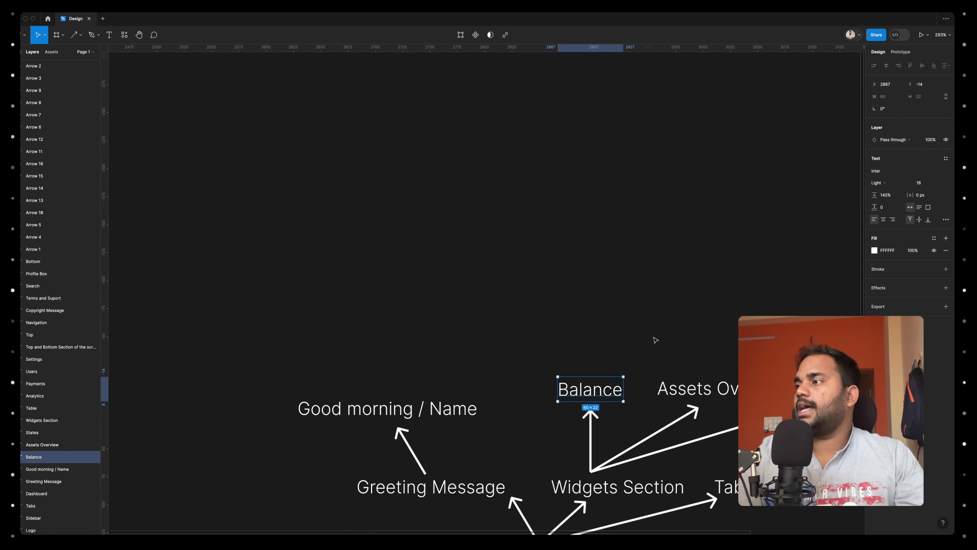
scroll(654, 339, "down", 3)
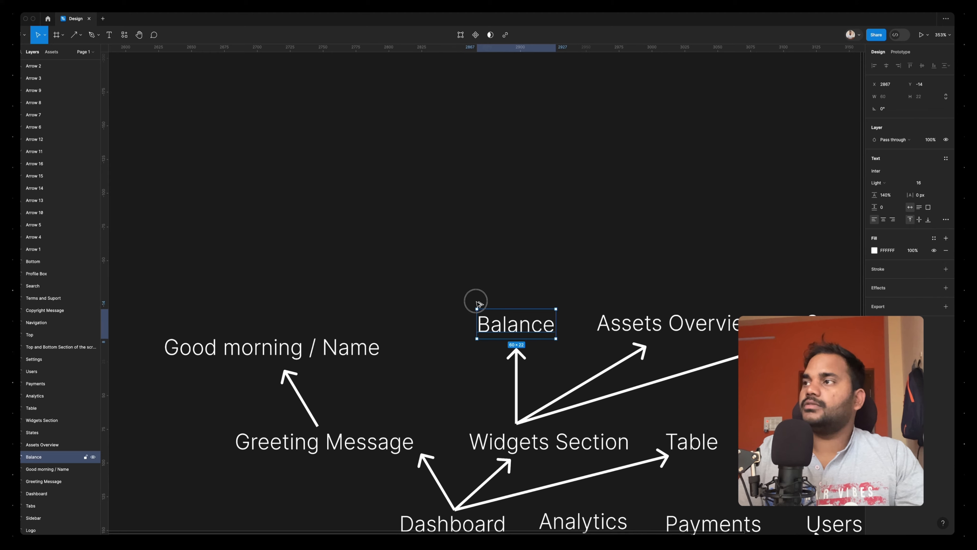
left_click_drag(479, 304, 384, 230)
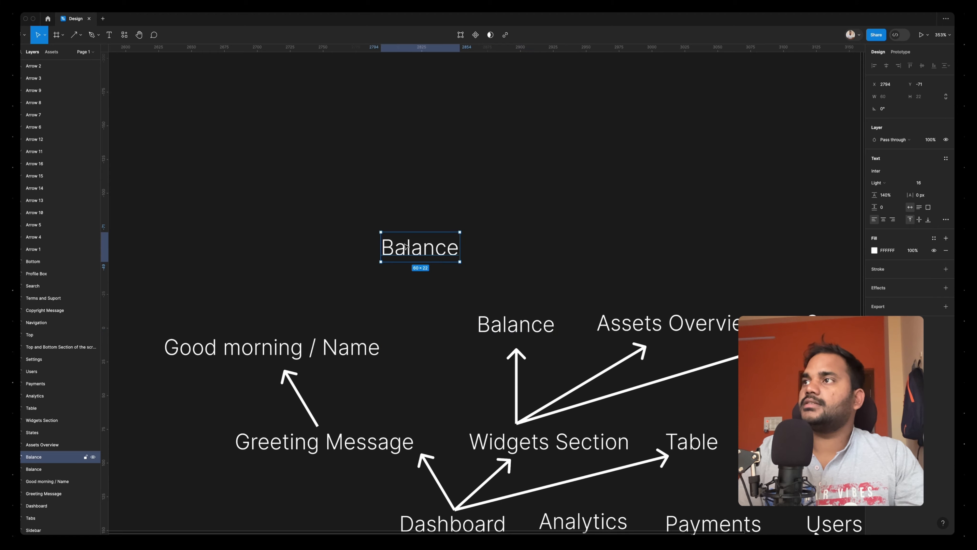
double_click(420, 245)
type("ammoun")
type("Time/")
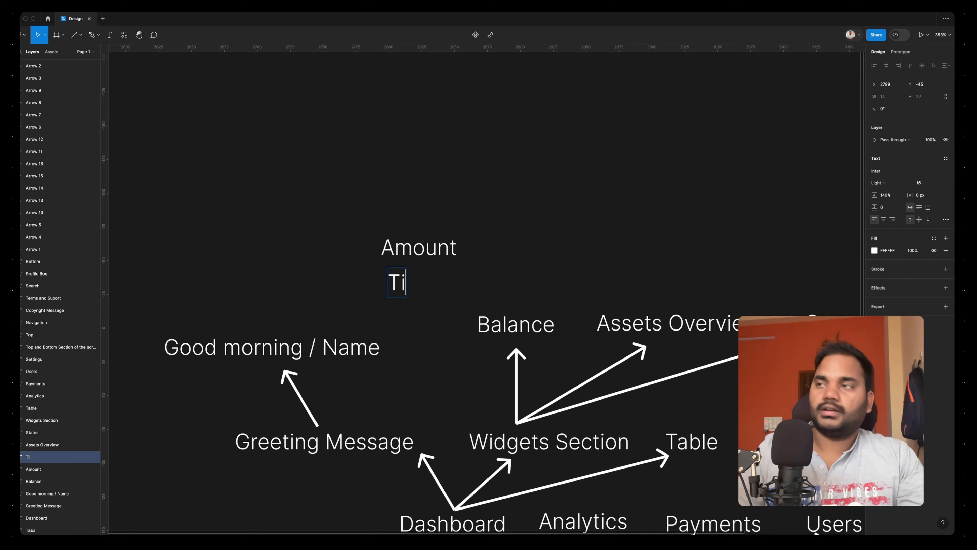
type("Date")
Add a 'Conversion' label beside 'Amount' and a 'CTAs' label directly below it, beside 'Time/Date'
type("Conversion")
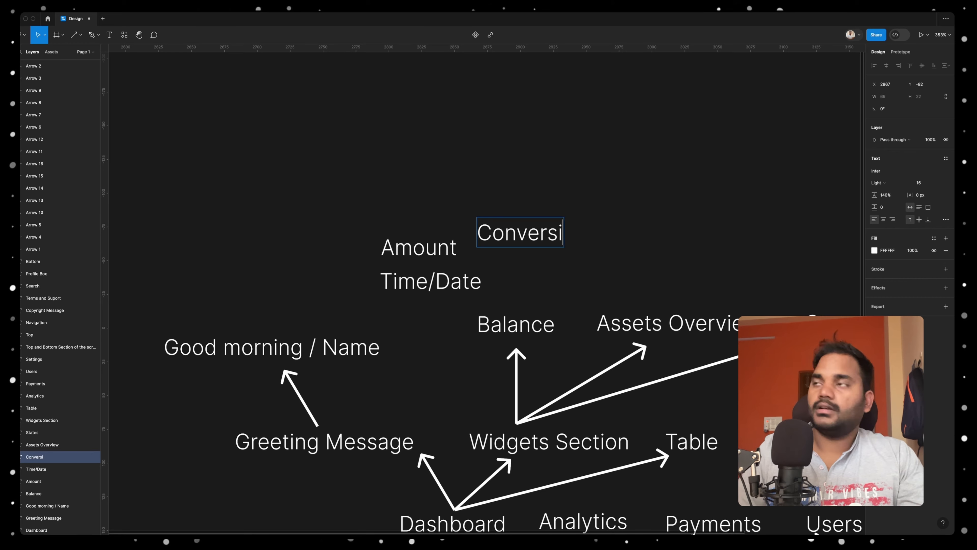
key("Escape")
left_click_drag(518, 236, 514, 250)
type("CT")
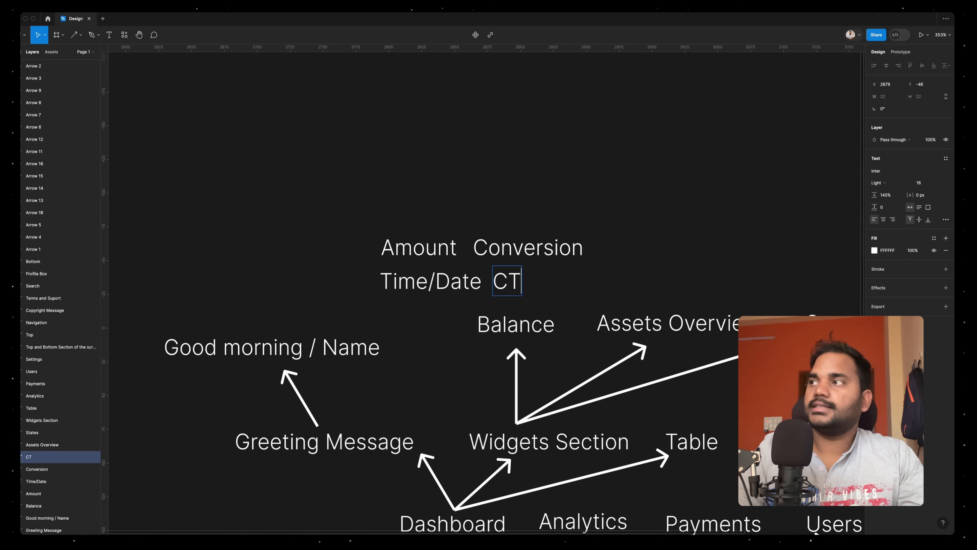
type("A")
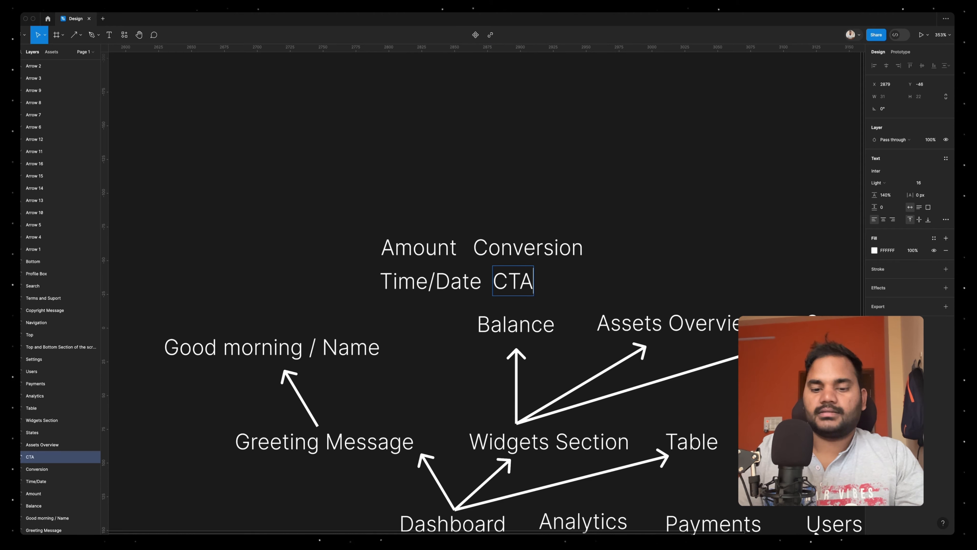
type("s")
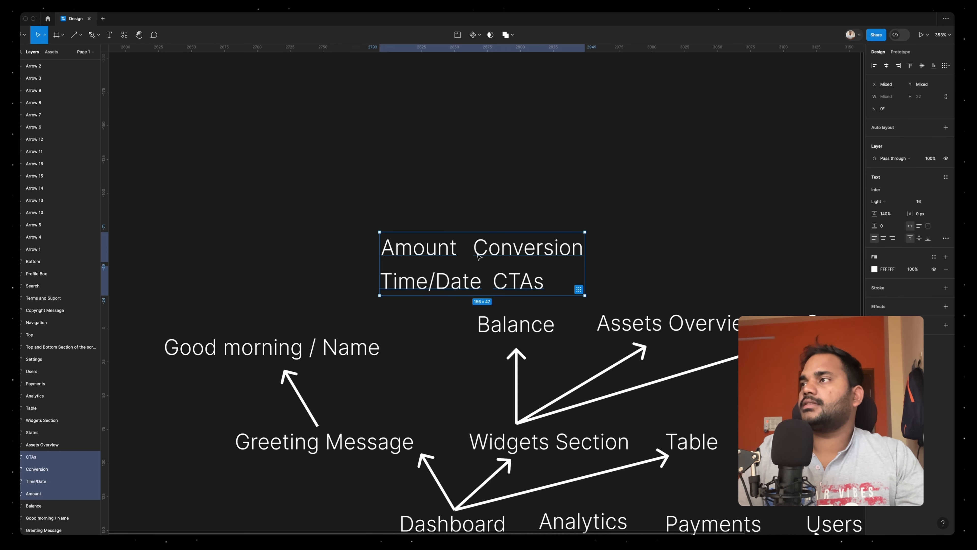
Move the four 'Balance' detail labels up as a block and link 'Balance' to them with a copied arrow
left_click_drag(478, 257, 424, 215)
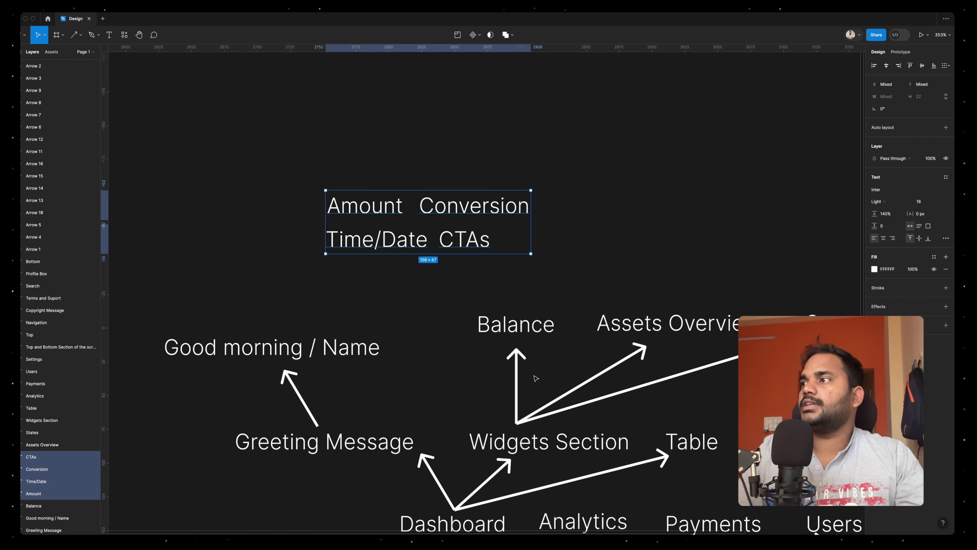
left_click(517, 378)
left_click_drag(517, 386, 473, 280)
Add an upward arrow above 'Assets Overview' and place a copied label reading 'PieChart' at its tip
left_click_drag(537, 257, 540, 255)
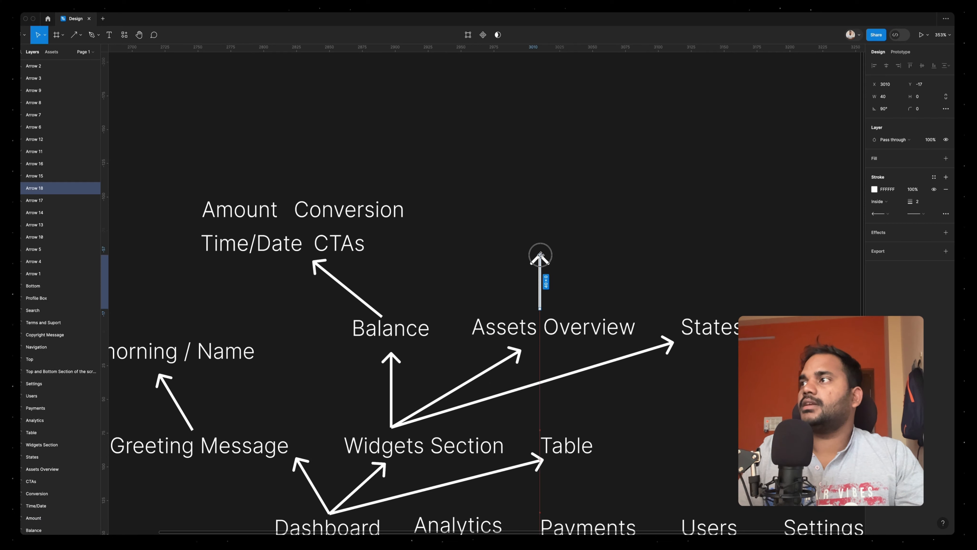
left_click(336, 213)
left_click_drag(336, 213, 547, 209)
key("Return")
type("PieCh")
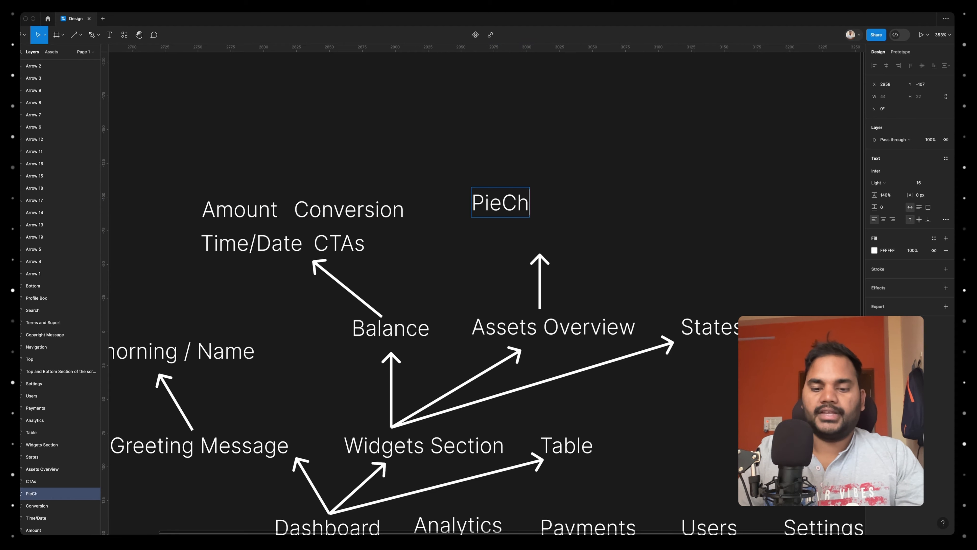
Add a copied label reading 'Total Value of Assets' near 'PieChart'
type("ot")
type("al Va")
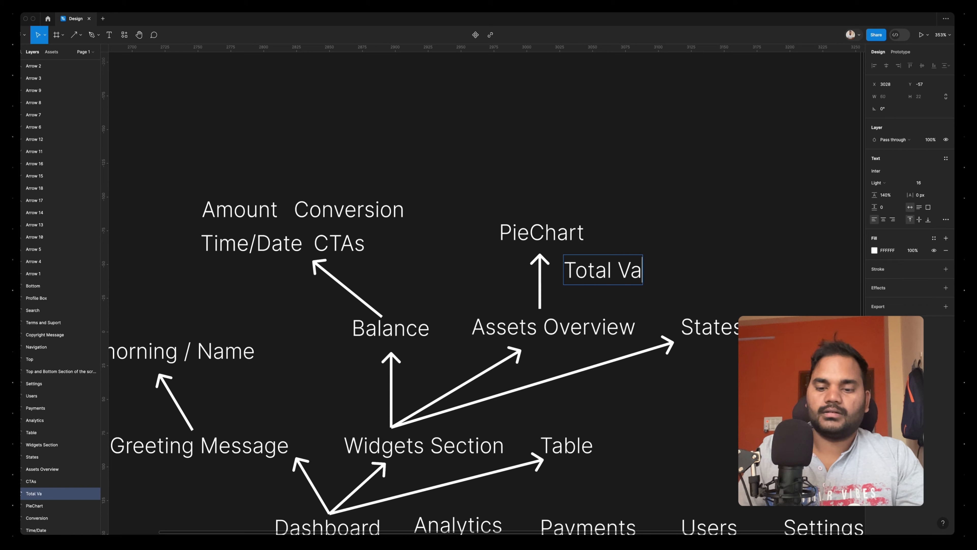
type("lue of Assets")
key("Escape")
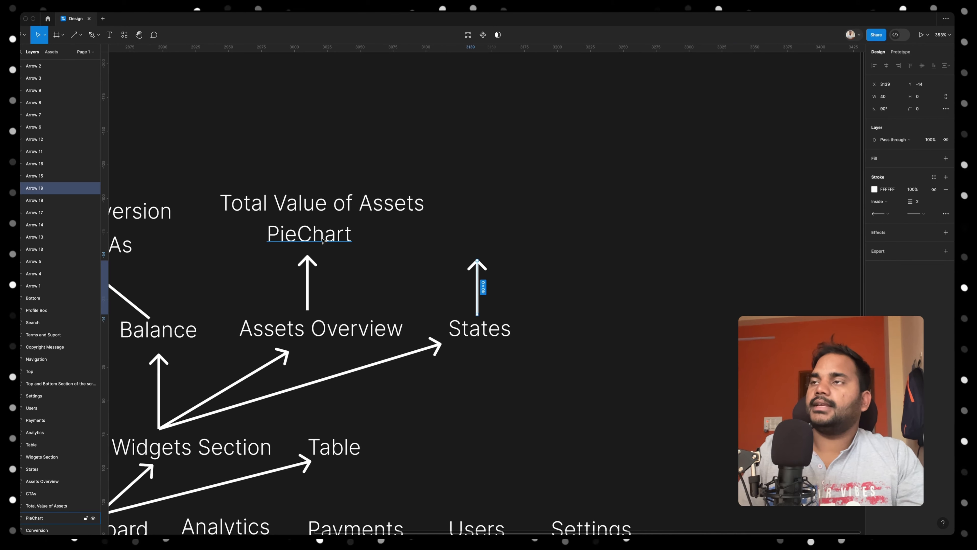
Add an arrow above 'States' and place a copied label reading 'Icon' near its tip
left_click(303, 240)
left_click_drag(304, 239, 546, 253)
key("Return")
type("Icon")
key("Escape")
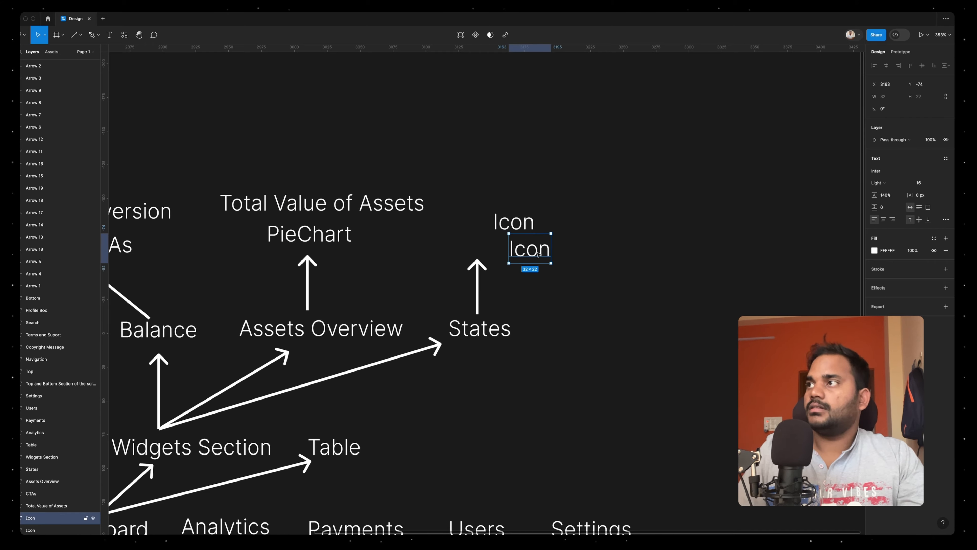
Change the lower 'Icon' copy to 'Text + Number and % Change' and align the 'Icon' label above it
key("Return")
type("text and ")
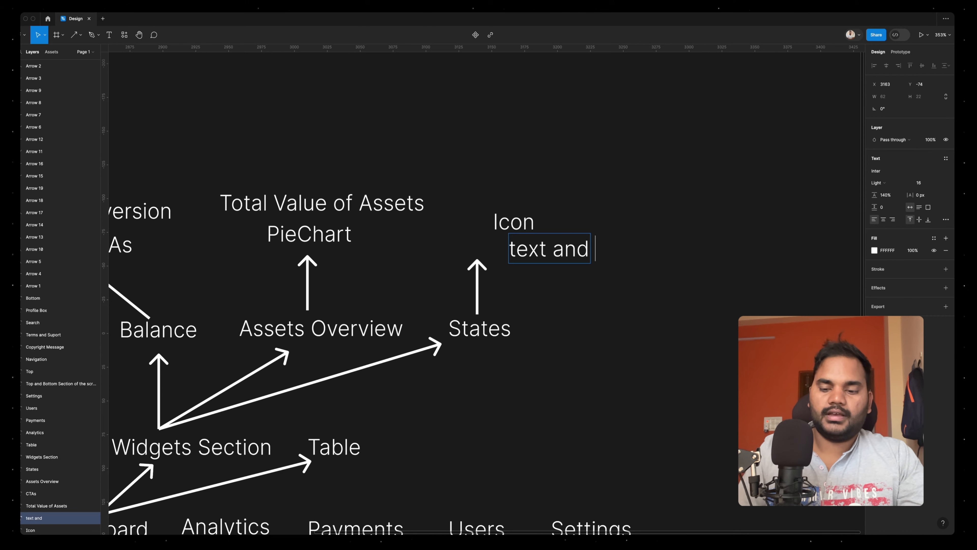
type("% Chan")
double_click(547, 247)
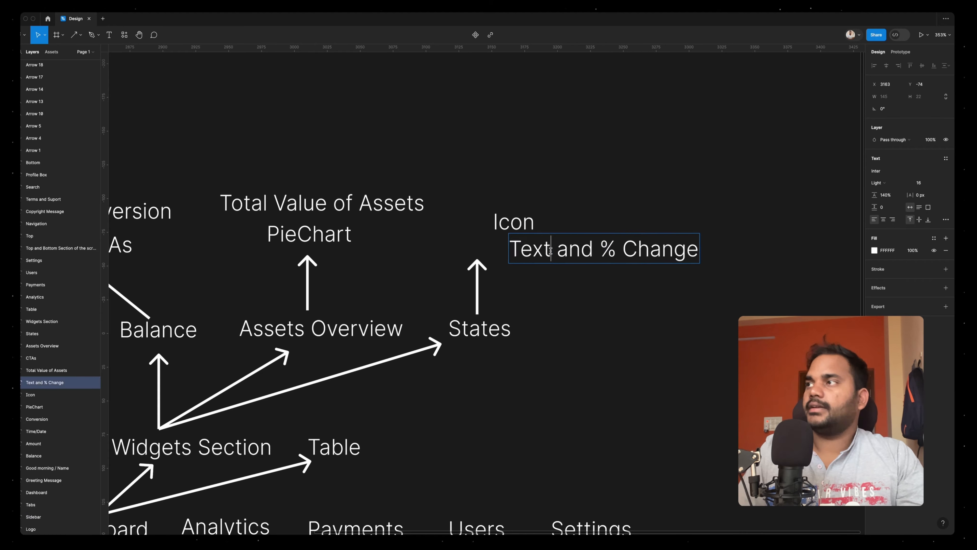
left_click(548, 247)
type("+ Number")
key("Escape")
left_click(519, 227)
left_click_drag(518, 226, 535, 222)
Duplicate the 'Table' label to its right and change the copy to 'Column & Row'
scroll(593, 325, "down", 2)
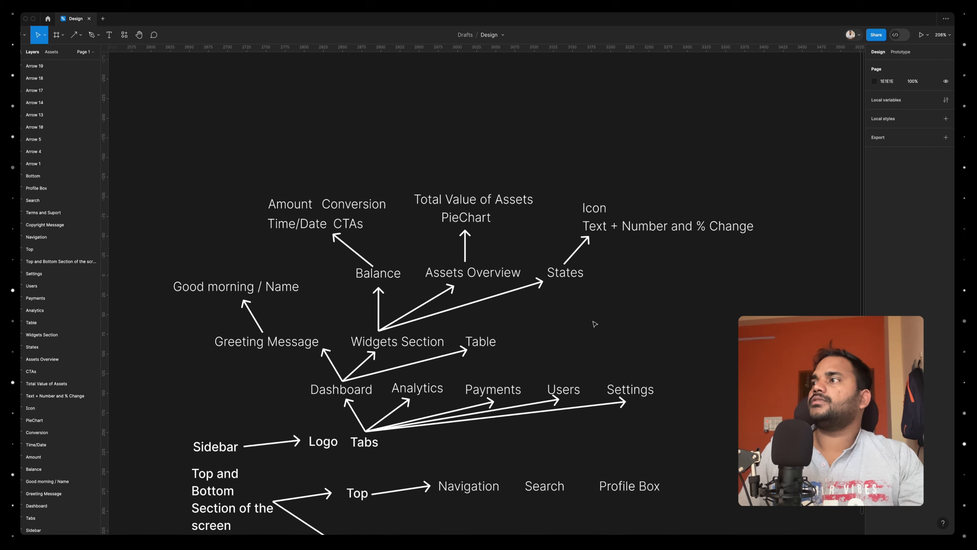
scroll(477, 338, "up", 5)
left_click(478, 339)
left_click_drag(475, 328, 552, 289)
key("Return")
type("Coloumn")
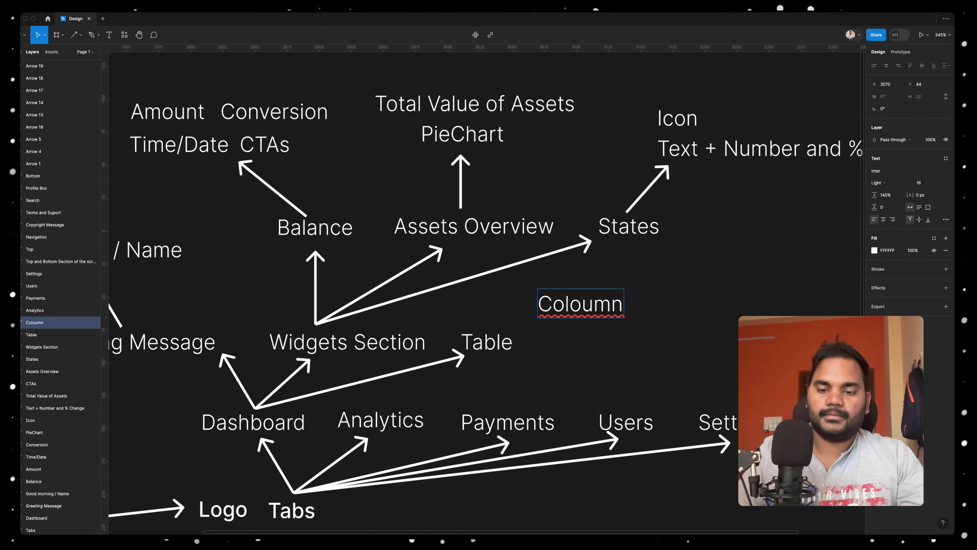
type(" & Row")
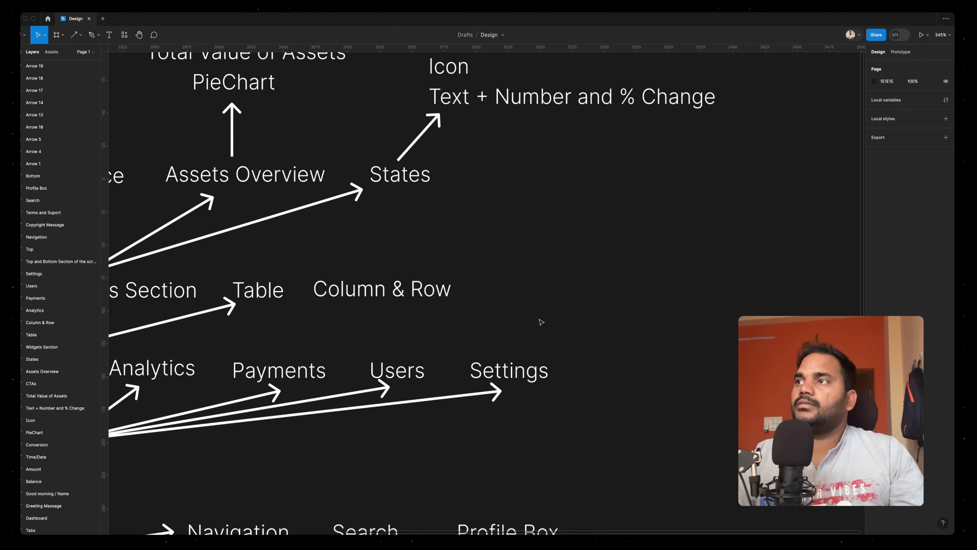
scroll(541, 322, "down", 10)
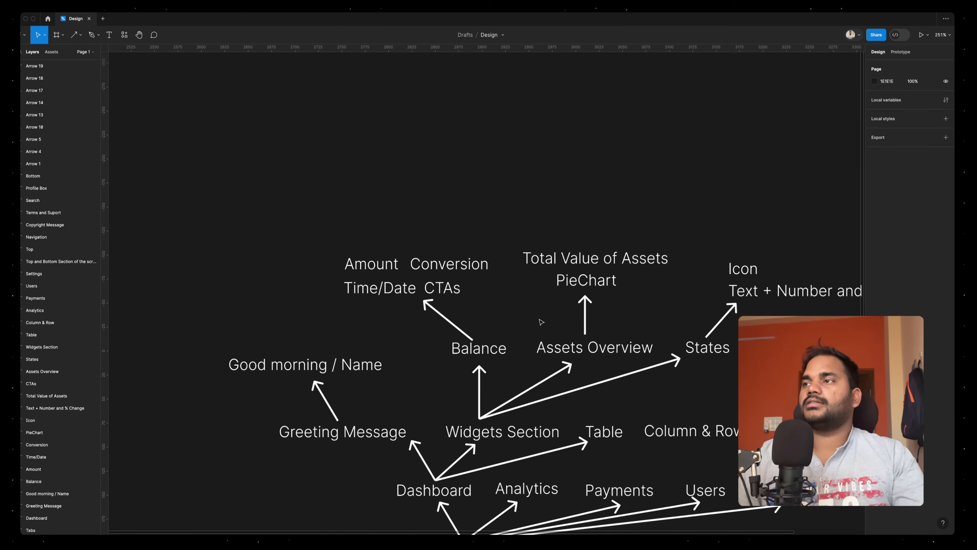
scroll(542, 322, "up", 5)
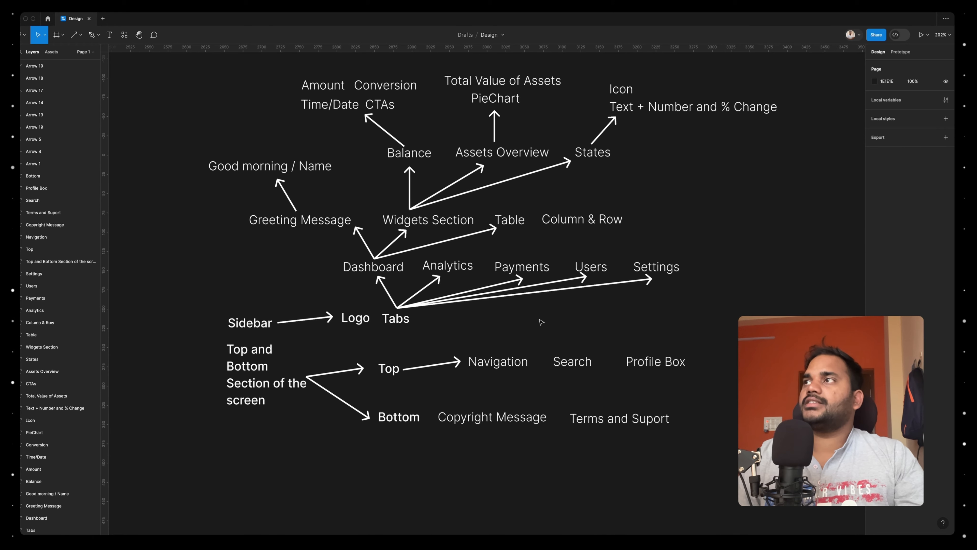
scroll(541, 322, "right", 1)
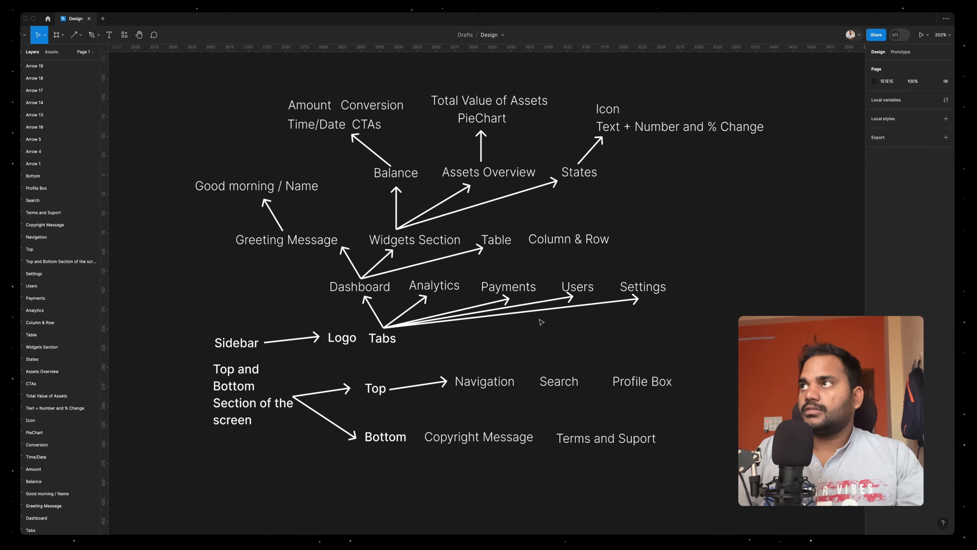
scroll(539, 321, "up", 7)
scroll(538, 321, "left", 3)
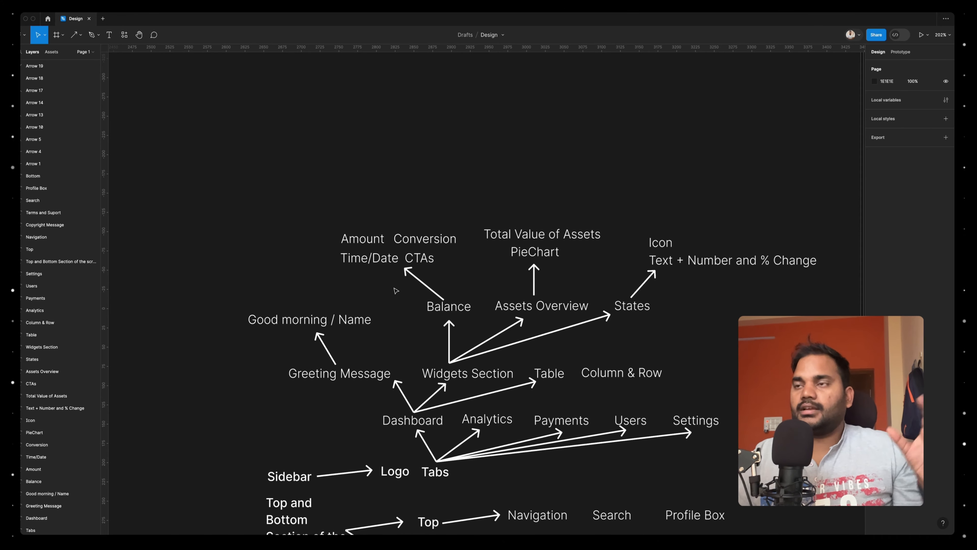
Duplicate the 'Good morning / Name' label into the empty area left of the diagram and shorten the copy to 'Good morning'
scroll(358, 334, "up", 5)
left_click(467, 346)
left_click_drag(466, 346, 195, 240)
scroll(310, 256, "left", 6)
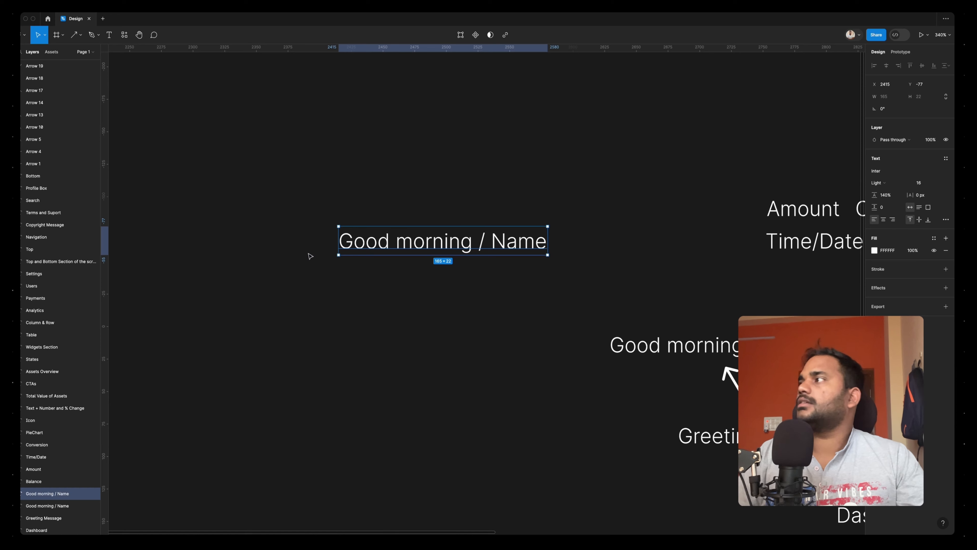
double_click(434, 250)
left_click(472, 242)
key("shift+super+Right")
key("BackSpace")
key("Escape")
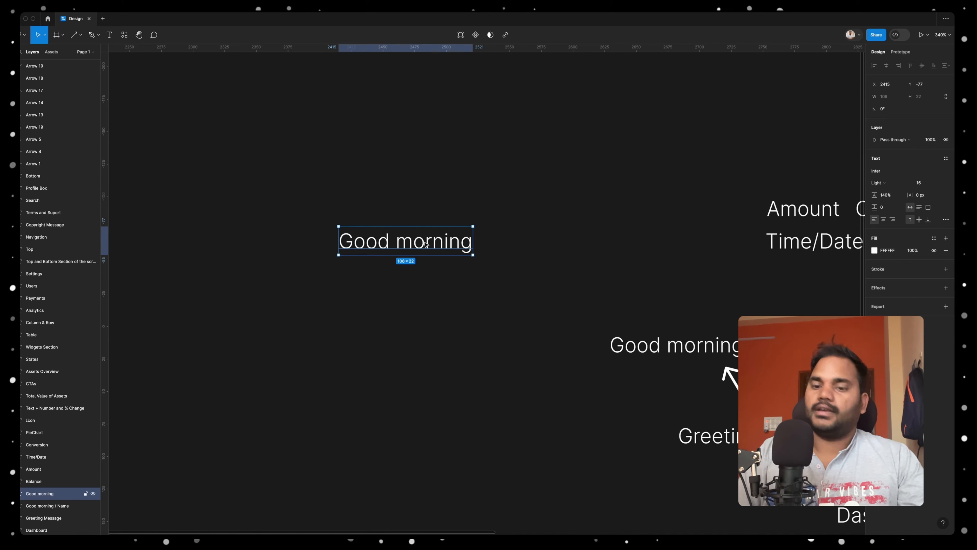
Duplicate 'Good morning' directly below as the person's full name and wrap both texts in a vertical auto layout frame
left_click_drag(425, 243, 425, 282)
double_click(425, 281)
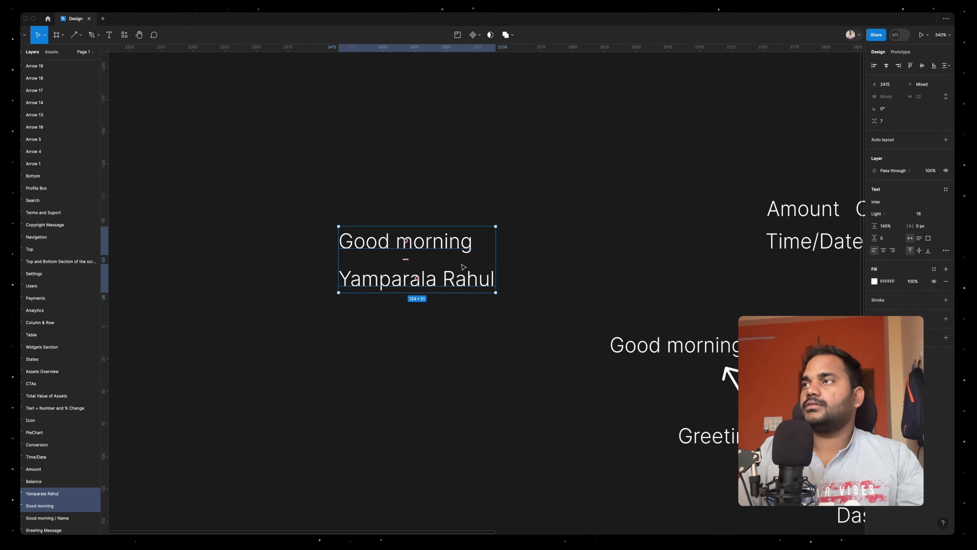
scroll(463, 266, "down", 5)
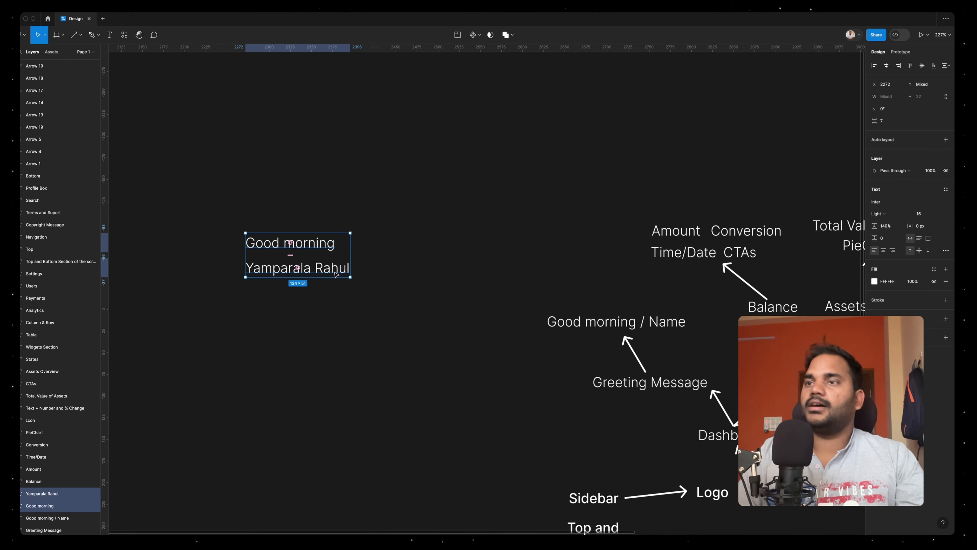
scroll(215, 262, "up", 7)
key("shift+a")
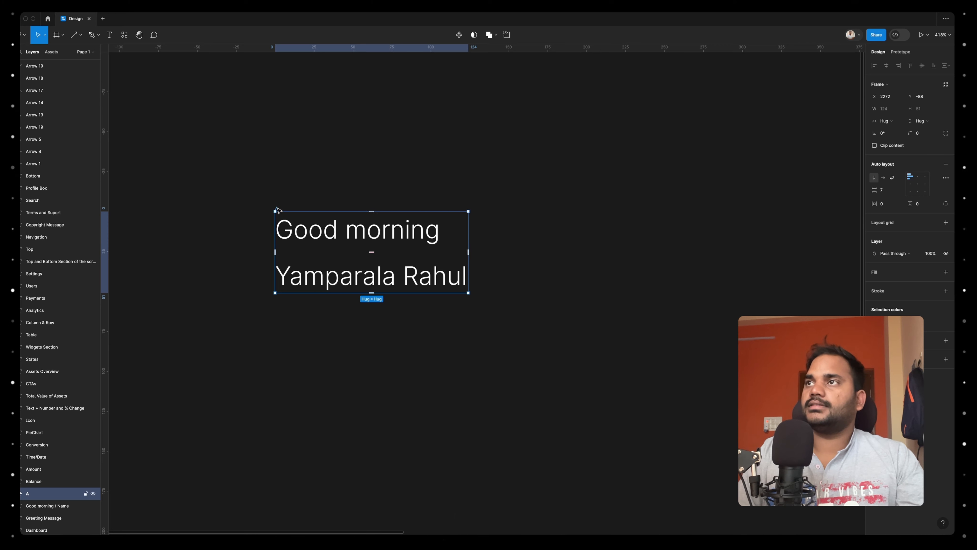
Recolour both greeting texts to the canvas colour 1E1E1E and give their frame a white FFFFFF fill
key("Return")
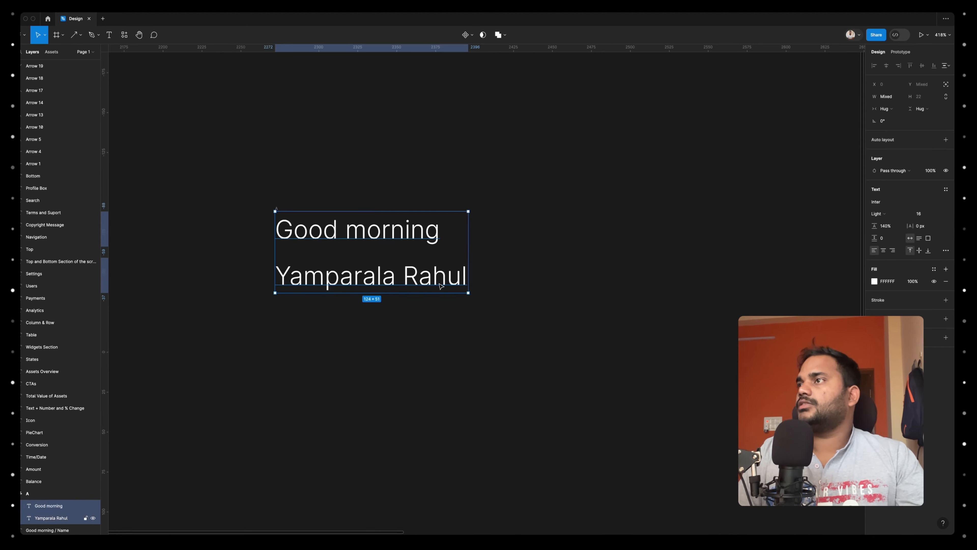
left_click(873, 282)
left_click_drag(810, 348, 690, 463)
key("i")
left_click(640, 301)
key("Escape")
key("Escape")
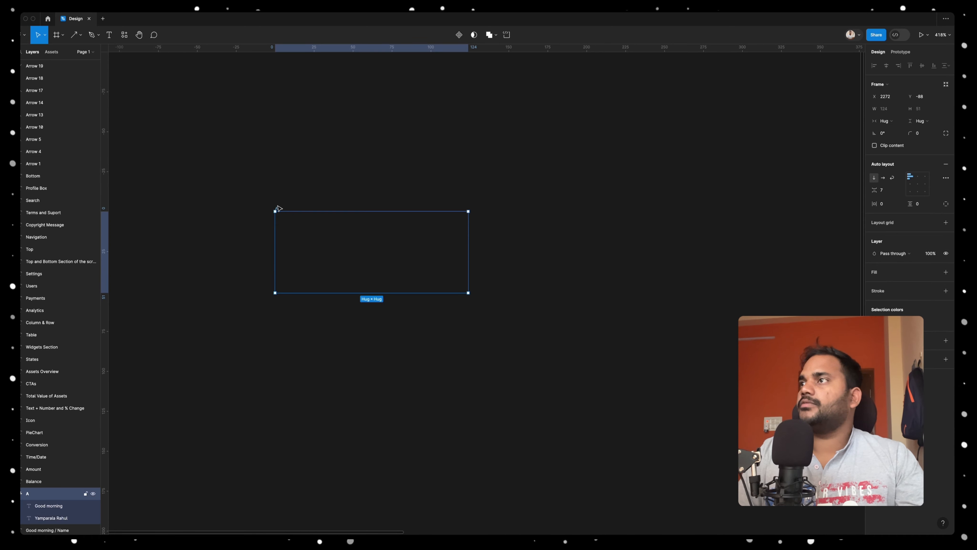
left_click(947, 272)
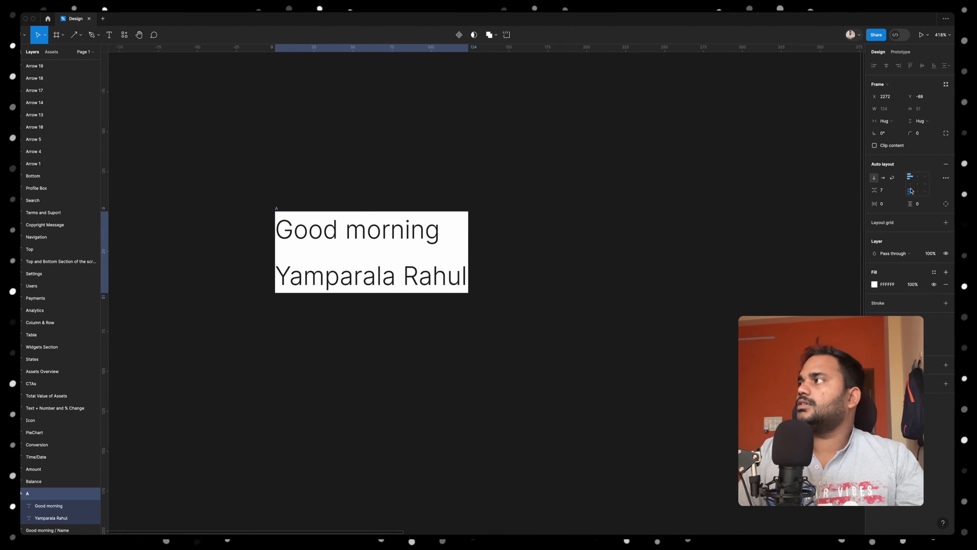
Set the greeting frame's item spacing to 4, horizontal padding to 12 and vertical padding to 8
left_click(887, 191)
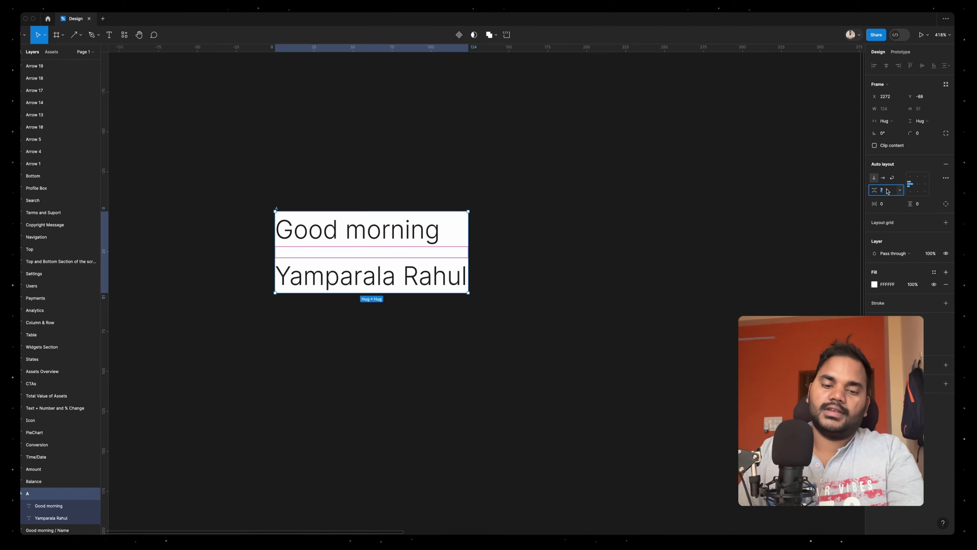
type("4")
left_click(888, 204)
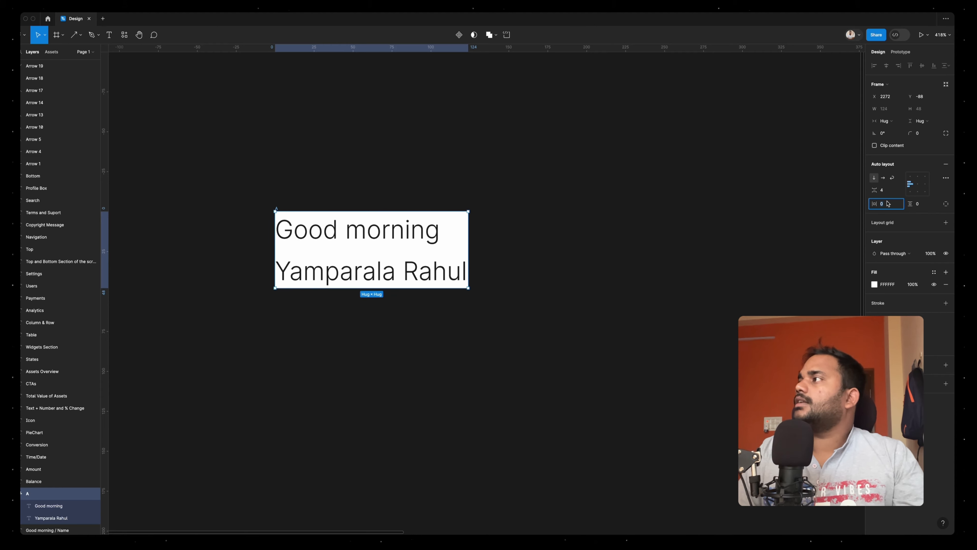
type("12")
key("Return")
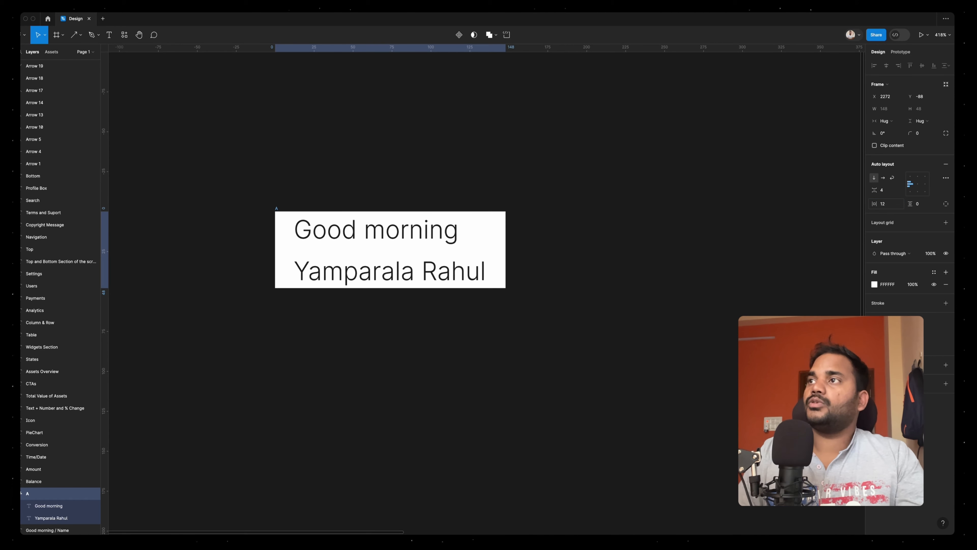
left_click(922, 204)
type("12")
key("Return")
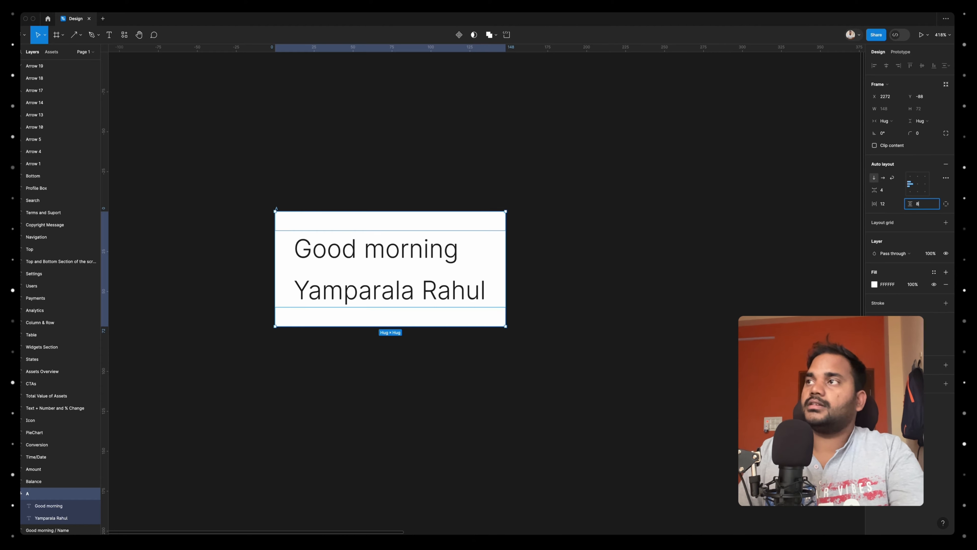
type("8")
key("Return")
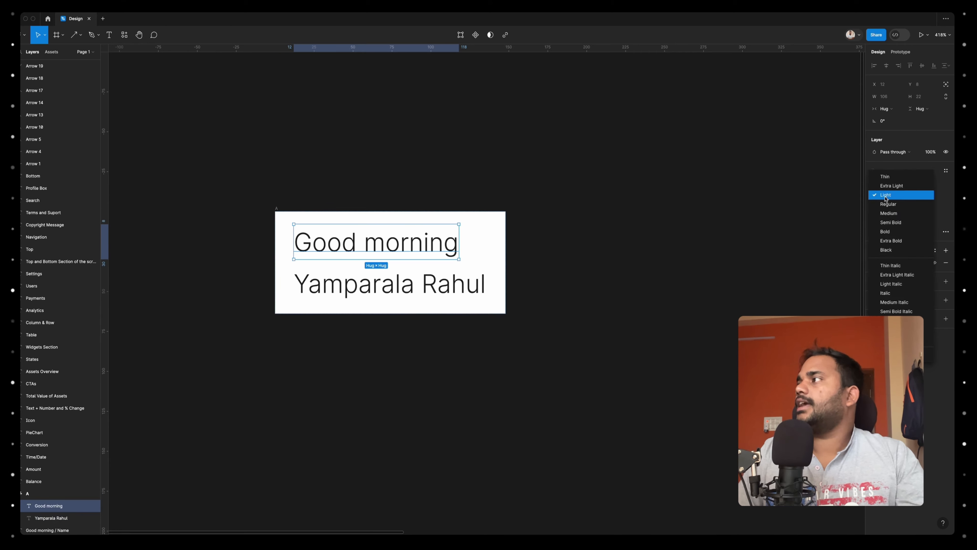
Make the 'Good morning' text Semi Bold and set the name line's font size to 14
left_click(890, 222)
left_click(589, 271)
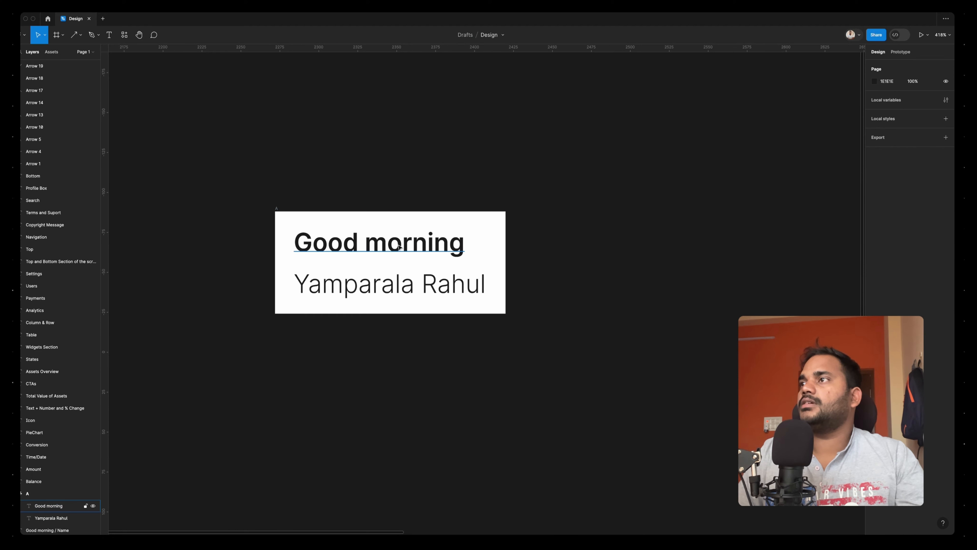
left_click(389, 284)
left_click(921, 195)
type("14")
key("Return")
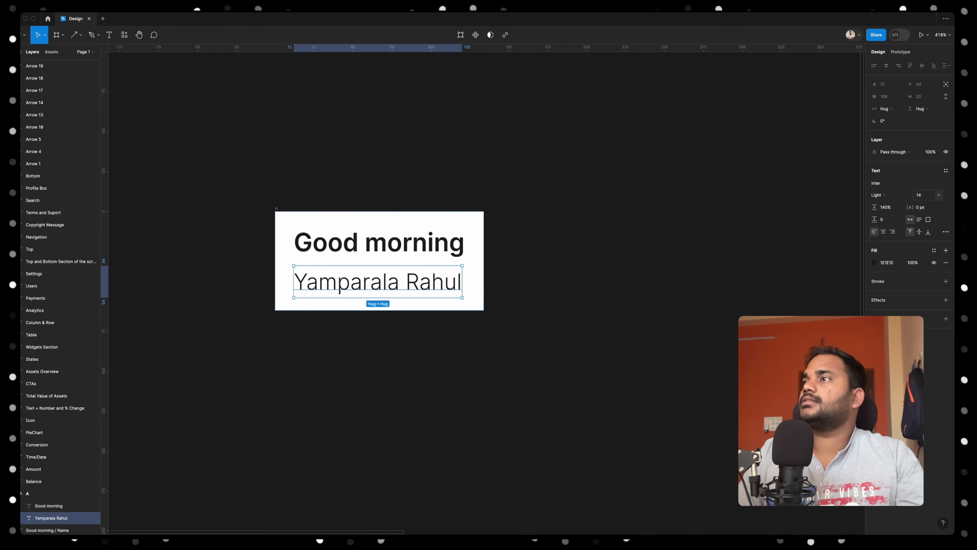
Set the 'Good morning' text's font size to 18
left_click(456, 251)
left_click(922, 194)
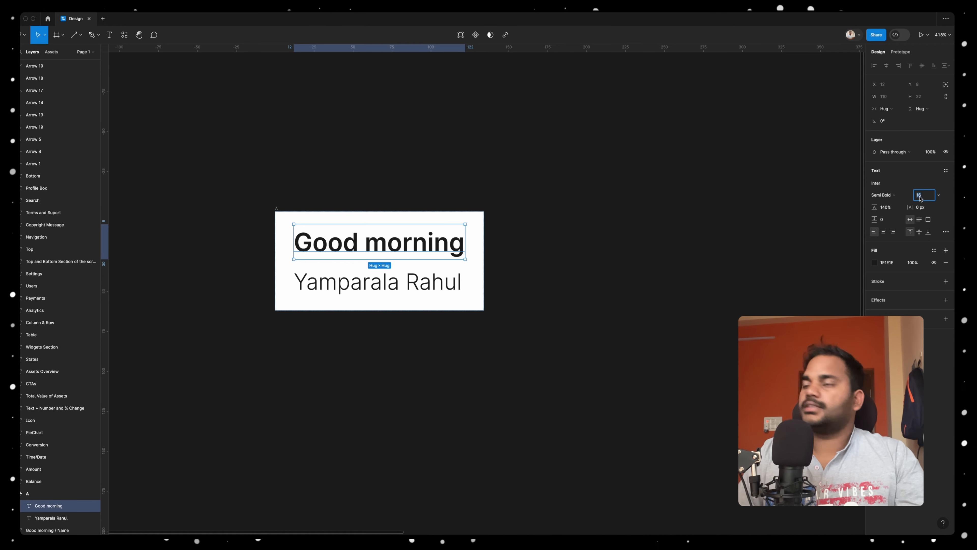
type("18")
key("Return")
Set the item spacing of the greeting frame to 0
left_click(484, 304)
left_click(883, 191)
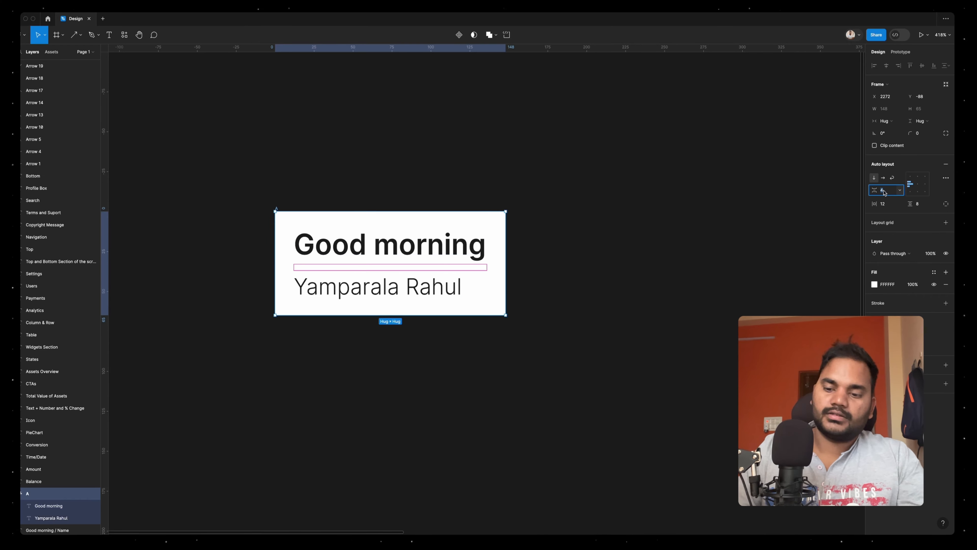
type("0")
key("Return")
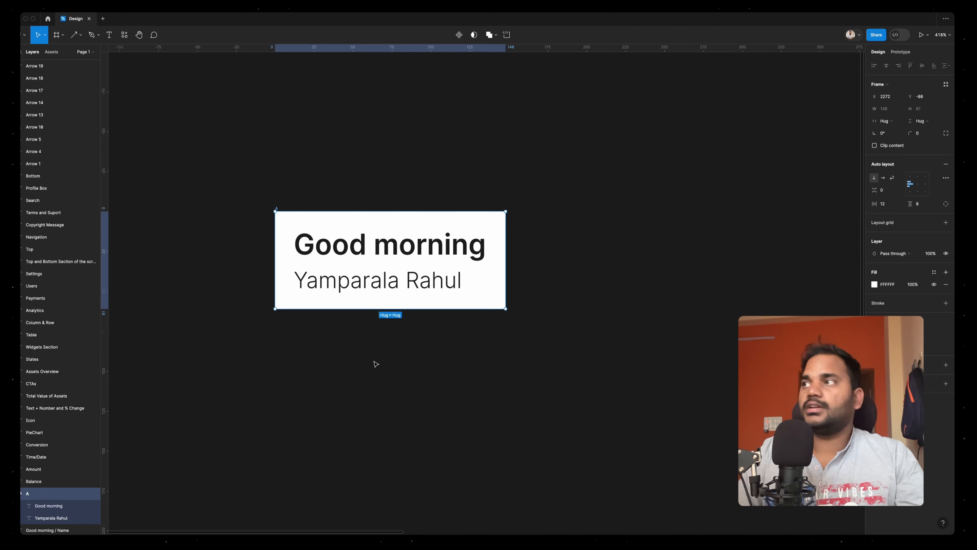
Copy the 'Amount' label from the Balance branch and place two copies, one above the other, below the greeting block
left_click(139, 371)
scroll(546, 303, "down", 3)
scroll(546, 303, "right", 5)
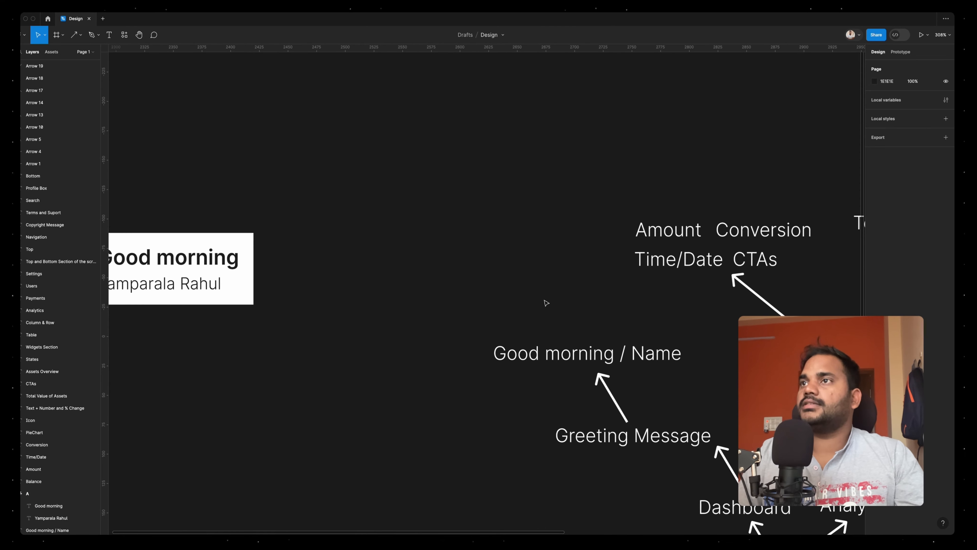
scroll(547, 303, "down", 2)
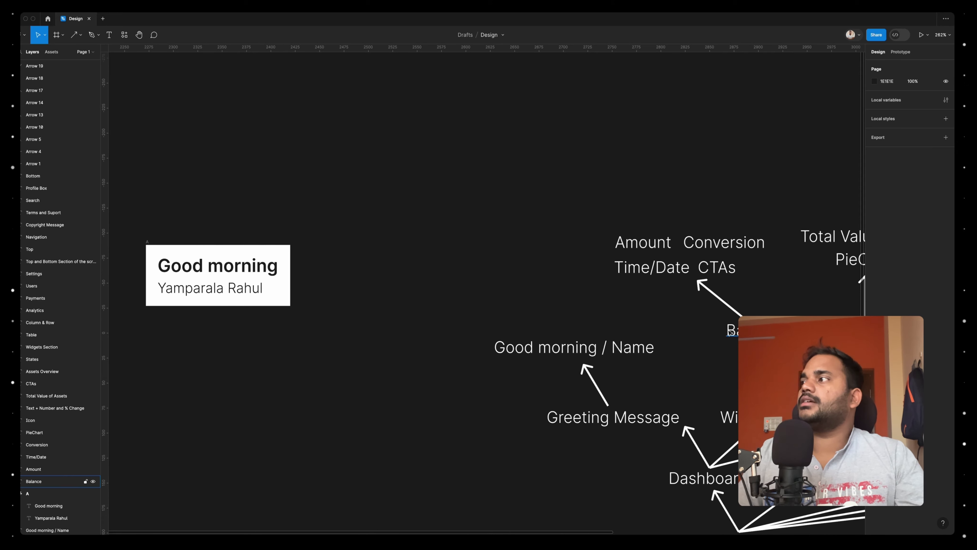
left_click_drag(633, 247, 195, 414)
Replace the text of the lower 'Amount' copy with '56,000 INR'
double_click(195, 414)
type("5600")
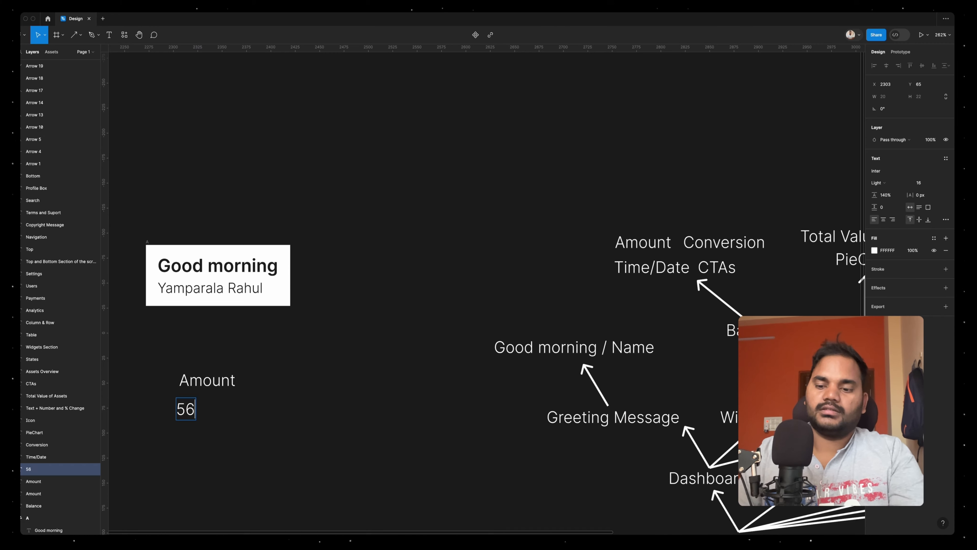
key("BackSpace")
key("BackSpace")
type(",")
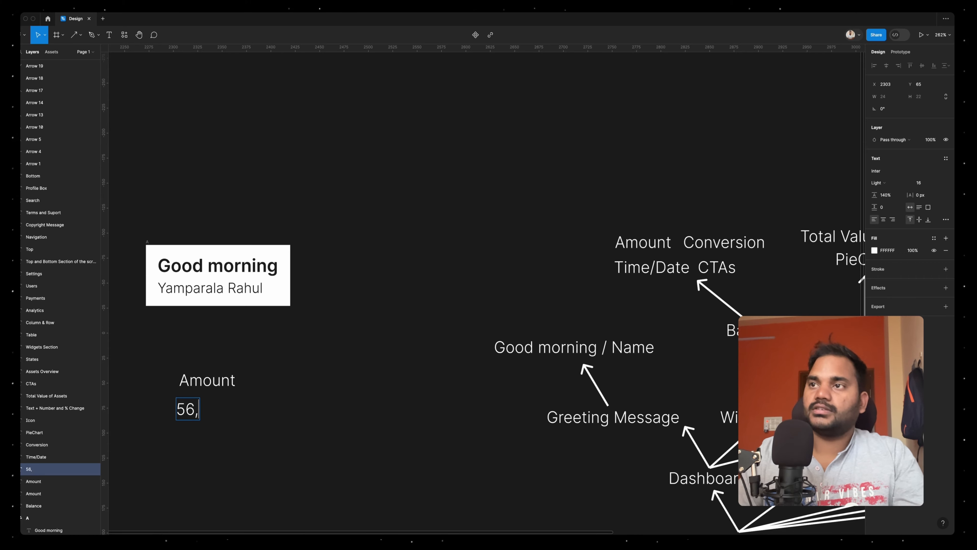
type("000 INR")
key("BackSpace")
key("BackSpace")
key("BackSpace")
key("BackSpace")
type("IN")
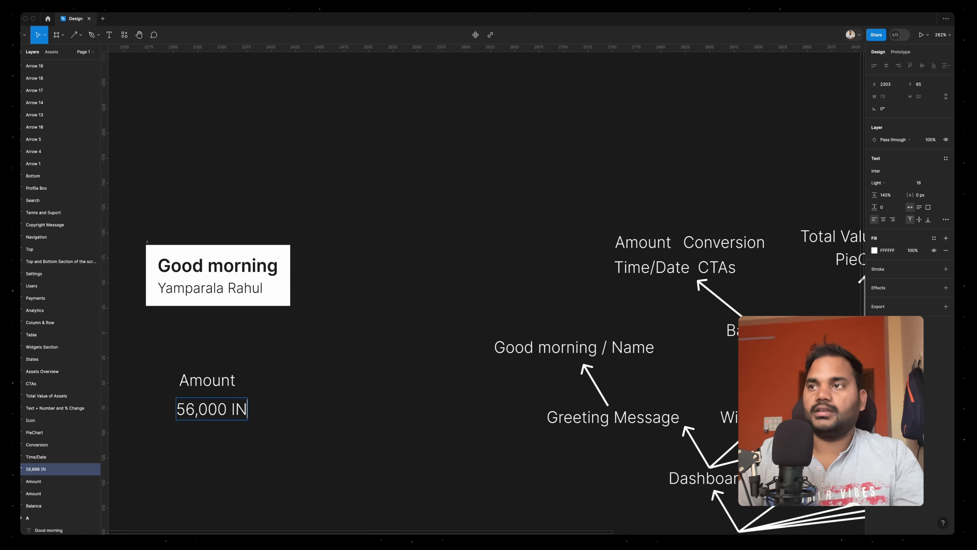
type("R")
key("Escape")
Make '56,000 INR' Semi Bold at font size 20 and line its left edge up with the 'Amount' label above
left_click(878, 182)
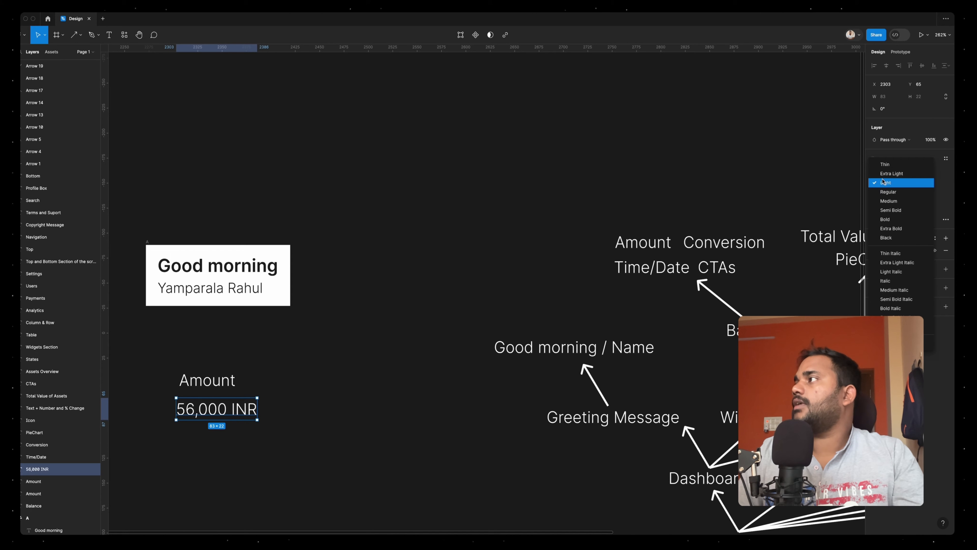
left_click(889, 210)
type("20")
key("Return")
left_click_drag(219, 419, 223, 415)
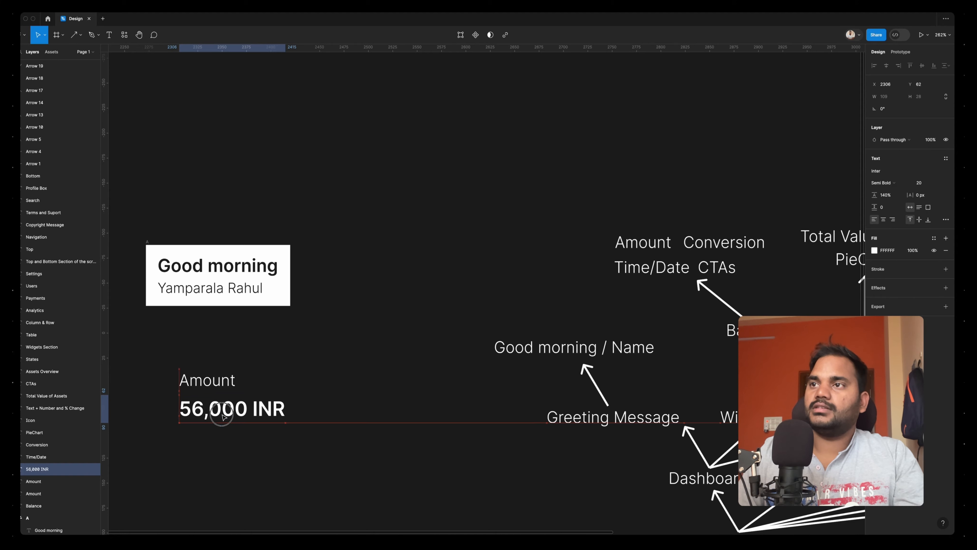
Copy the 'Conversion' label from the Balance branch and place it beside the copied 'Amount' label
scroll(200, 385, "down", 2)
scroll(200, 385, "right", 2)
left_click(167, 345)
scroll(167, 346, "right", 4)
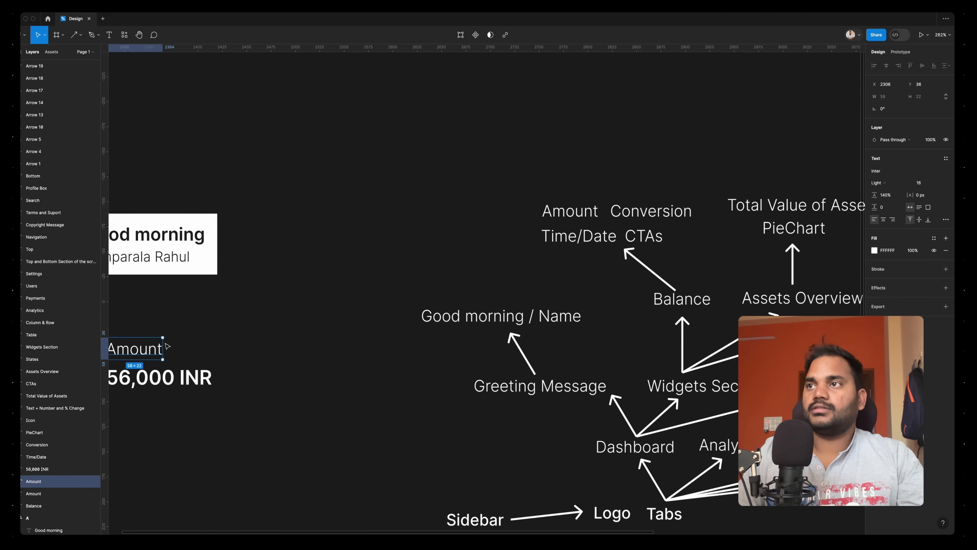
scroll(167, 346, "left", 5)
scroll(323, 350, "up", 2, "ctrl")
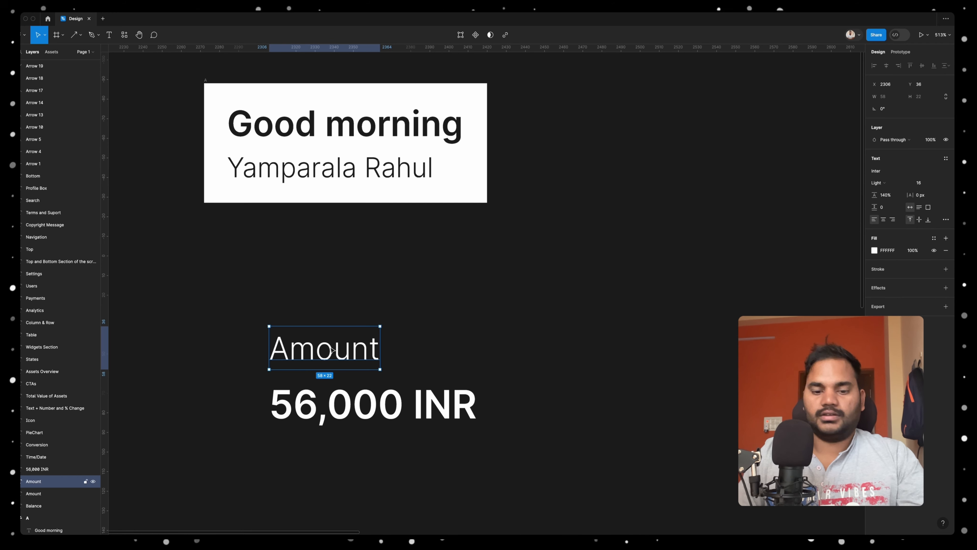
scroll(333, 349, "right", 10)
scroll(460, 223, "down", 3)
scroll(460, 223, "left", 3)
left_click(588, 211)
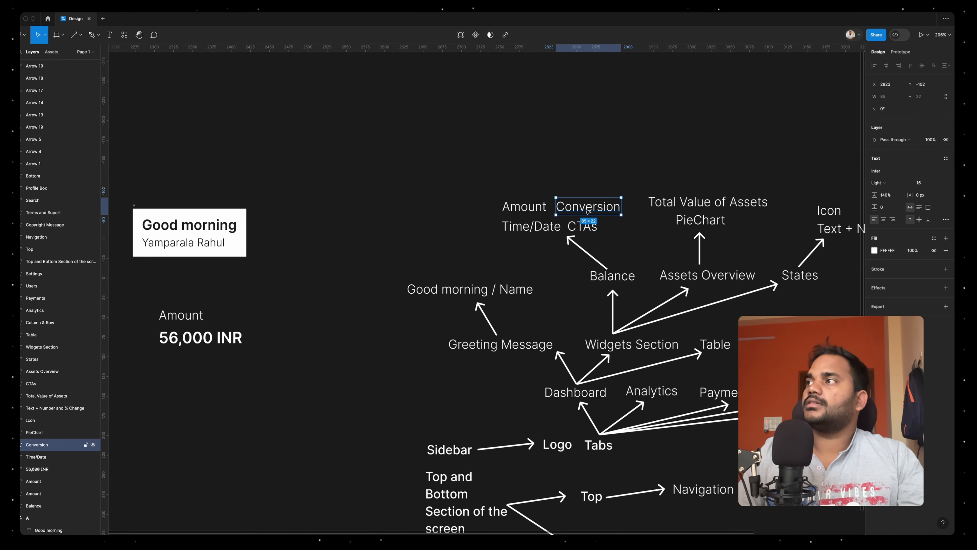
left_click_drag(587, 209, 287, 317, "alt")
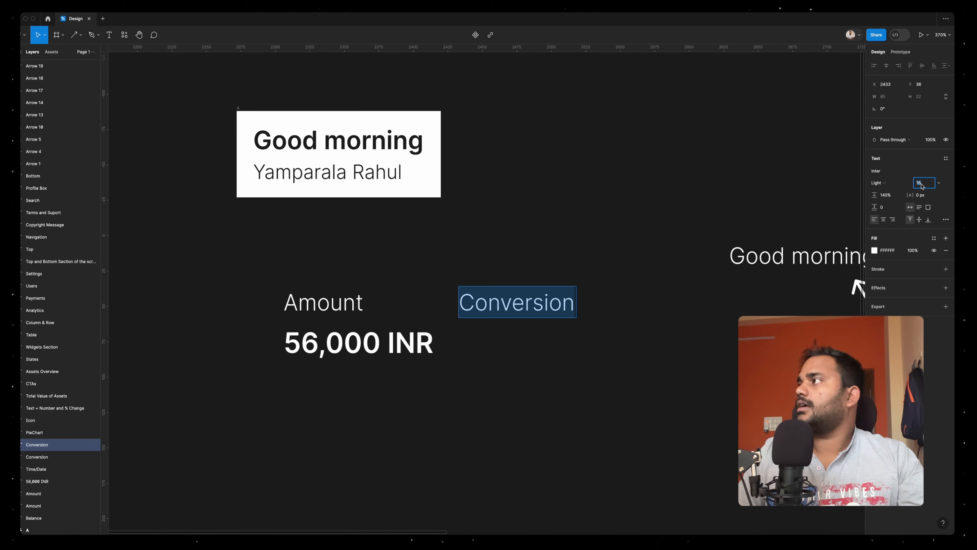
Set the font size of the copied 'Conversion' label to 10
type("2")
key("Return")
type("10")
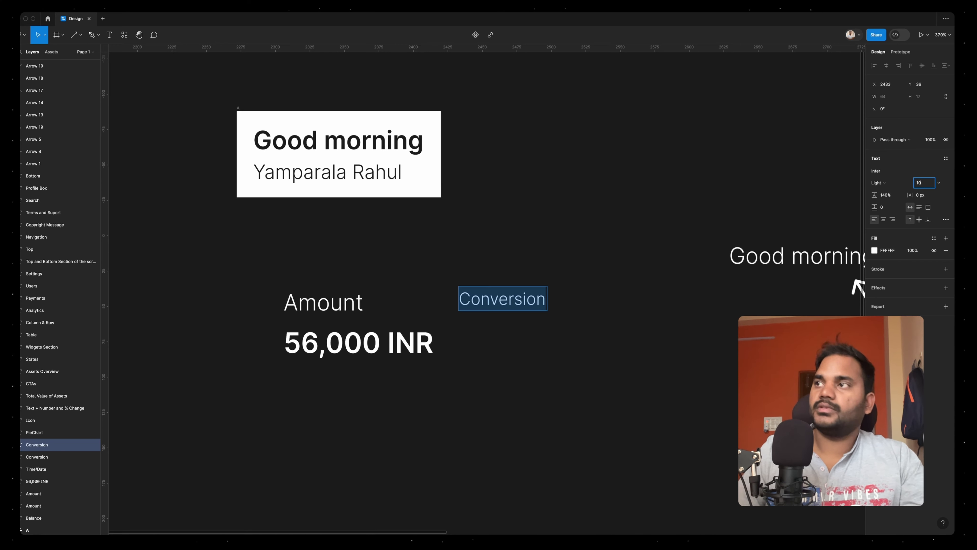
key("Return")
Reposition the 'Conversion' copy, duplicate it just below itself and change the duplicate's text to '$'
left_click_drag(474, 296, 507, 338)
double_click(497, 348)
type("$")
key("Escape")
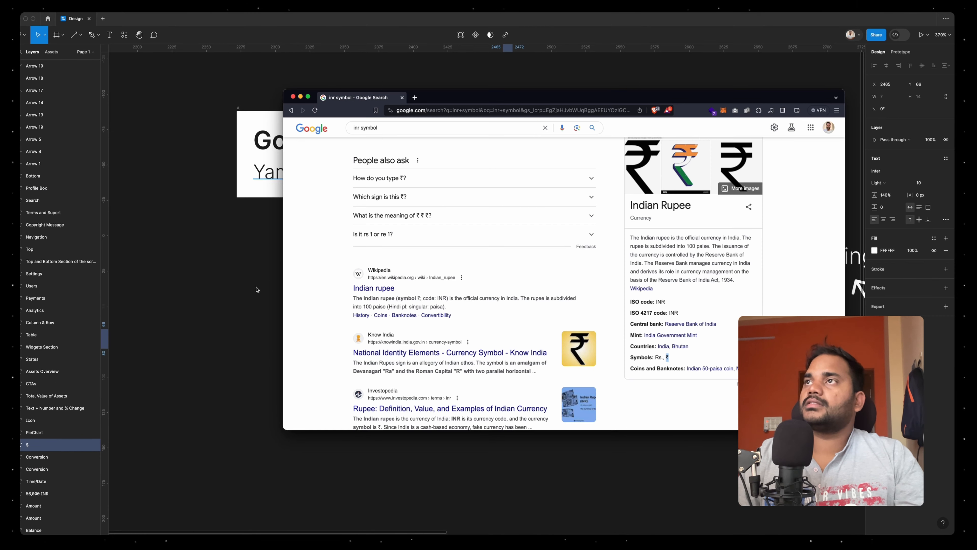
Return to the design, duplicate the '$' text beside itself and change the duplicate to '₹'
left_click(257, 289)
left_click_drag(507, 340, 536, 344)
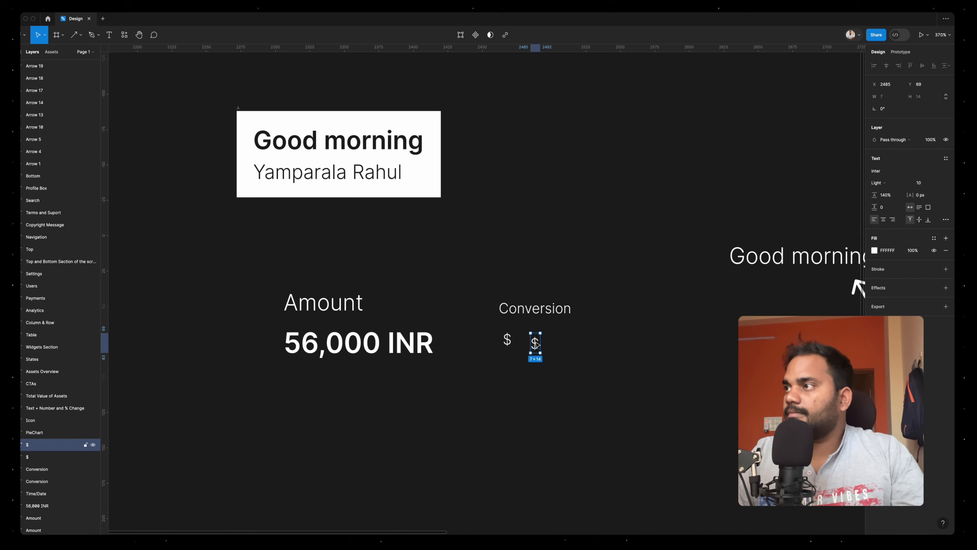
left_click(506, 366)
scroll(505, 365, "up", 3)
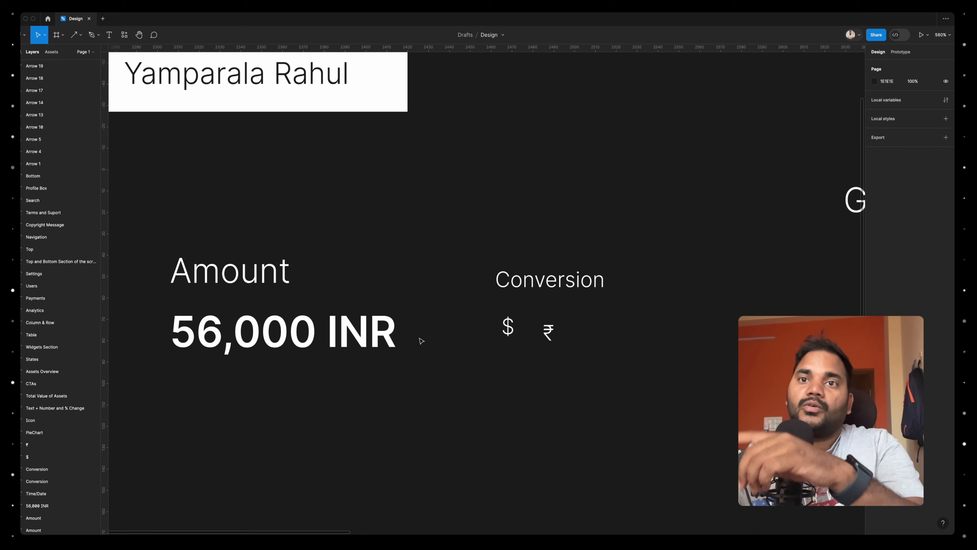
Wrap the '$' in an auto layout frame, make the symbol dark and give the frame a white FFFFFF fill
left_click(508, 331)
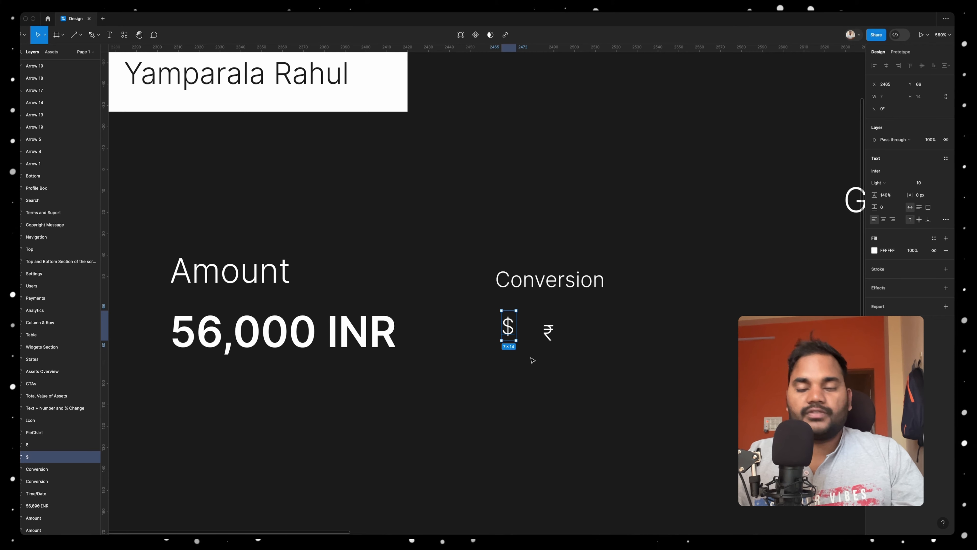
key("shift+a")
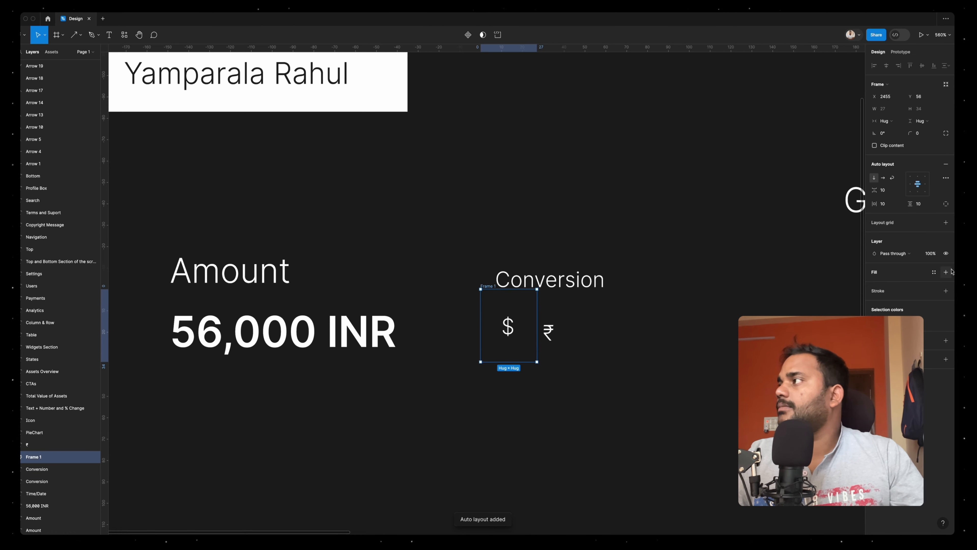
left_click(875, 322)
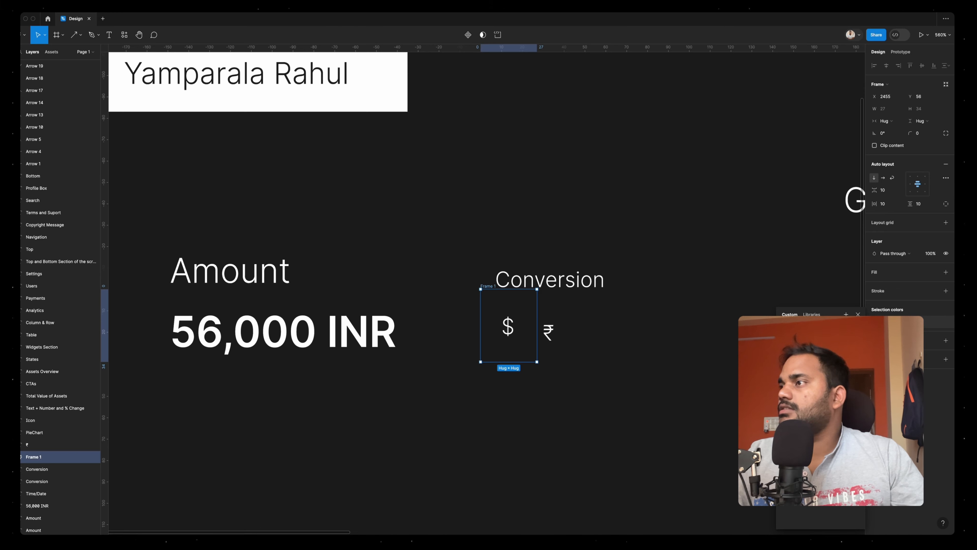
left_click(946, 272)
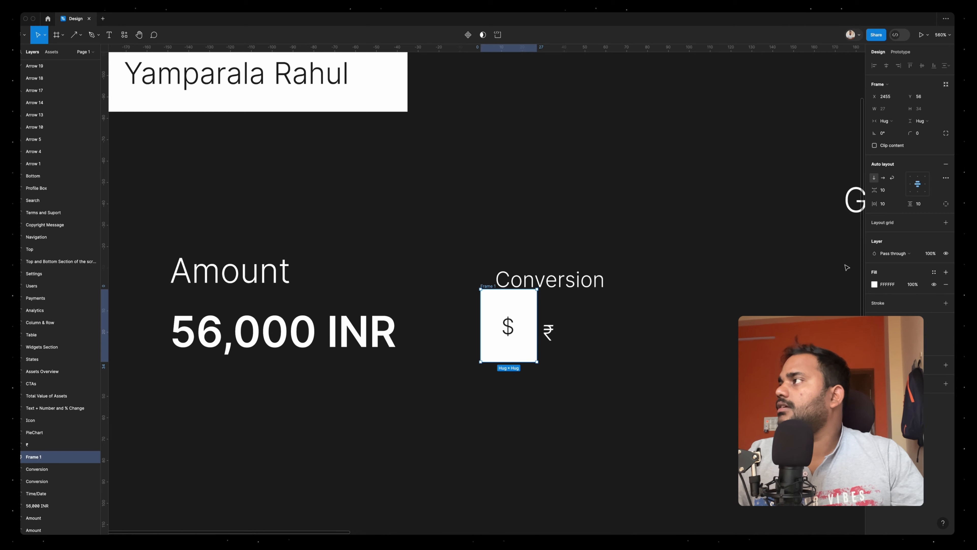
Add a black 000000 stroke at 20% opacity to the '$' frame
left_click(946, 303)
left_click(874, 316)
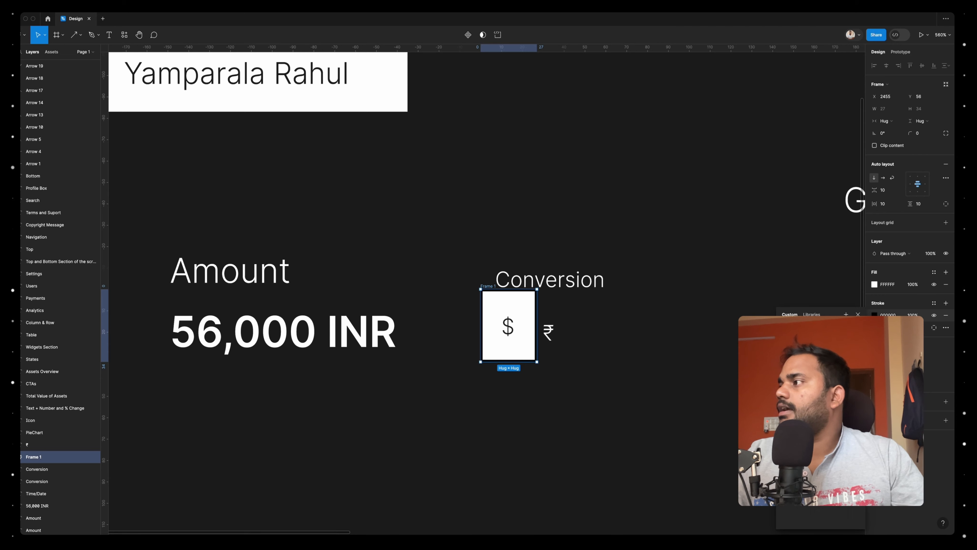
mouse_move(792, 393)
left_mouse_down()
mouse_move(734, 353)
mouse_move(736, 362)
left_mouse_up()
left_click(780, 426)
left_click(912, 315)
key("Return")
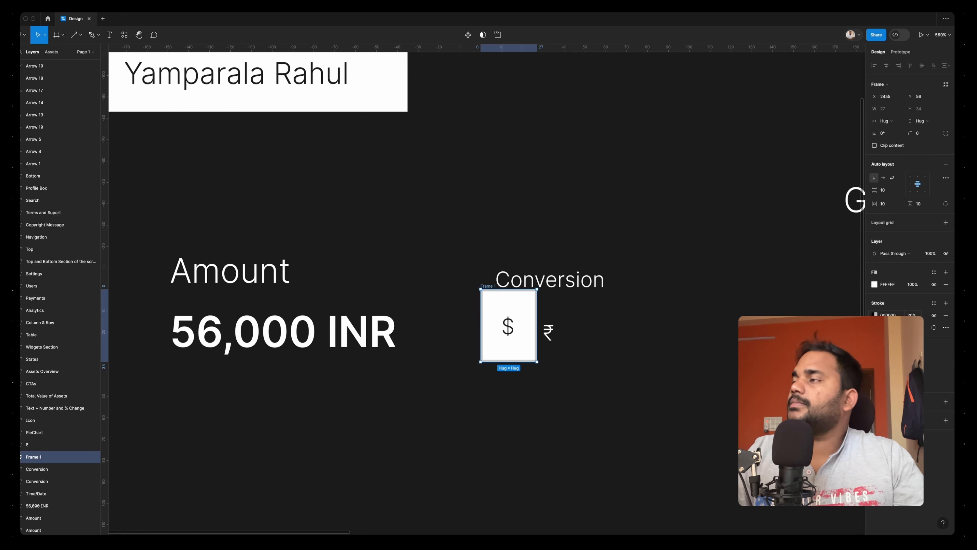
Set the '$' frame's corner radius to 4 and its vertical padding to 6
left_click(921, 133)
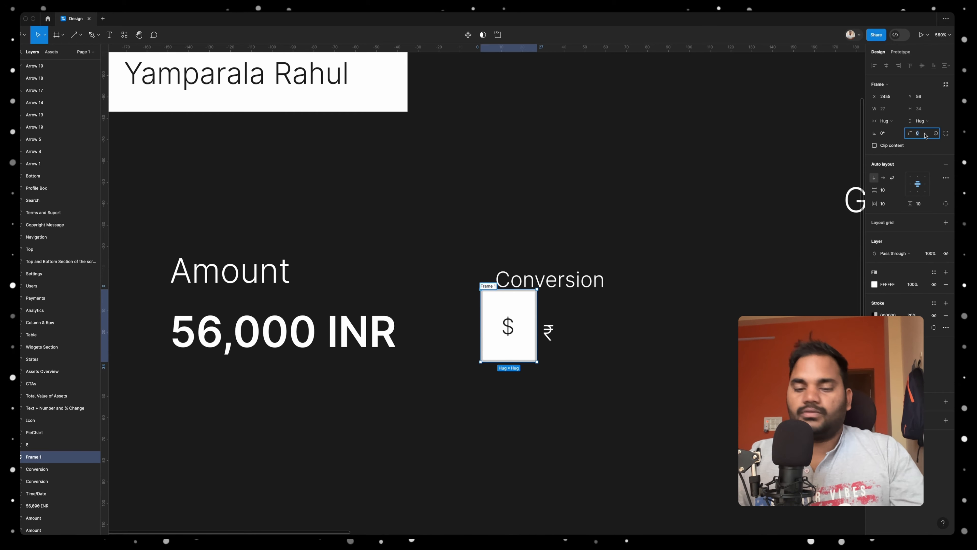
type("4")
key("Return")
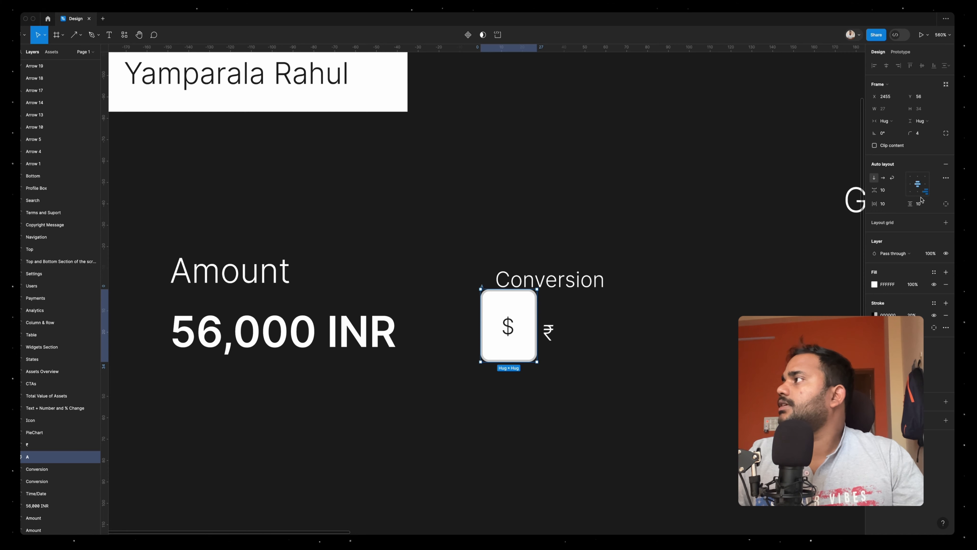
left_click(922, 203)
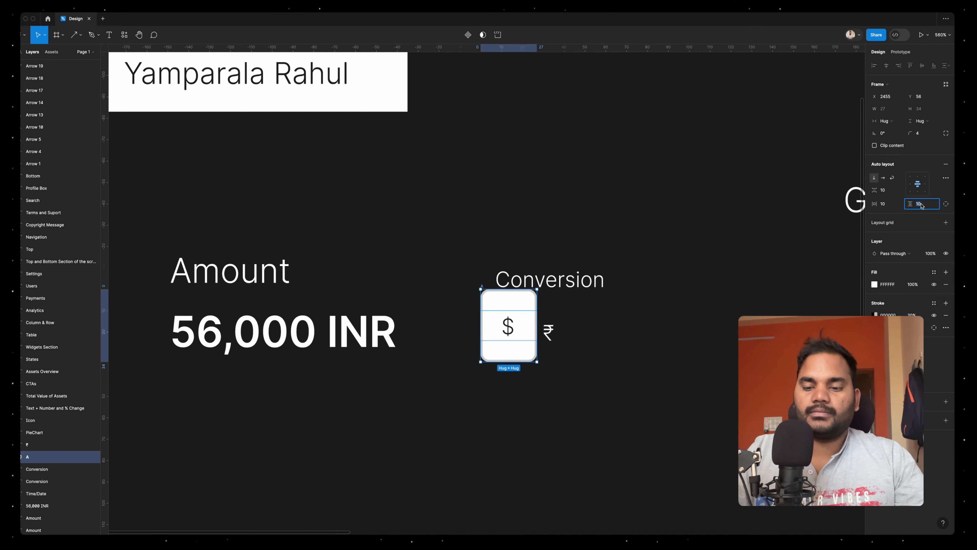
type("6")
key("Return")
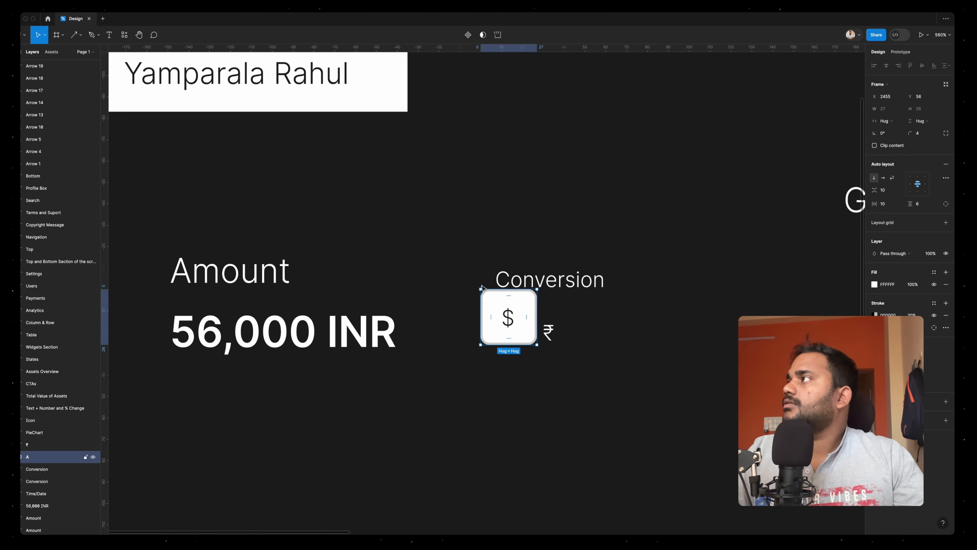
Move the '$' frame below the 'Conversion' label, duplicate it alongside and recolour the loose '₹' symbol dark
left_click_drag(482, 286, 564, 331)
left_click(548, 332)
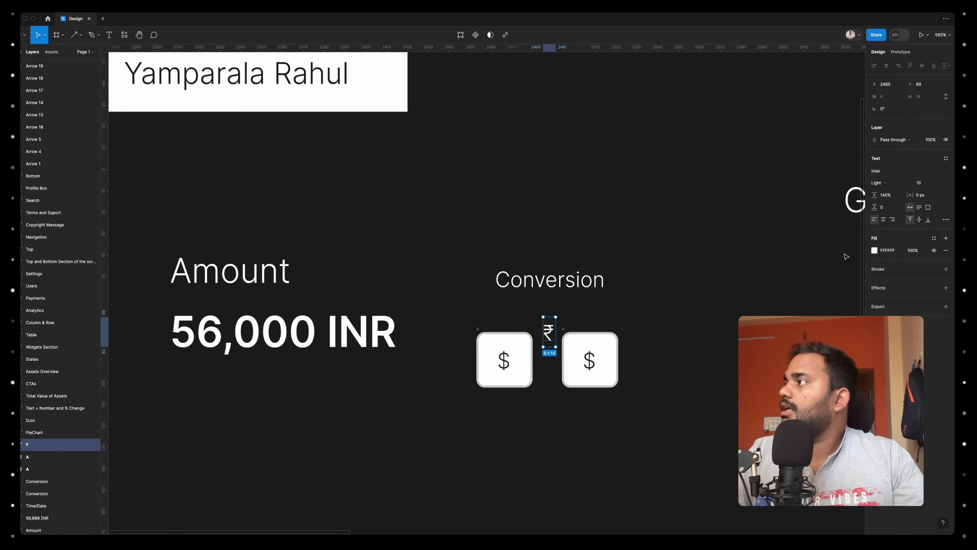
left_click(874, 251)
left_click(696, 347)
Move the loose '₹' symbol into the duplicated frame in place of its '$'
left_click(548, 332)
key("Delete")
left_click(574, 335)
key("ctrl+v")
left_click(589, 358)
key("Delete")
left_click(590, 361)
Group the two currency frames in a horizontal auto layout, and wrap that row with the 'Conversion' label in a vertical auto layout
left_click(489, 336, "shift")
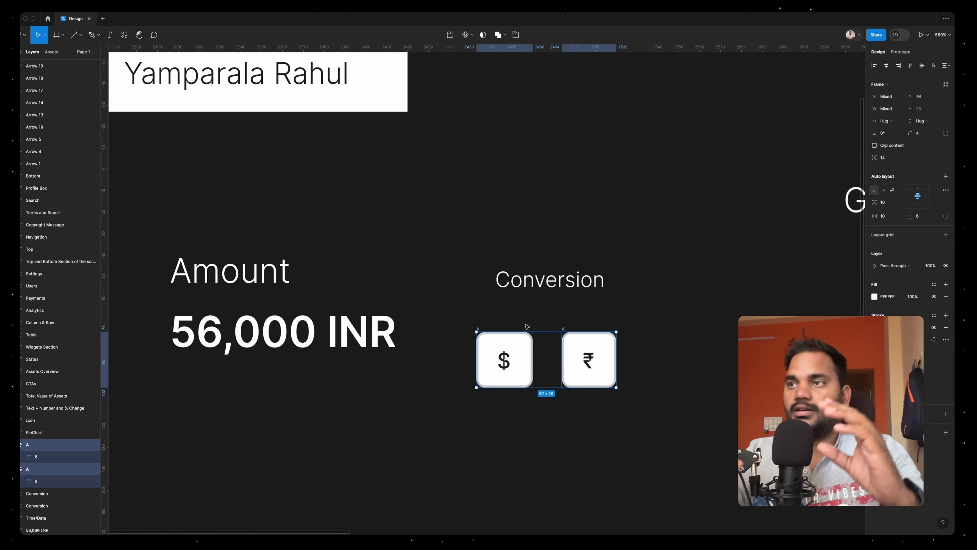
key("shift+a")
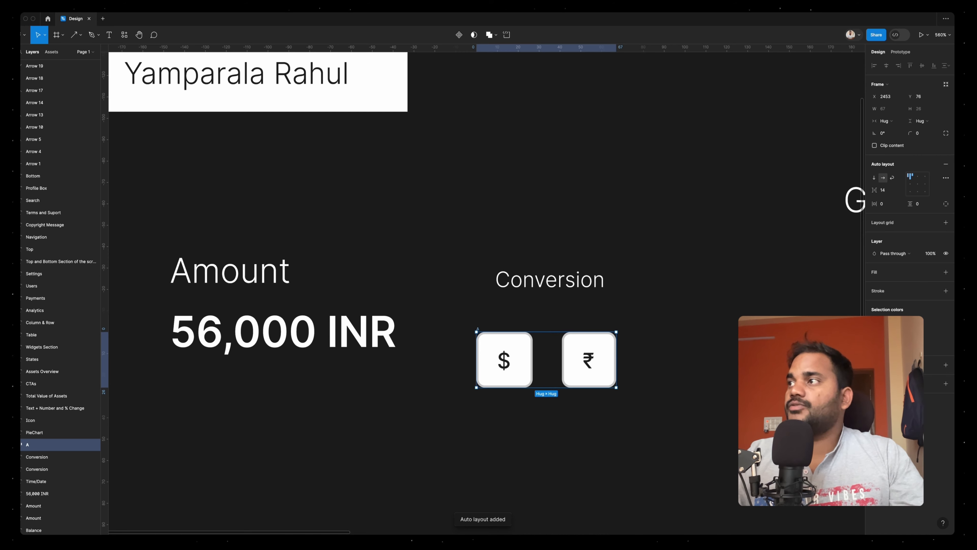
left_click(556, 281, "shift")
key("shift+a")
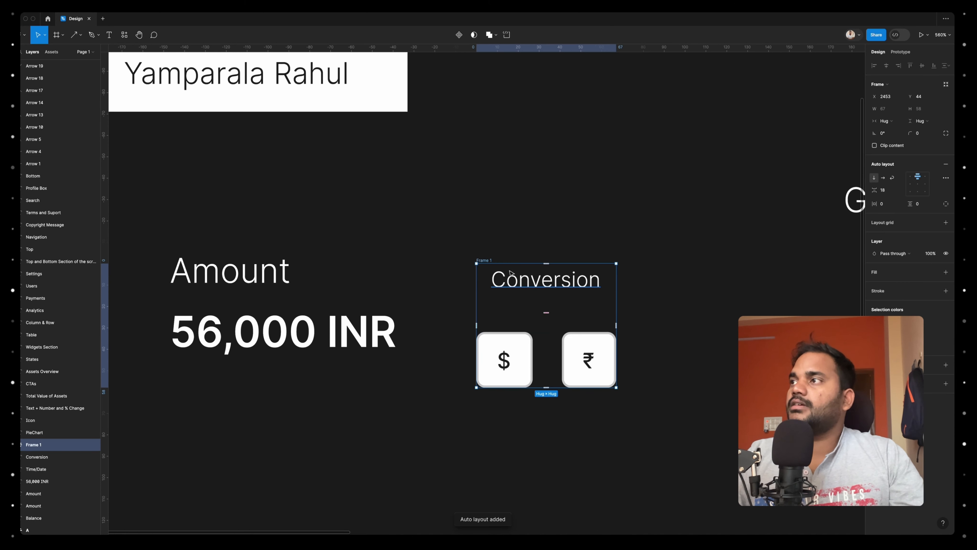
Left-align the contents of the conversion frame and set its item spacing to 10
left_click(912, 185)
left_click(882, 191)
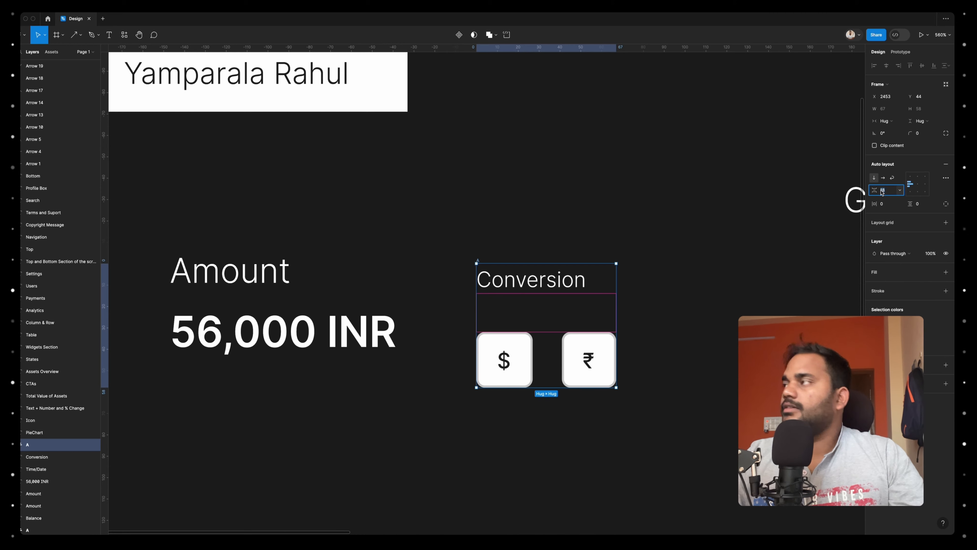
type("10")
key("Return")
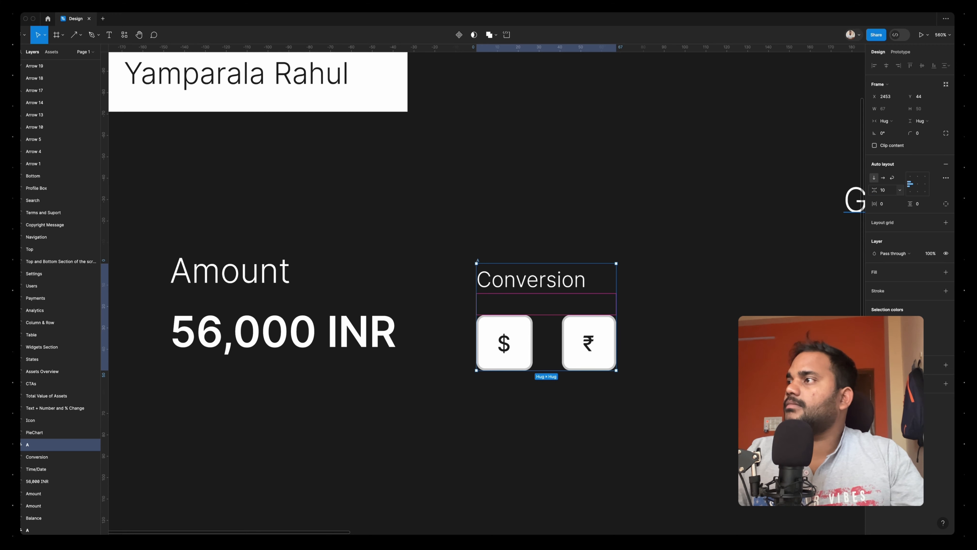
Tighten the conversion frame's item spacing to 4 and set the spacing between the two currency frames to 16
key("Return")
double_click(547, 330)
left_click(891, 191)
key("Up")
key("Up")
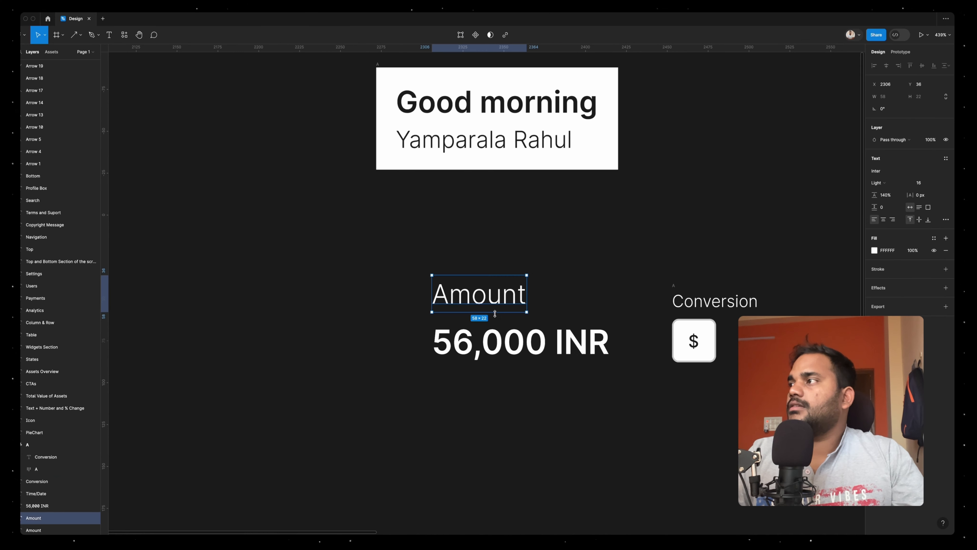
Recolour the 'Conversion' label with the dark colour sampled from the canvas background
left_click(715, 301)
left_click(875, 263)
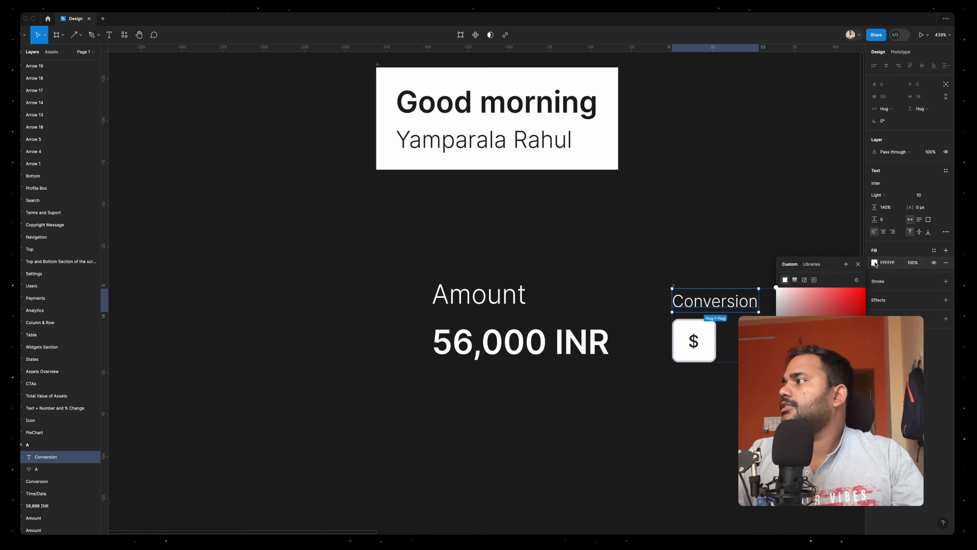
key("i")
left_click(730, 263)
left_click(609, 274)
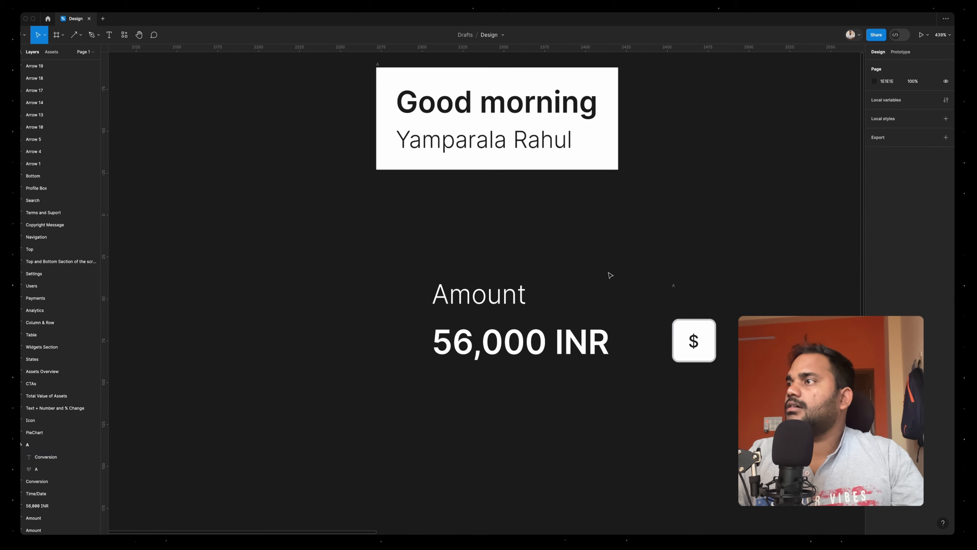
Recolour the 'Amount' label and the '56,000 INR' text with the dark colour sampled from the canvas background
left_click_drag(389, 280, 533, 327)
left_click_drag(413, 266, 627, 372)
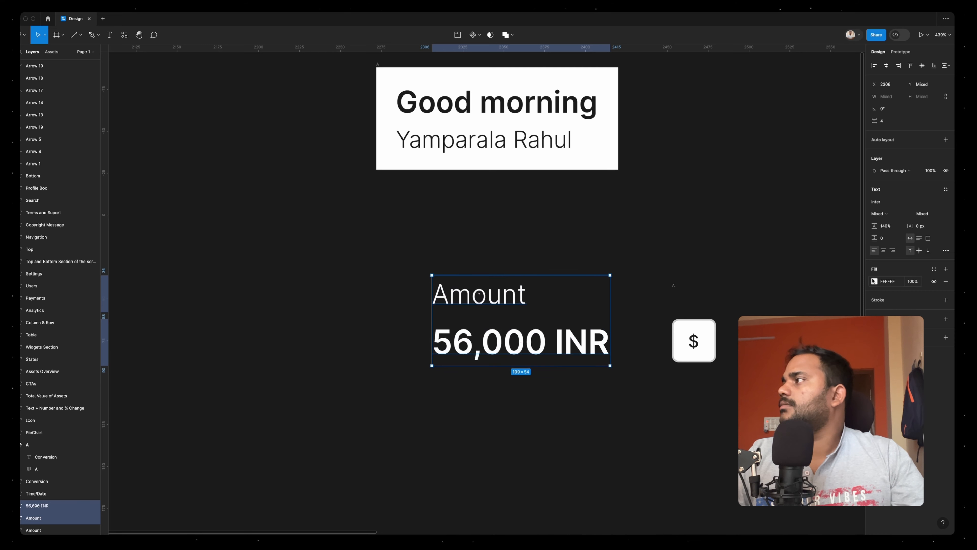
left_click(875, 282)
key("i")
left_click(723, 265)
Wrap the 'Amount' and '56,000 INR' texts in a vertical auto layout frame with a white fill
left_click_drag(412, 289, 535, 369)
key("shift+a")
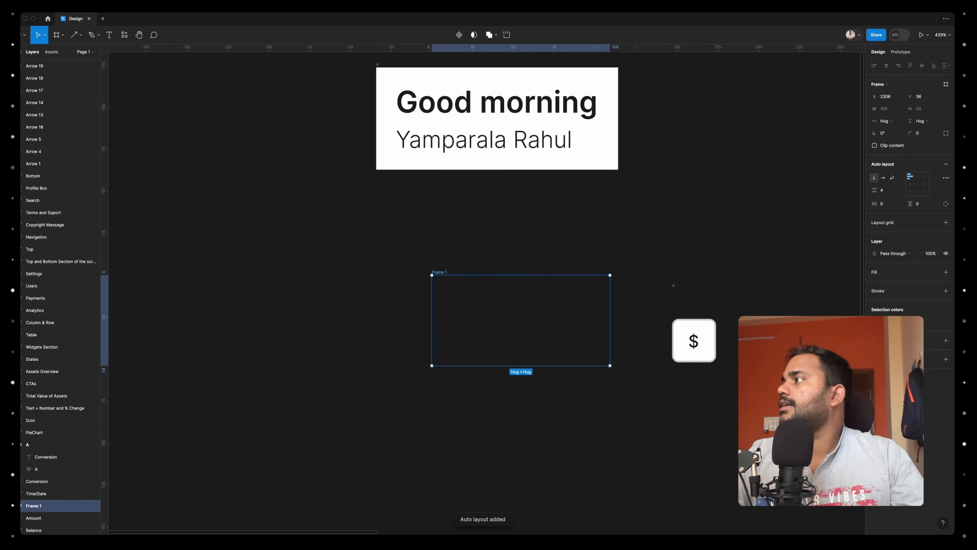
left_click(946, 272)
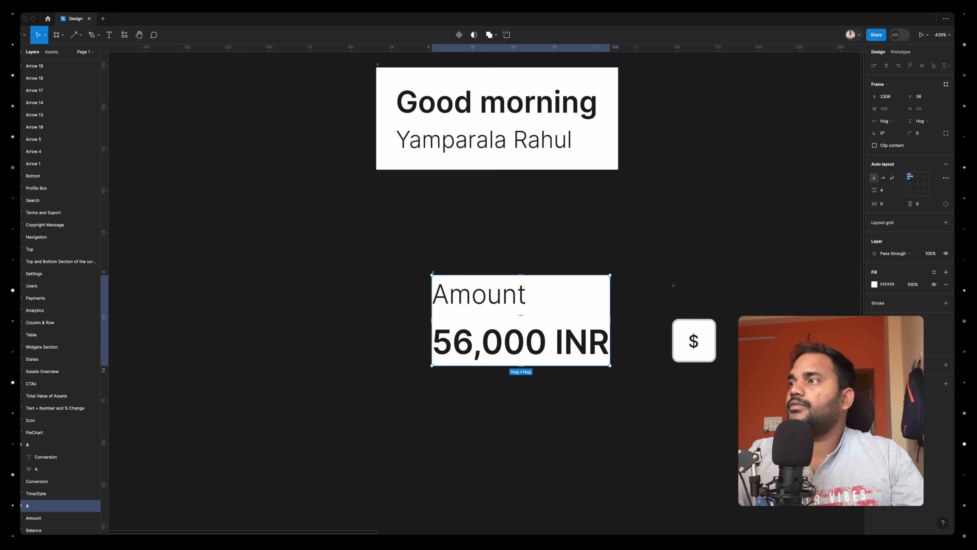
Set the amount frame's item spacing to 0 and its horizontal and vertical padding to 4
left_click(885, 190)
type("0")
key("Return")
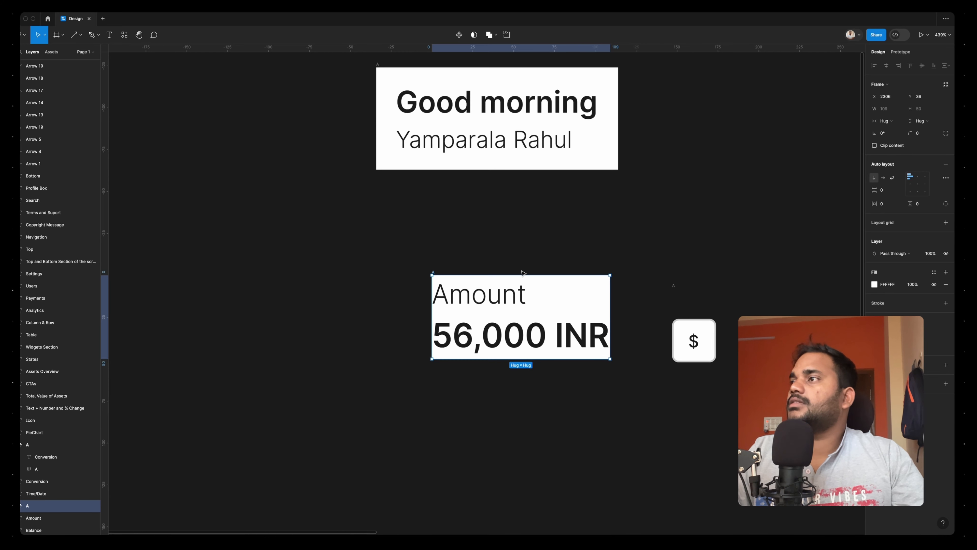
type("12")
key("Return")
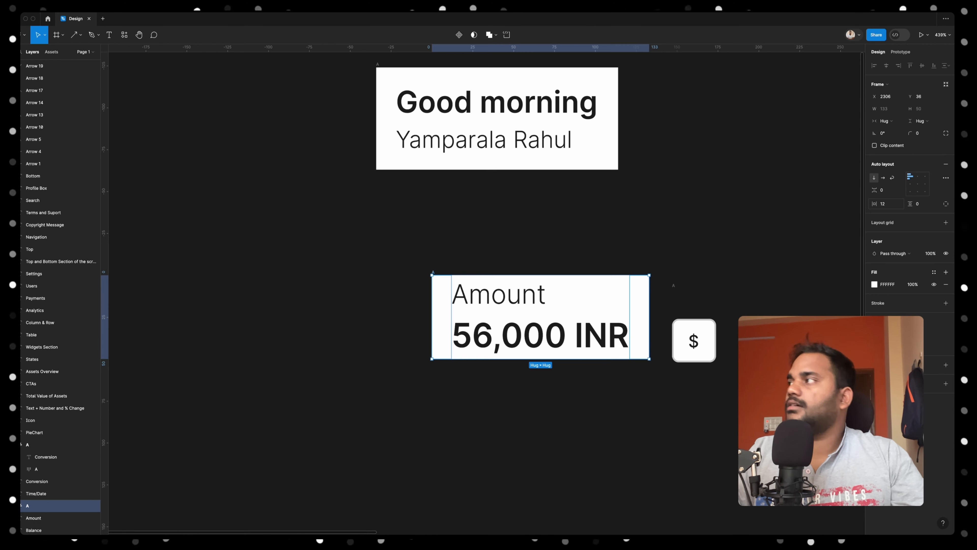
type("3")
key("Tab")
type("4")
key("Return")
Combine the amount and conversion frames in a horizontal auto layout with a white fill, 12 horizontal padding and 8 vertical padding
left_click(730, 312, "shift")
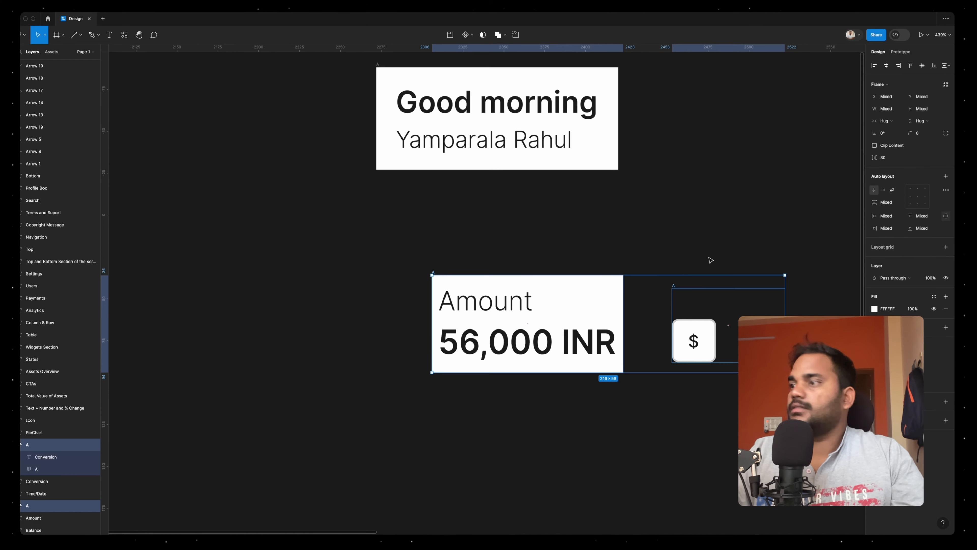
key("shift+a")
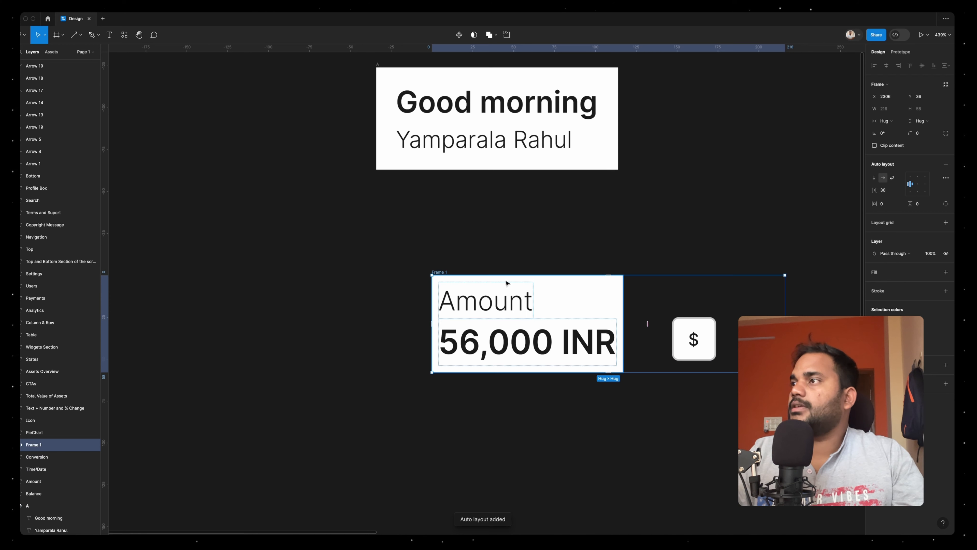
left_click(947, 272)
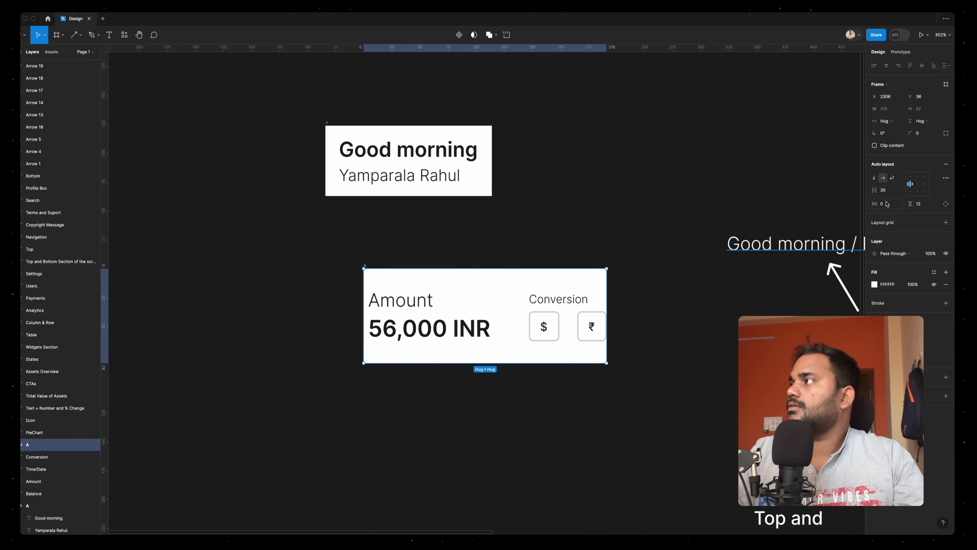
type("12")
key("Tab")
type("8")
key("Return")
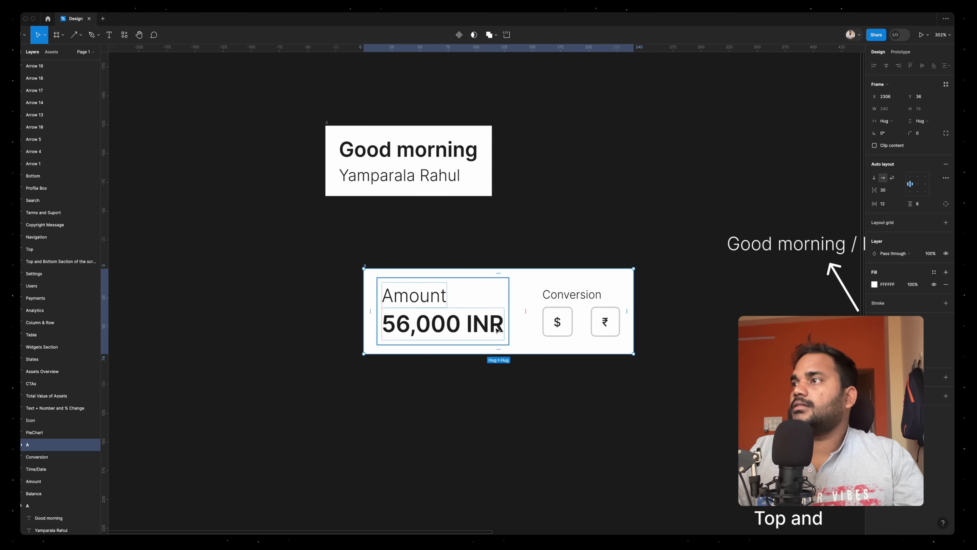
Set the 'Conversion' label's weight to Regular and the '56,000 INR' text's size to 22
double_click(564, 298)
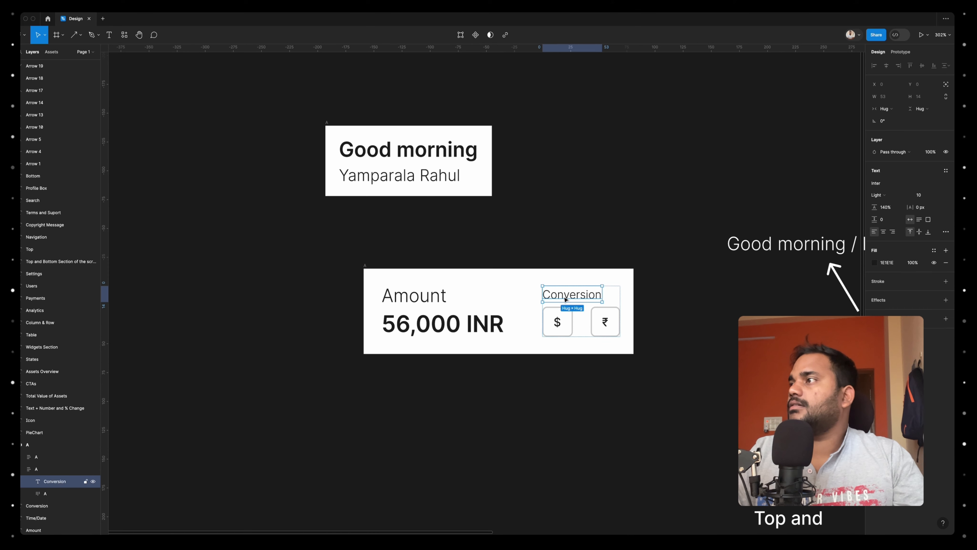
left_click(886, 197)
left_click(887, 203)
double_click(481, 324)
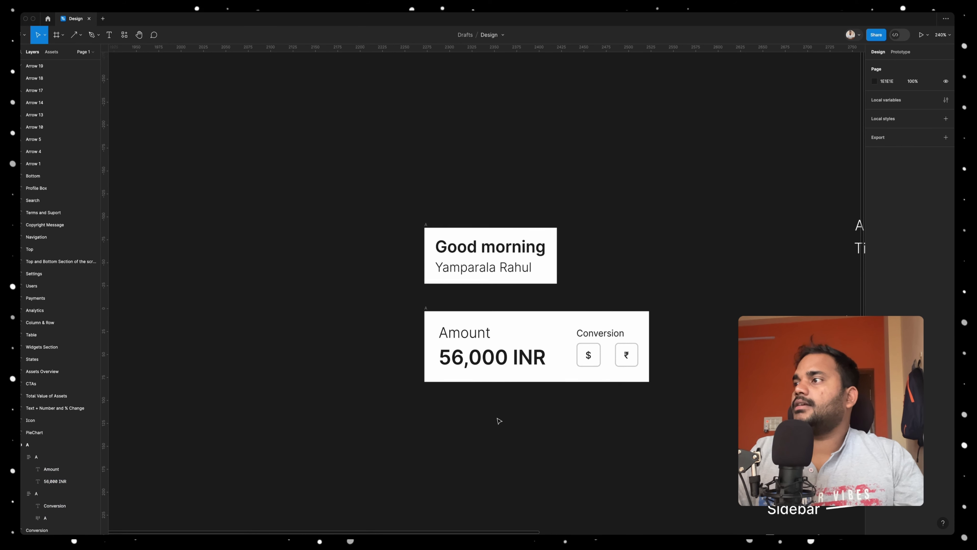
Place a copy of the 'Time/Date' label below the balance card and change its text to '14 Jan 2024'
scroll(499, 421, "right", 10)
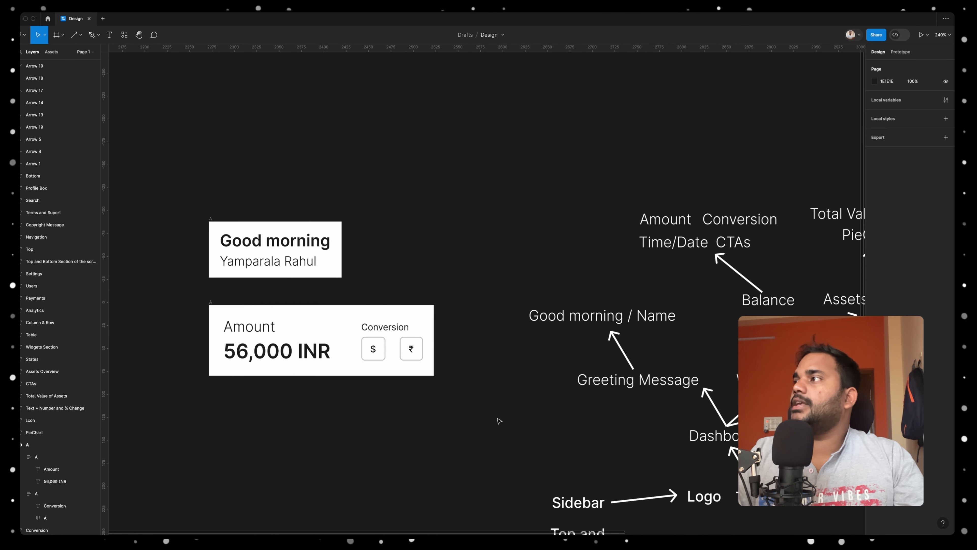
left_click(670, 247)
left_click_drag(675, 246, 359, 422)
double_click(357, 427)
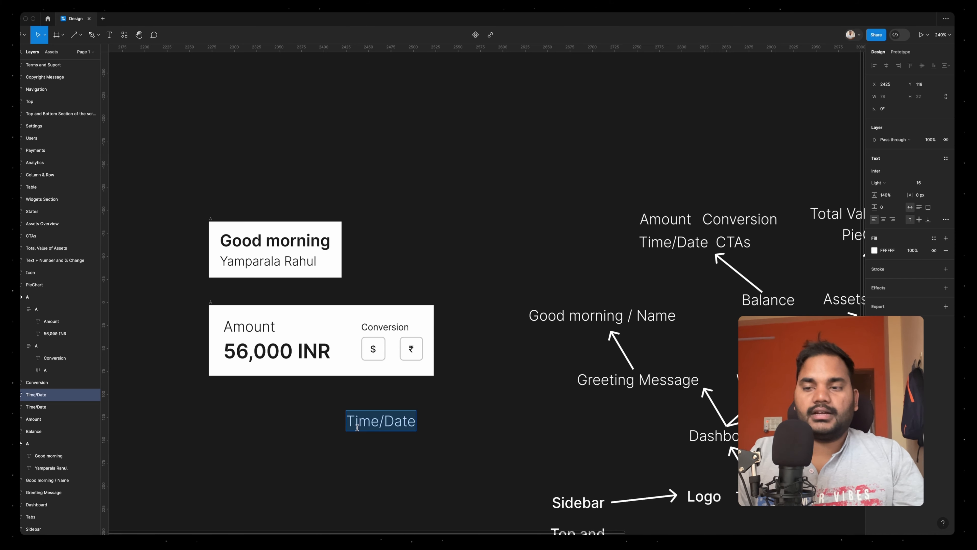
key("BackSpace")
type("14 Jan 2024")
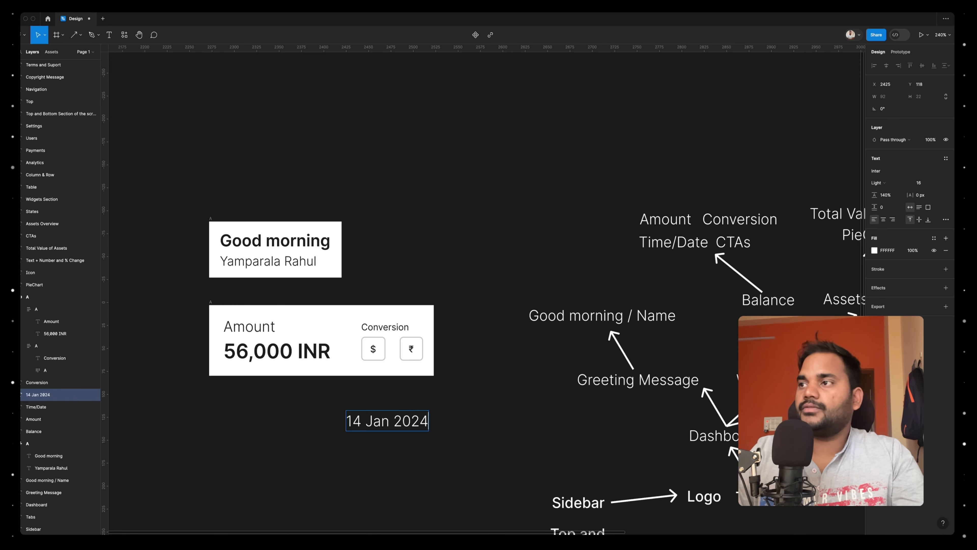
Duplicate the date text below itself and change the copy to '2:00 PM IST'
double_click(336, 422)
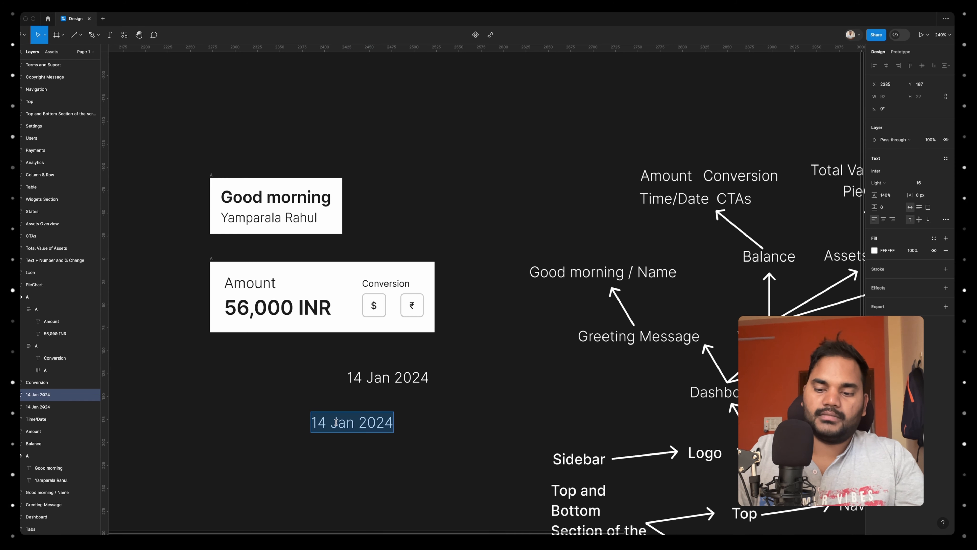
type("2:00 pm")
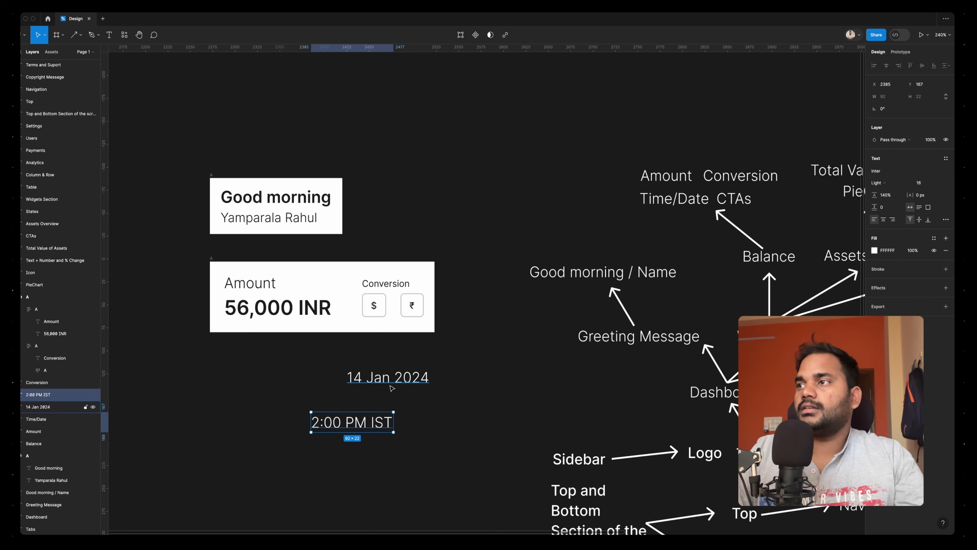
left_click(388, 377)
left_click(352, 423, "shift")
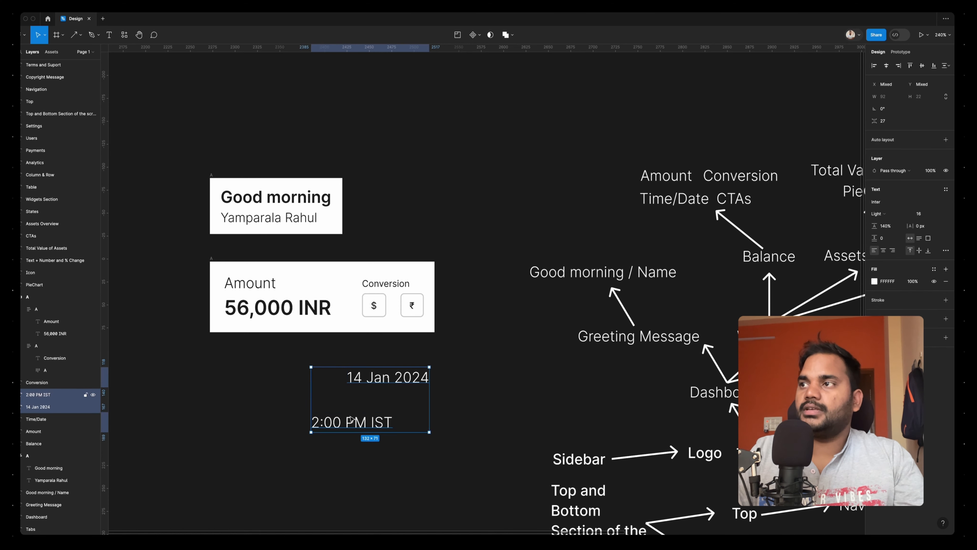
left_click(477, 392)
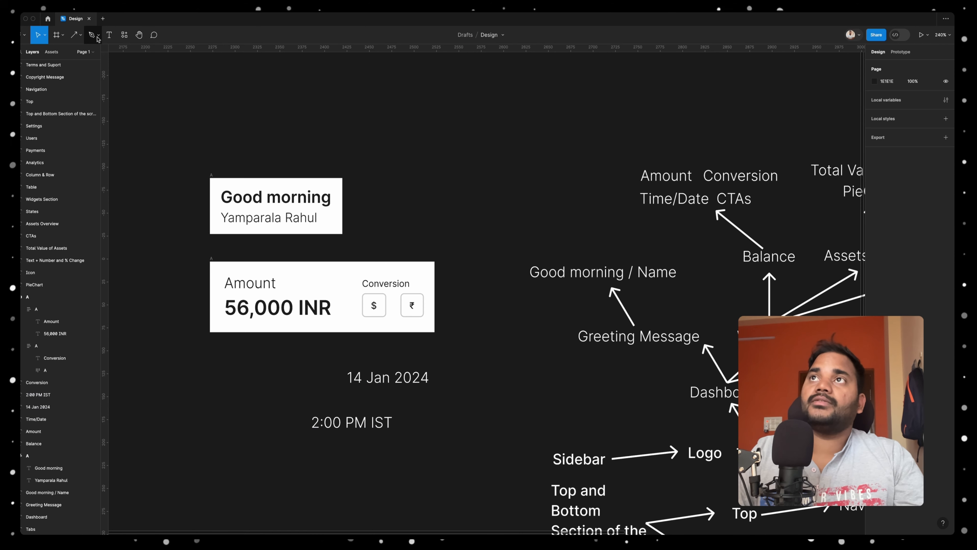
Draw a small separator circle about 4 × 4 between the date and time texts
left_click(82, 36)
left_click(50, 82)
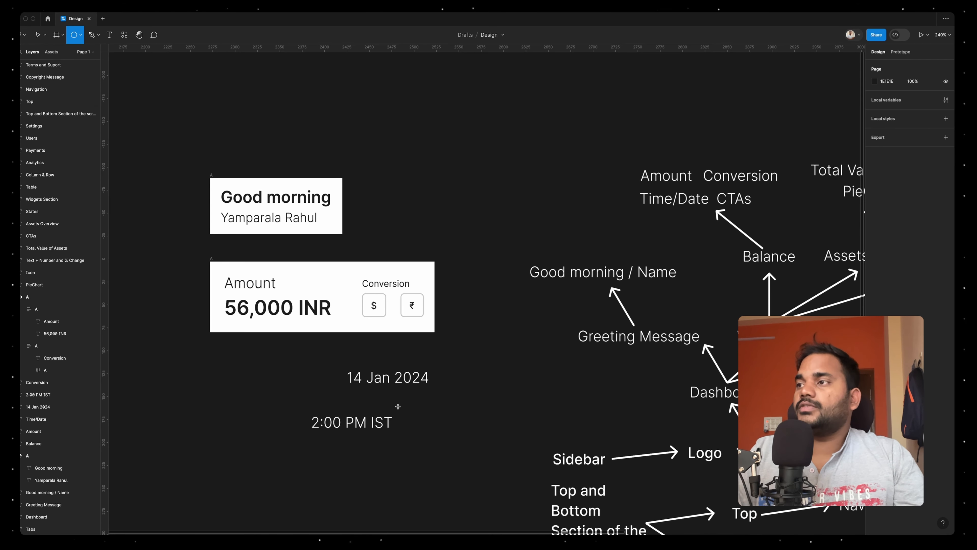
scroll(404, 403, "up", 3)
left_click_drag(406, 399, 411, 405)
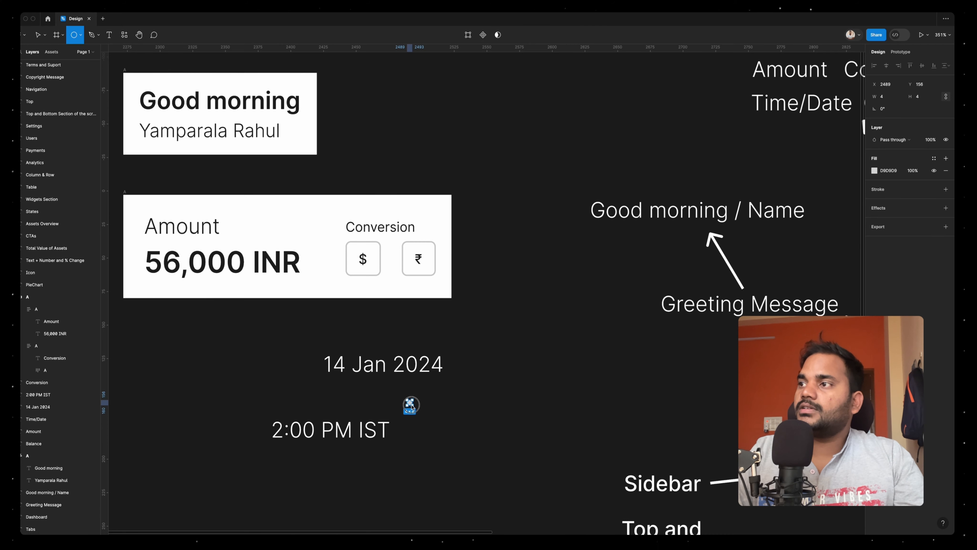
Recolour the date text, the time text and the separator dot with the dark colour 1E1E1E
left_click_drag(450, 438, 286, 350)
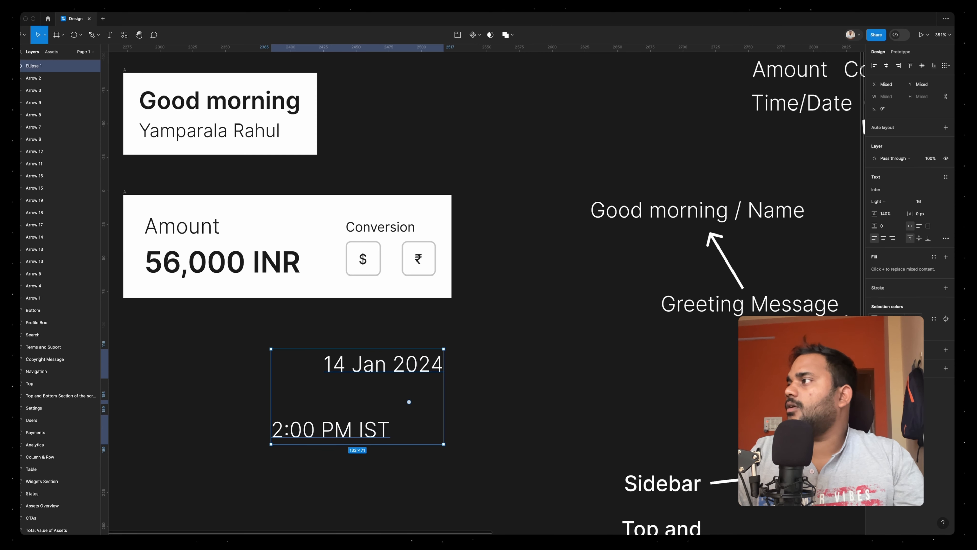
left_click(875, 319)
left_click(793, 496)
key("Escape")
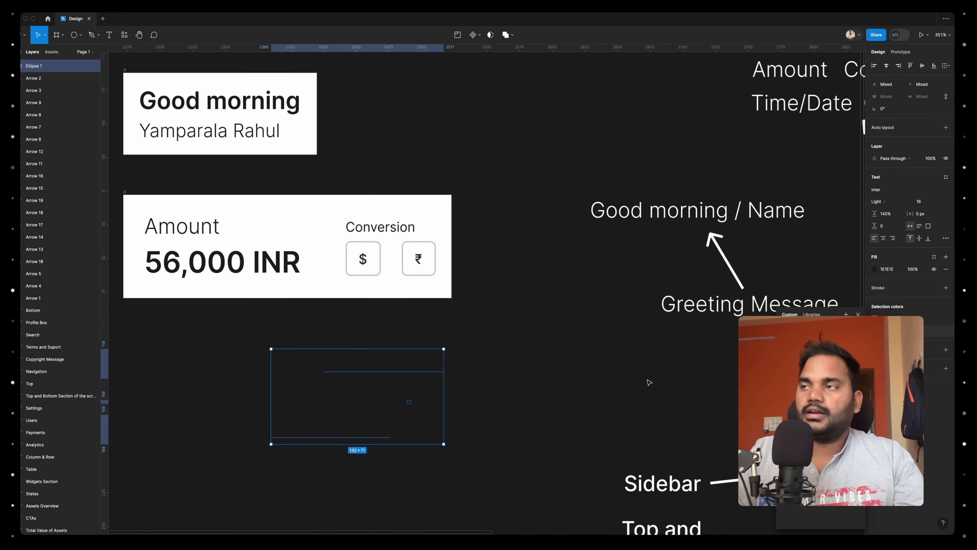
Wrap the date, dot and time in a centred horizontal auto layout frame with a white fill
key("shift+a")
left_click(946, 272)
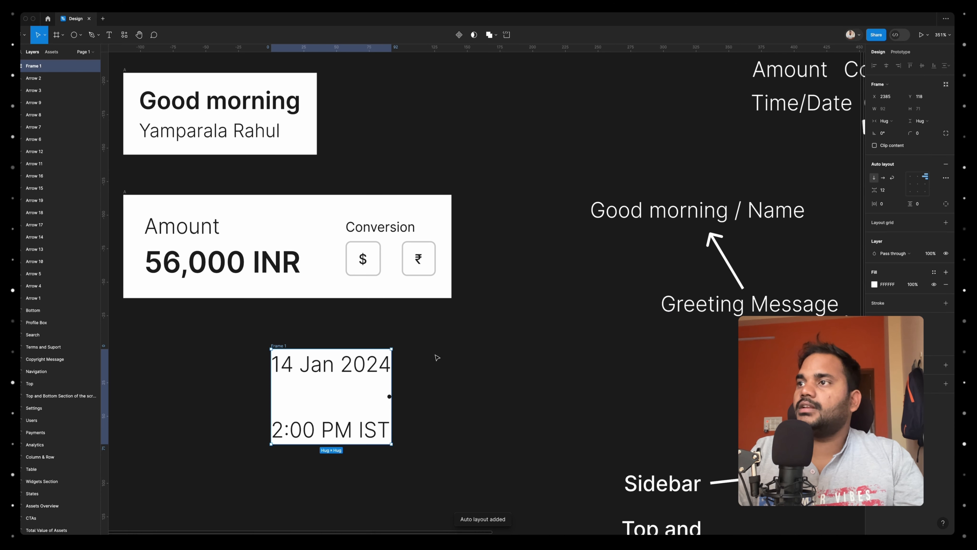
left_click(884, 178)
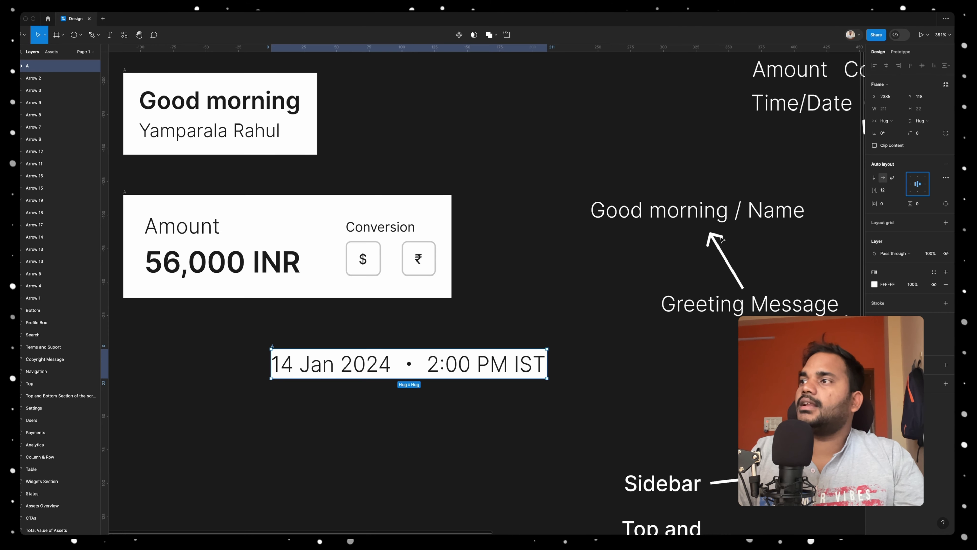
Set the date and time texts to Regular weight with 40% fill opacity
left_click(454, 364)
left_click(375, 365, "shift")
left_click(892, 215)
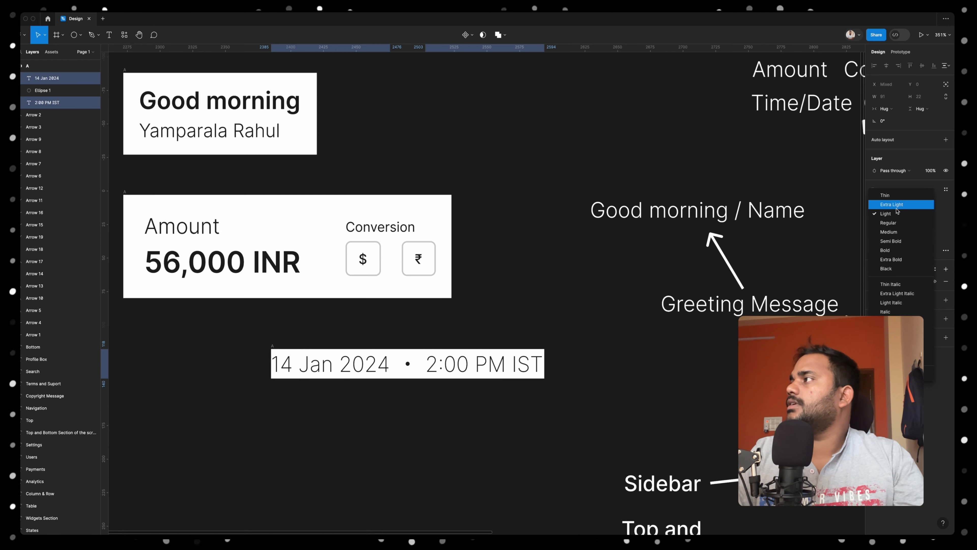
left_click(889, 222)
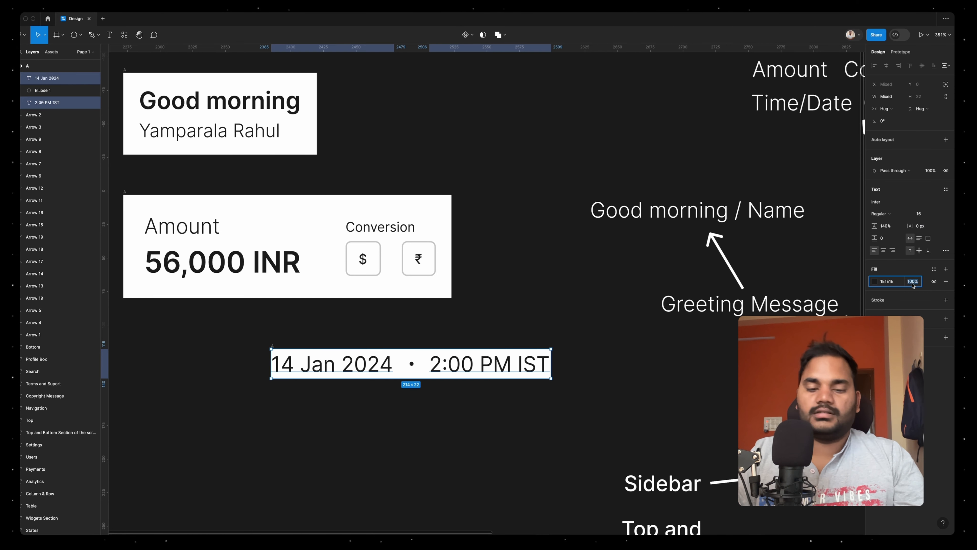
type("40")
key("Return")
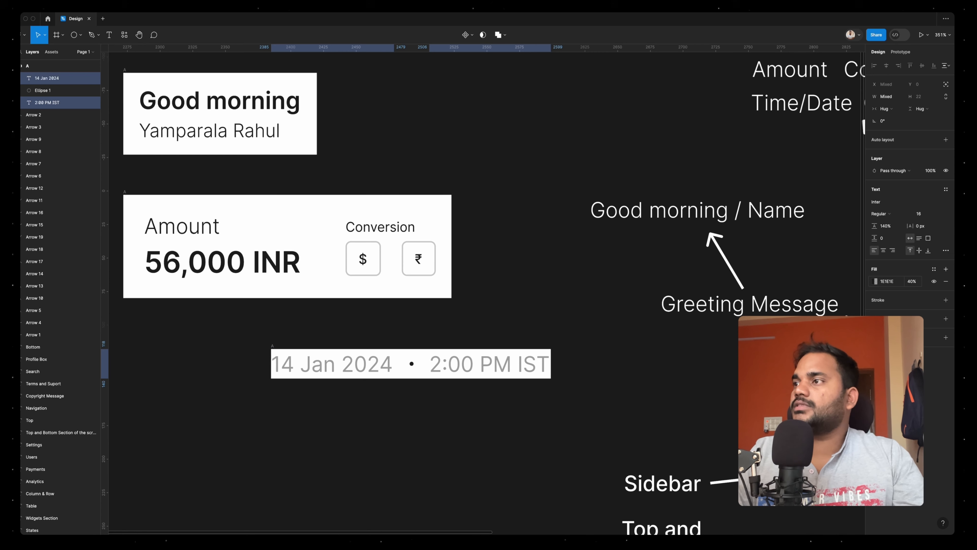
Resize the separator dot to 3 × 3 and set the date row's dark colour to 60% opacity
left_click(412, 363)
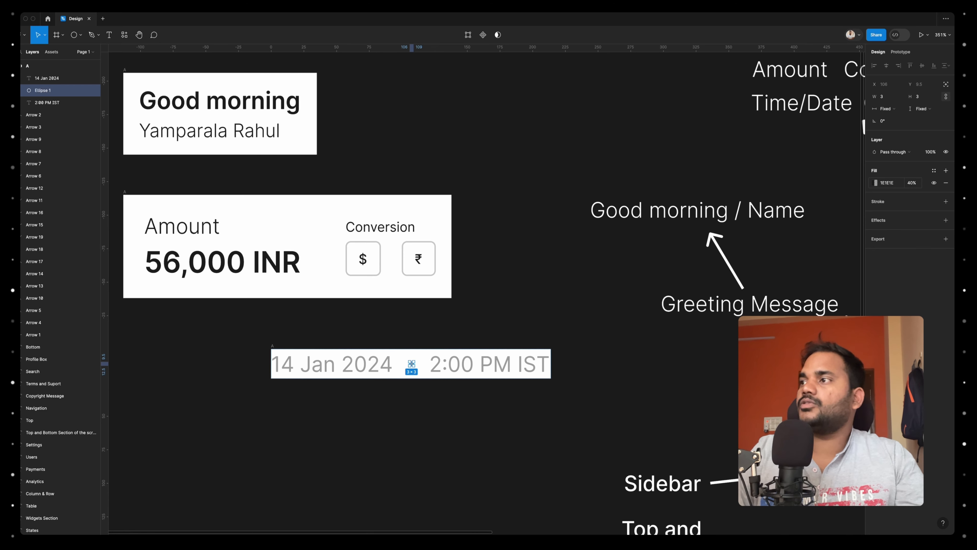
left_click(265, 339)
left_click(272, 346)
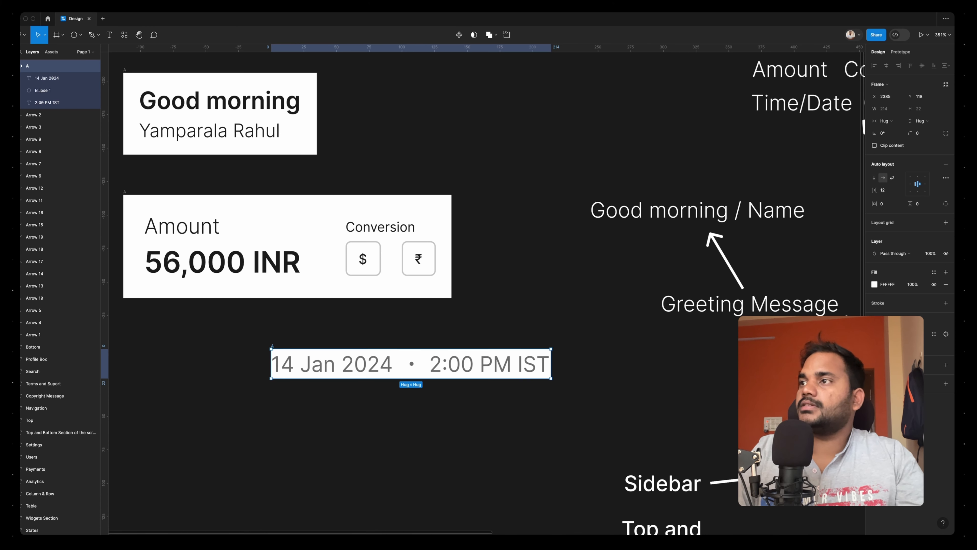
Set the font size of the date and time texts to 12
left_click(489, 363)
left_click(334, 363, "shift")
left_click(918, 214)
type("12")
key("Return")
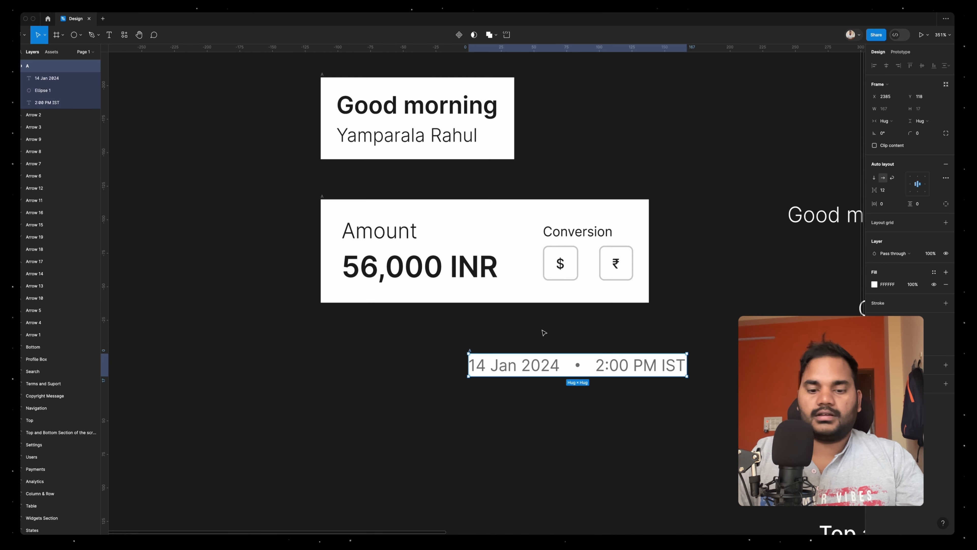
Move the date and time row into the amount frame beneath the '56,000 INR' text
key("super+x")
left_click(443, 235)
key("super+v")
left_click(490, 361)
scroll(480, 392, "down", 2)
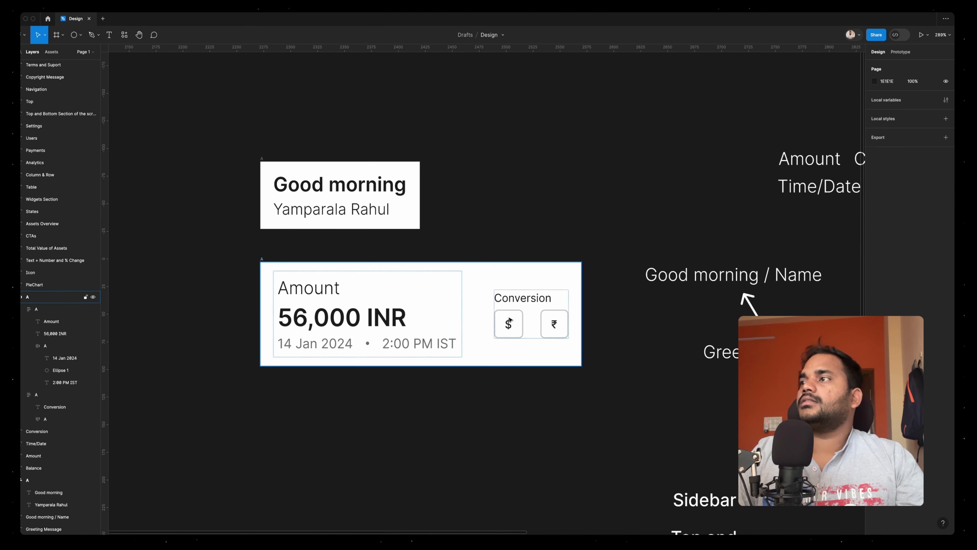
Align the balance card's contents to the top left and set the amount frame's vertical padding to 0
left_click(423, 308)
left_click(910, 177)
double_click(427, 289)
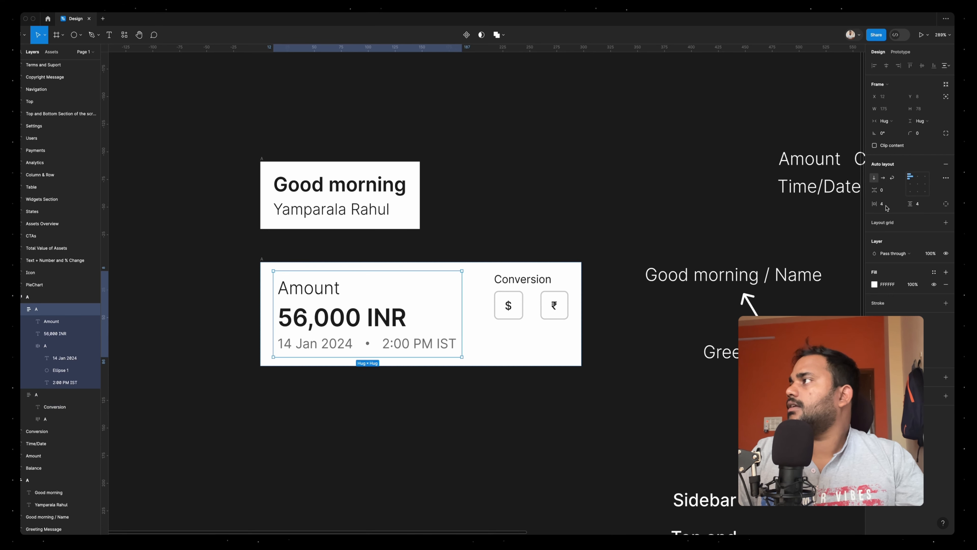
left_click(925, 205)
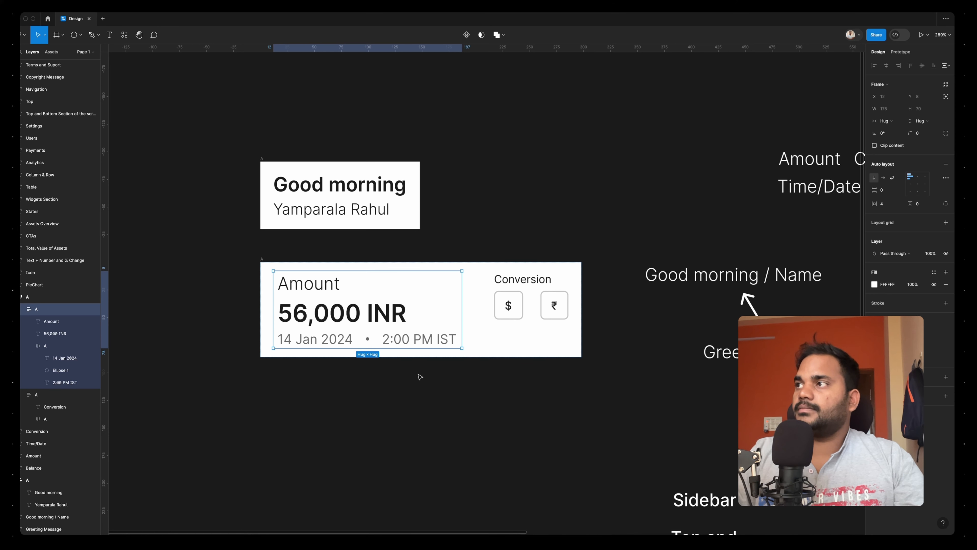
left_click(460, 424)
scroll(461, 424, "down", 5)
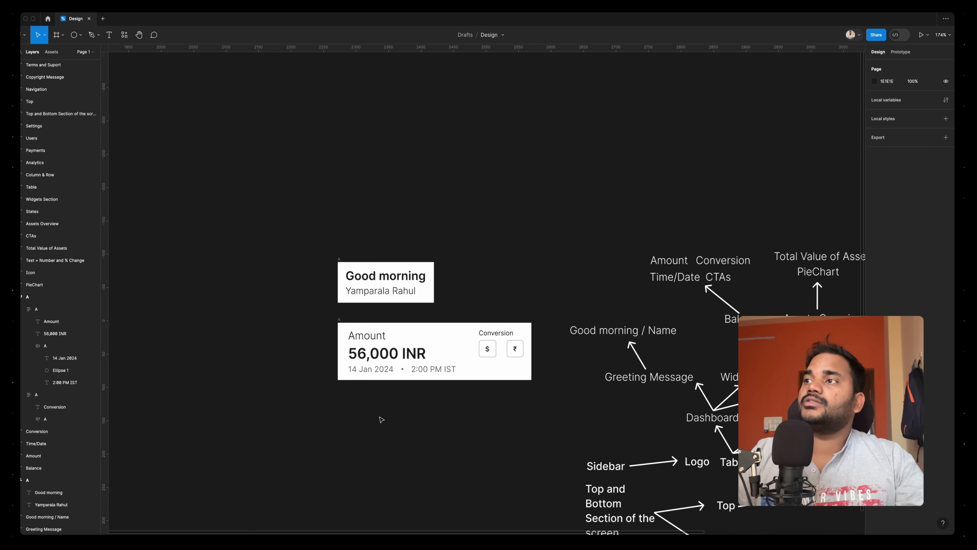
Place a copy of the date text below the balance card reading 'Withdraw' and wrap it in an auto layout frame
scroll(380, 417, "up", 5)
double_click(388, 322)
double_click(368, 334)
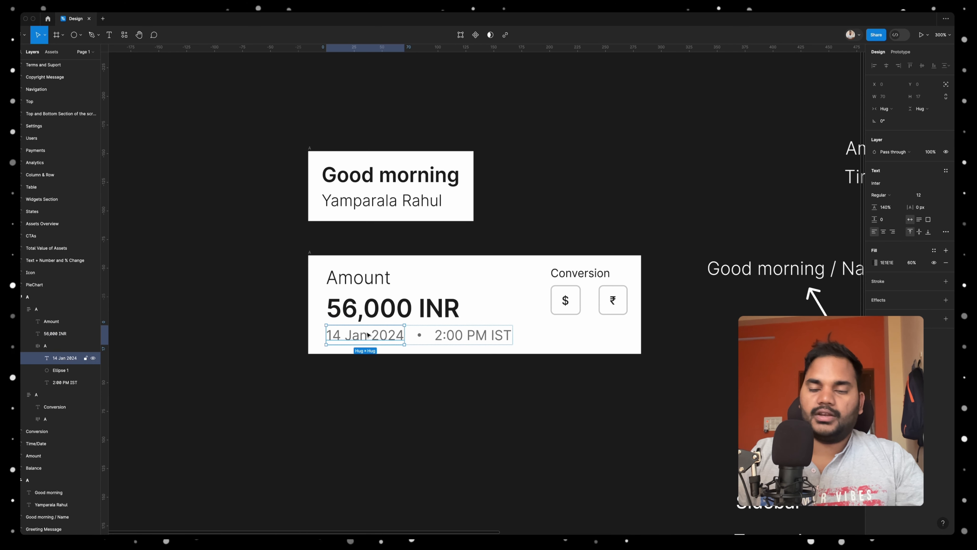
left_click_drag(368, 335, 340, 428, "alt")
double_click(339, 428)
type("Withdraw")
left_click(378, 430)
key("shift+a")
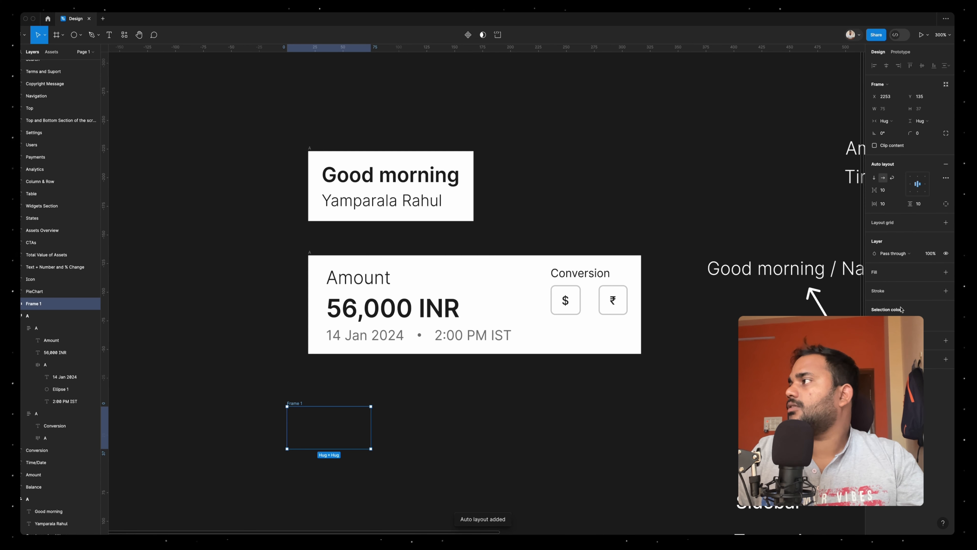
Add a white fill to the Withdraw auto layout frame and rename the frame A
left_click(946, 272)
double_click(295, 403)
type("A")
key("Return")
Set the Withdraw button's horizontal padding to 16 and its vertical padding to 8
left_click(893, 204)
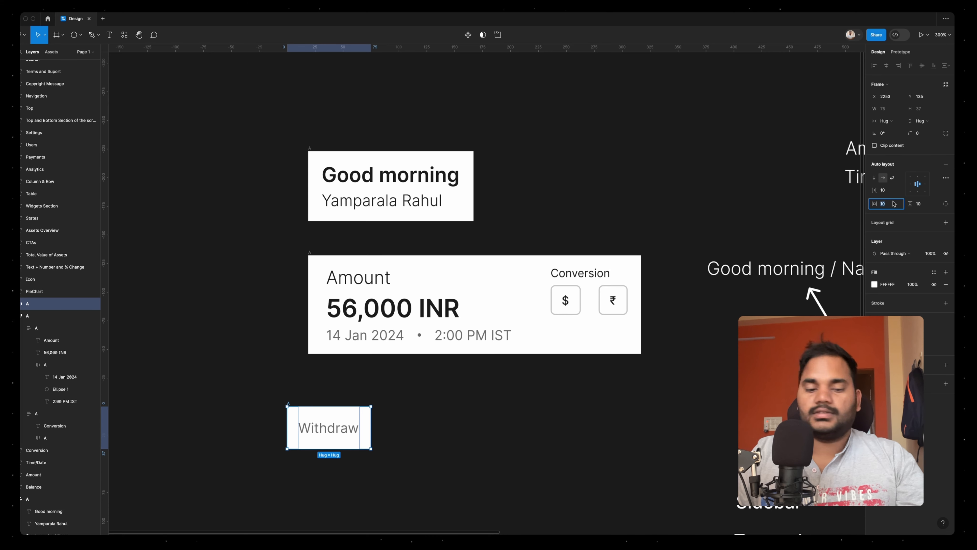
type("16")
key("Return")
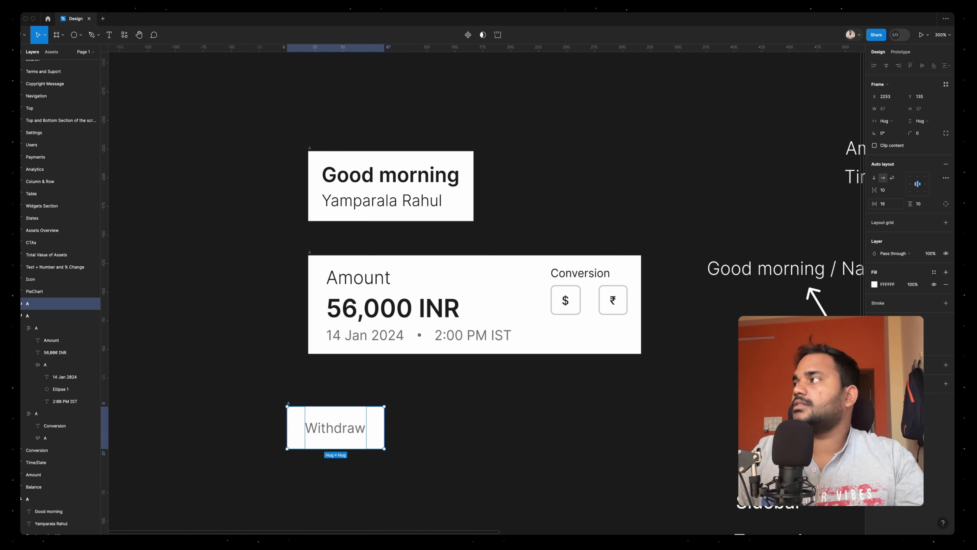
left_click(927, 205)
type("8")
key("Return")
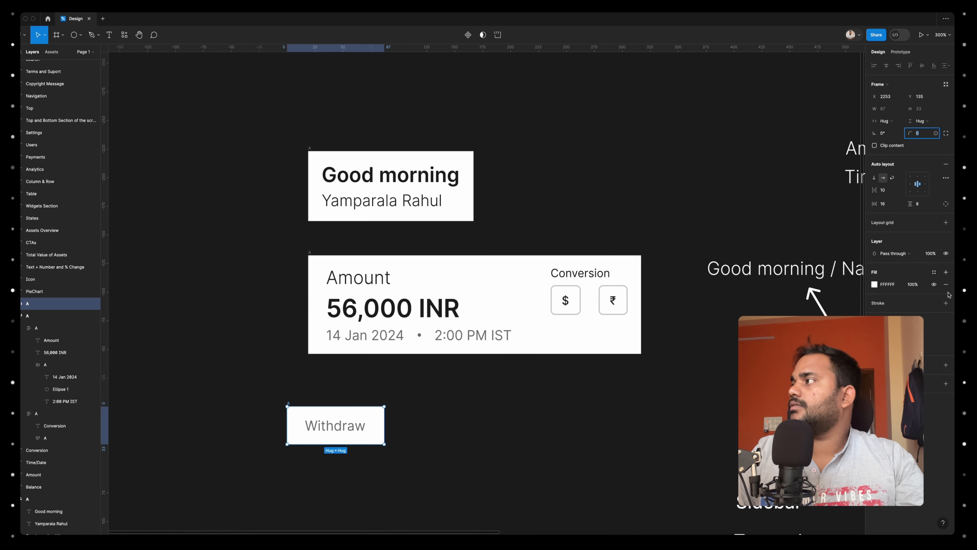
Give the Withdraw button a black stroke at 20% opacity and a corner radius of 100
left_click(946, 302)
left_click(912, 315)
type("20")
key("Return")
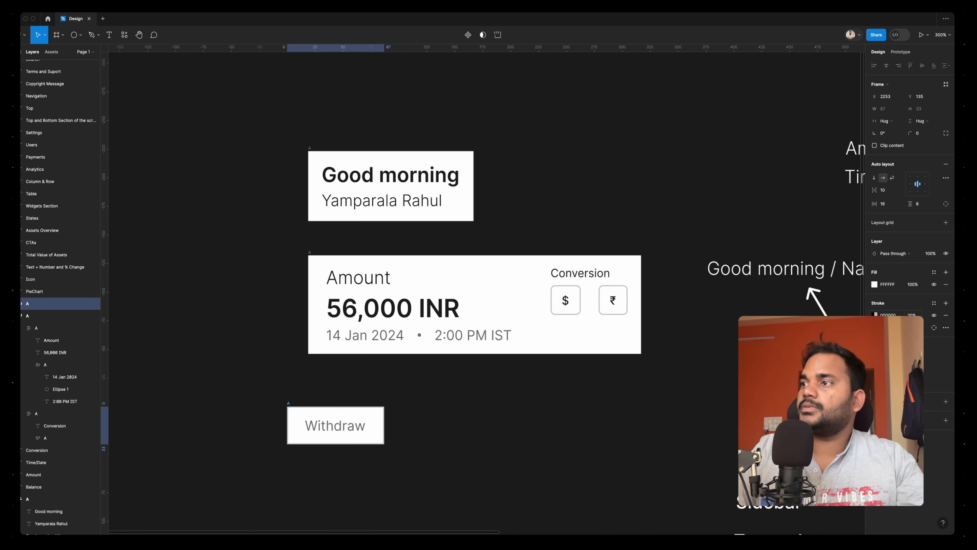
left_click(918, 133)
type("100")
key("Return")
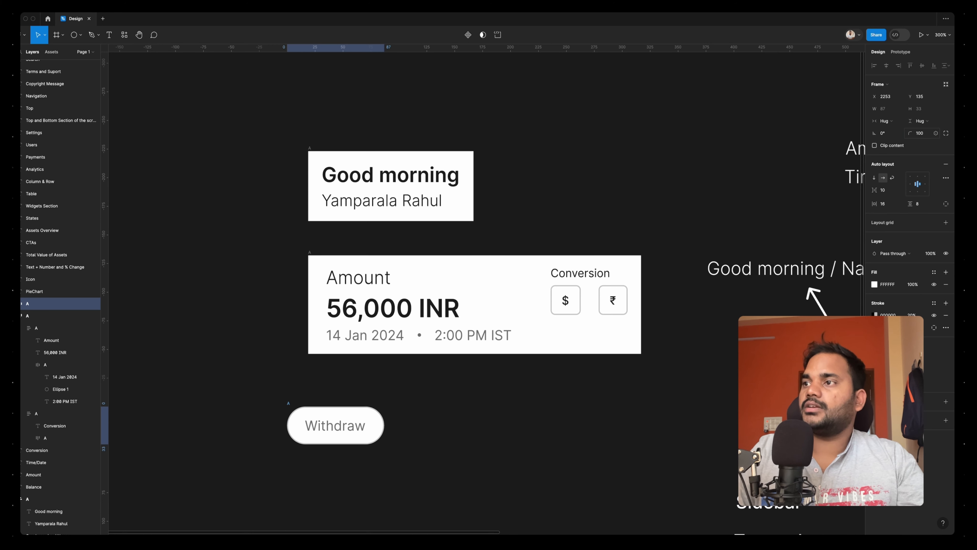
Move the Withdraw button from the canvas into the balance card
key("Escape")
left_click(289, 403)
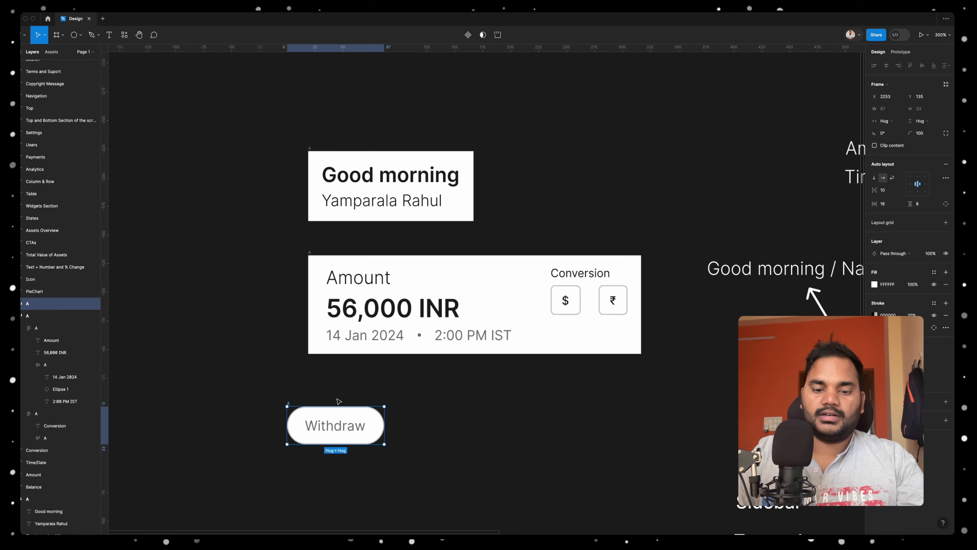
key("Delete")
left_click(536, 347)
key("super+v")
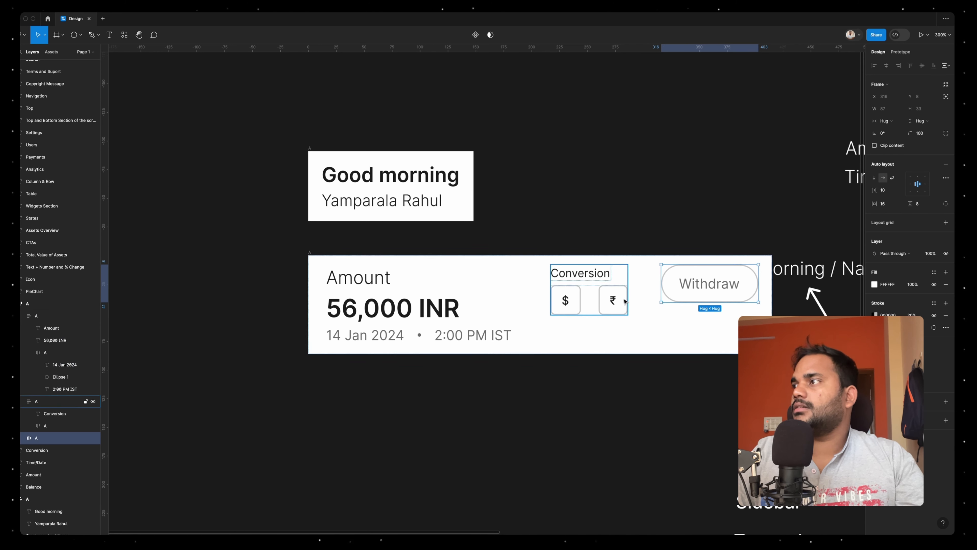
Wrap the amount and conversion frames in an auto layout frame named A and stack the balance card's contents vertically
left_click(591, 304)
left_click(478, 322, "shift")
key("shift+a")
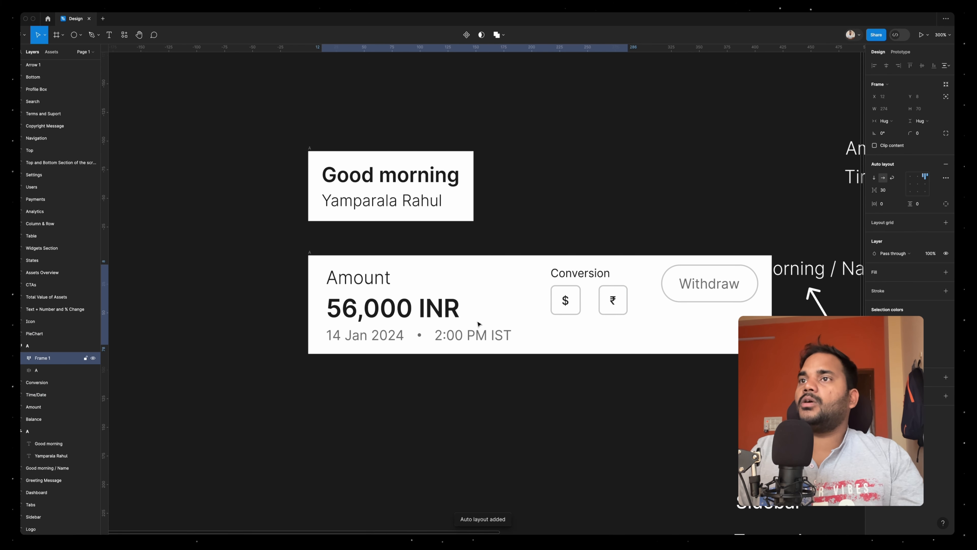
left_click(311, 257)
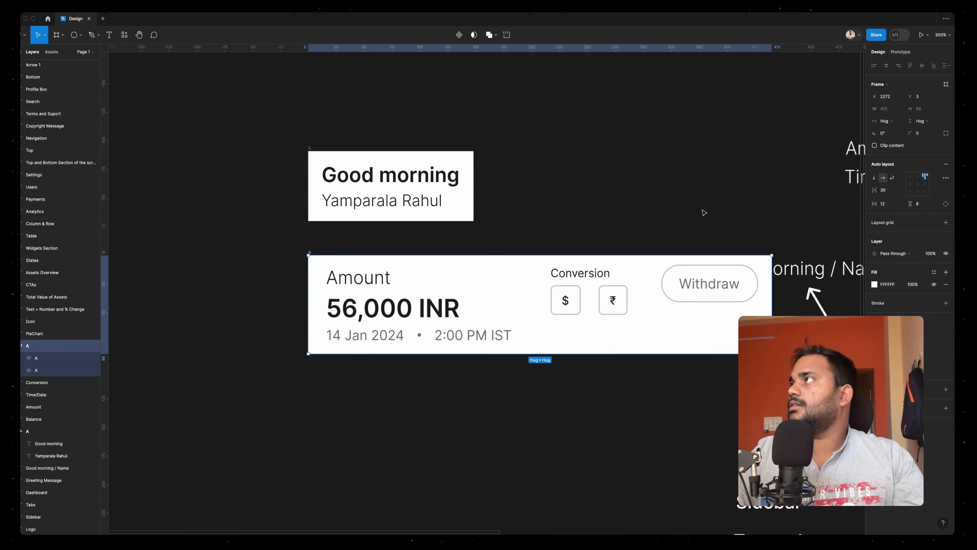
left_click(874, 178)
Duplicate the Withdraw button and wrap both buttons in a horizontal auto layout frame named B
left_click(554, 398)
key("super+d")
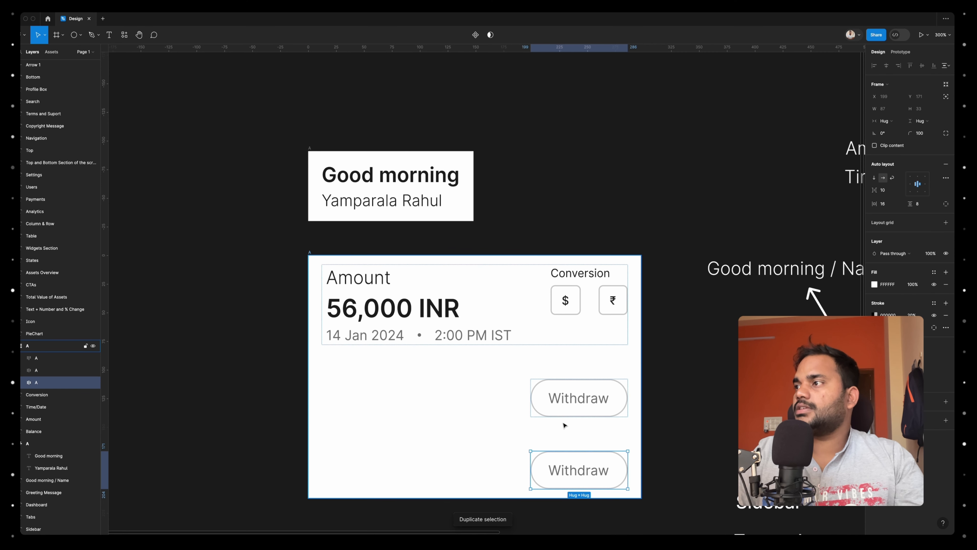
left_click(572, 400, "shift")
key("shift+a")
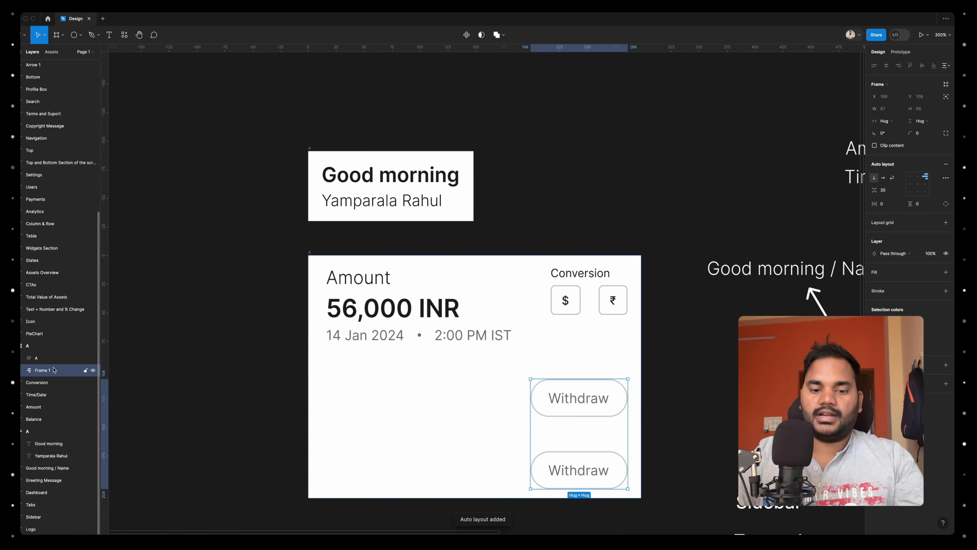
double_click(53, 370)
type("B")
key("Return")
left_click(883, 178)
Align the balance card's contents to the left and set its vertical gap to 10
left_click(532, 381)
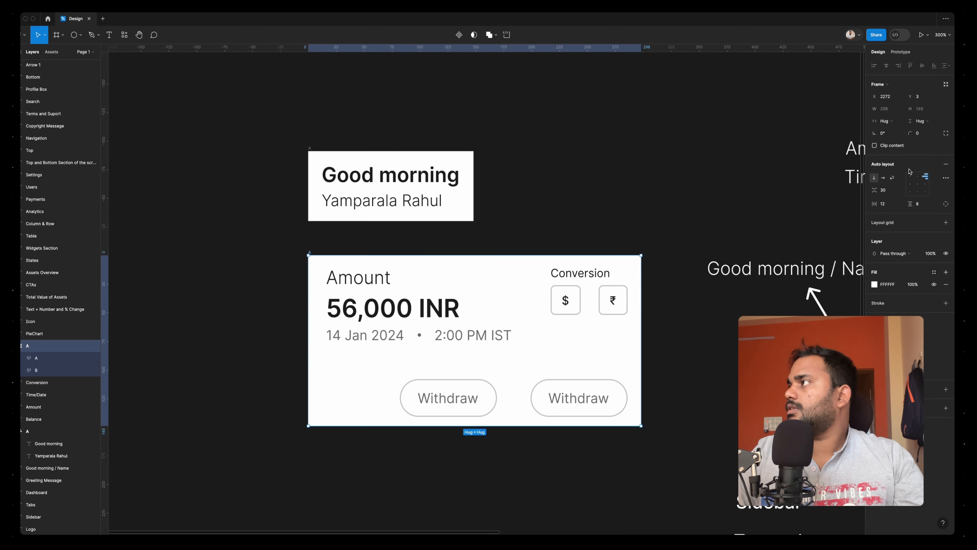
left_click(910, 185)
key("Return")
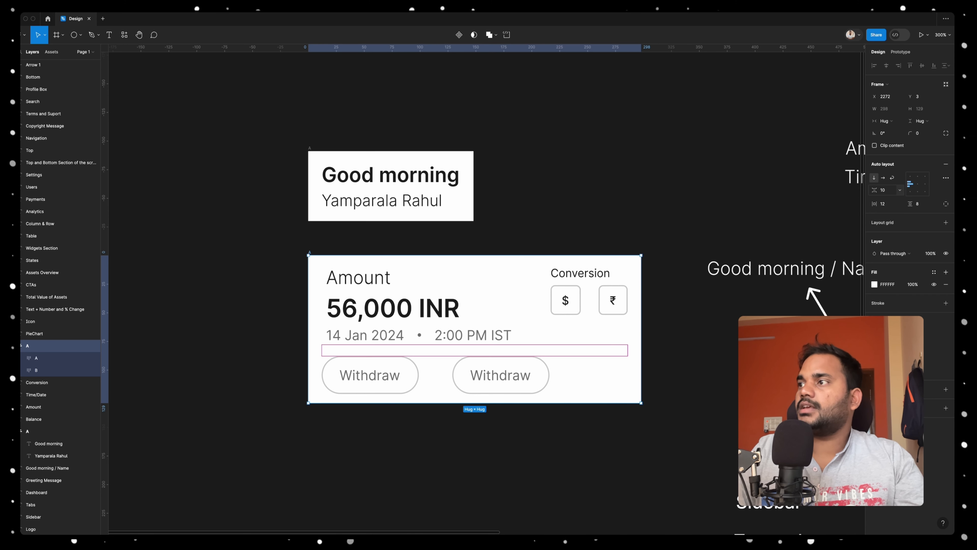
Set the button row's gap to 34 and its width to fill the container
double_click(437, 387)
left_click(890, 192)
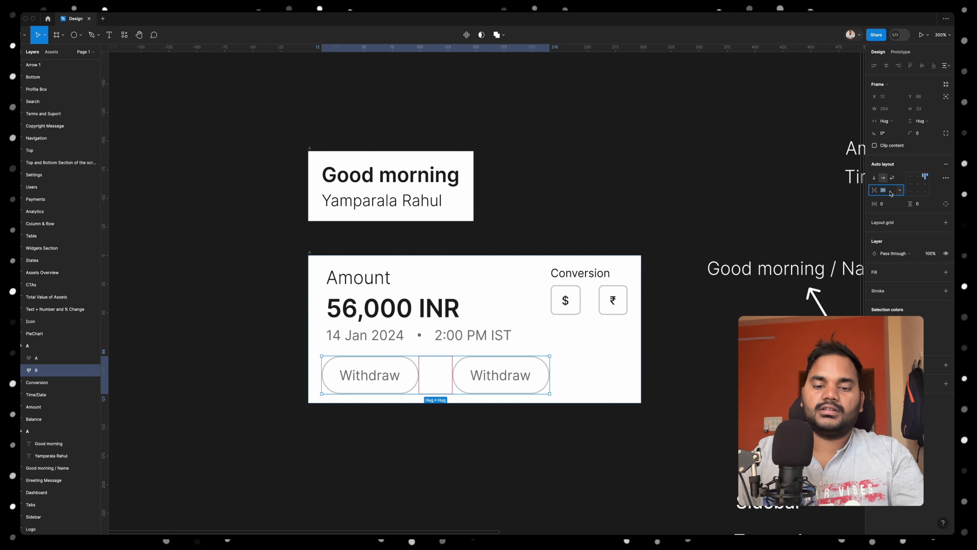
type("34")
key("Return")
left_click(887, 120)
left_click(892, 120)
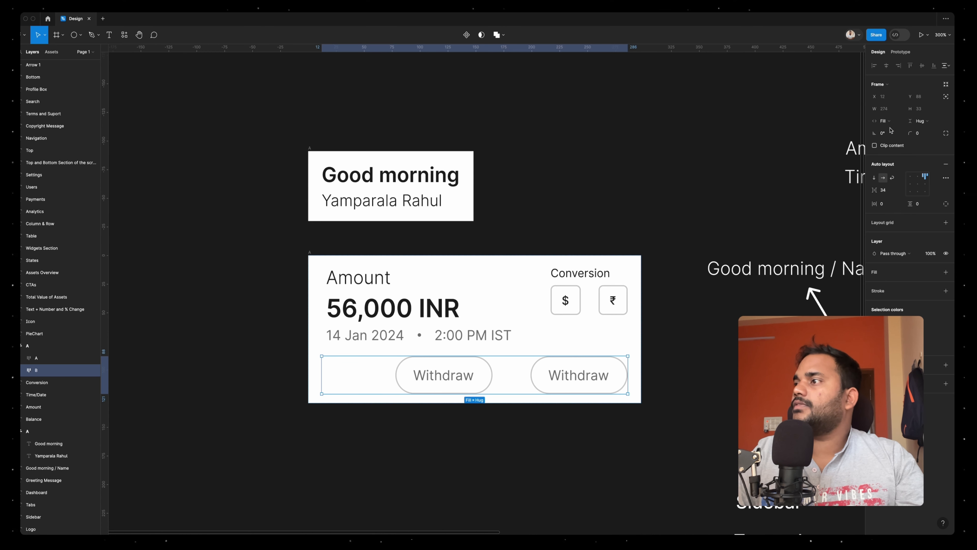
Set both Withdraw buttons to fill the row's width and the gap between them to 20
key("Return")
left_click(883, 122)
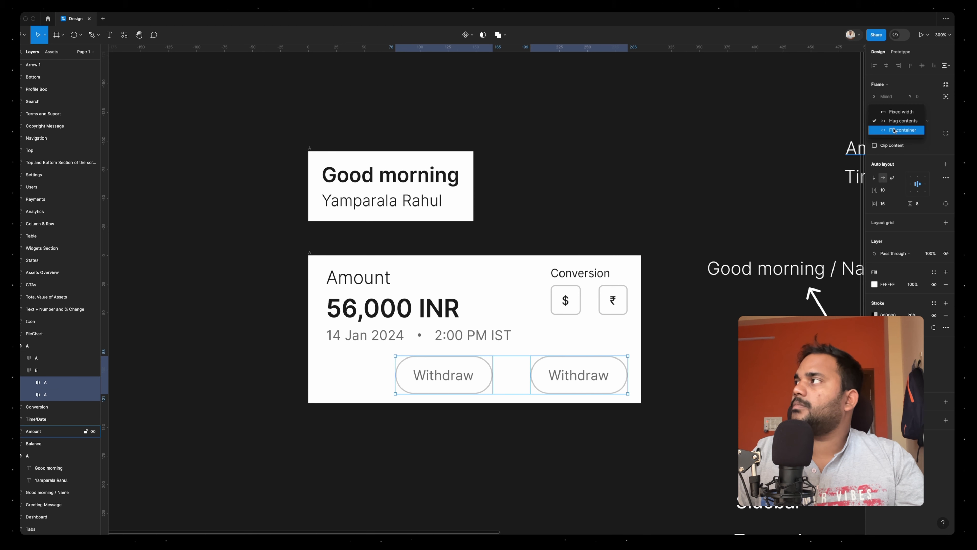
left_click(894, 131)
key("shift+Return")
left_click(884, 190)
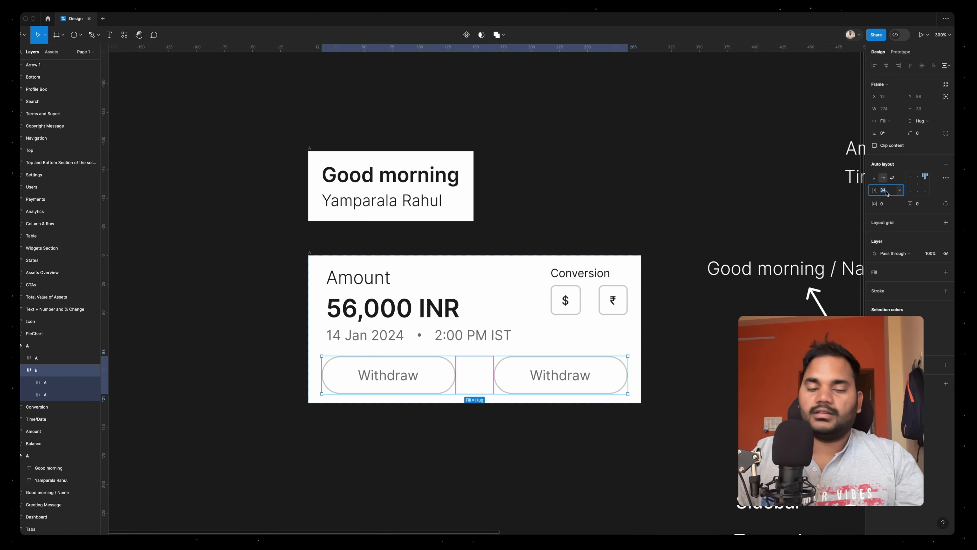
type("20")
key("Return")
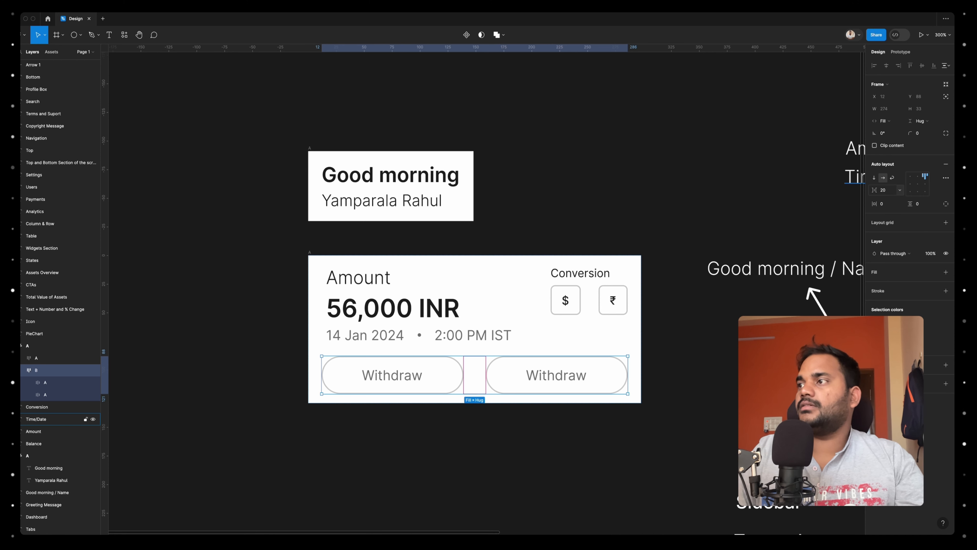
Change the second Withdraw button's label to 'View More'
left_click(562, 453)
scroll(562, 454, "down", 4)
double_click(558, 408)
scroll(558, 408, "up", 6)
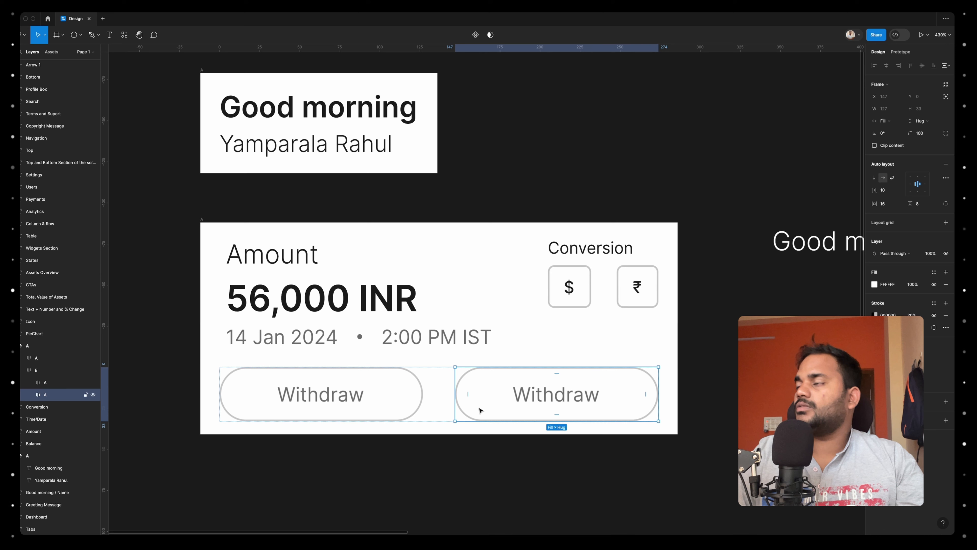
double_click(544, 399)
type("View More")
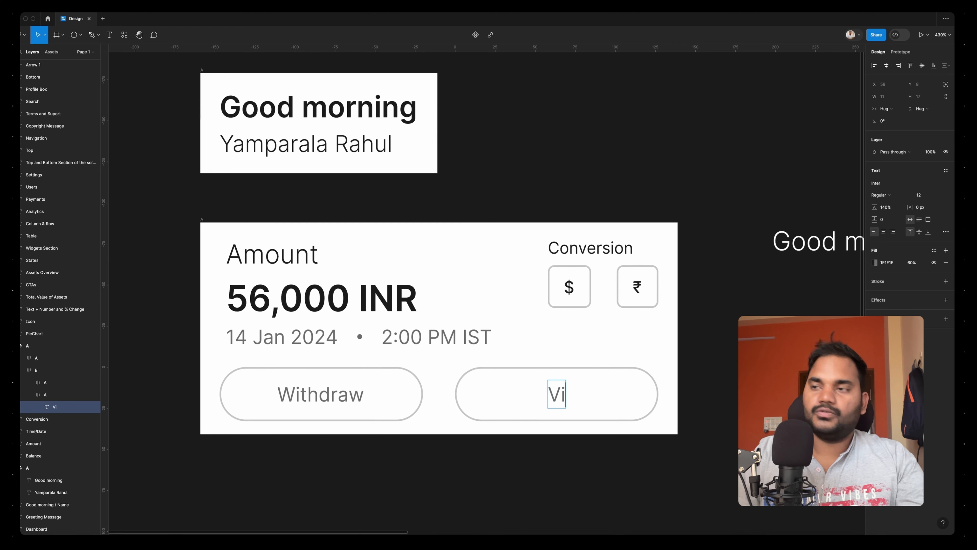
Change the Withdraw button's fill to the dark color 1E1E1E
left_click(411, 396)
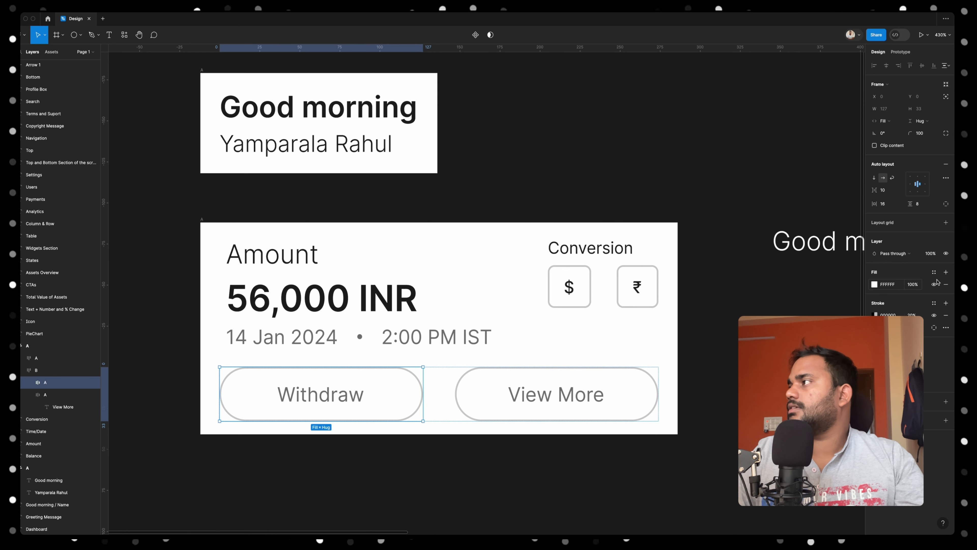
left_click(874, 284)
left_click(785, 411)
left_click(829, 81)
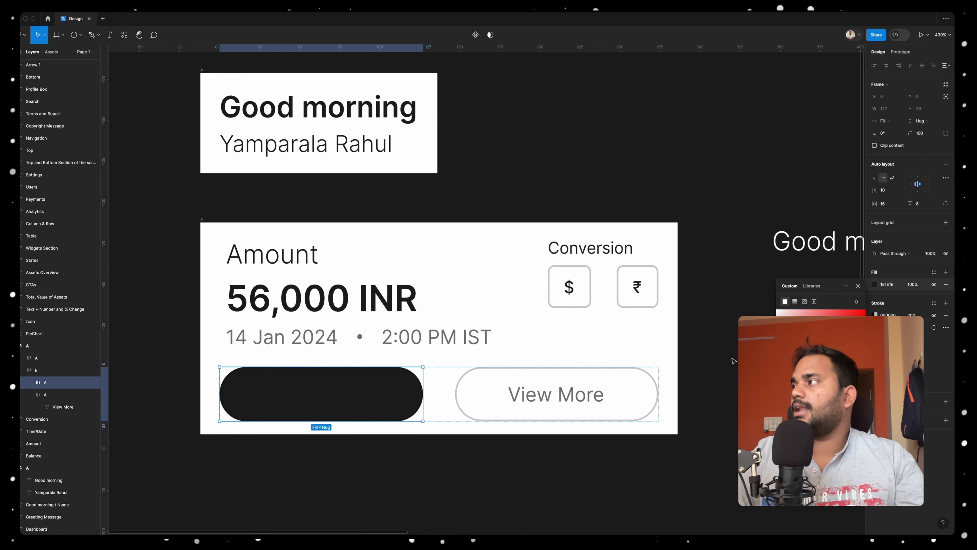
Change the Withdraw label's color to white at 100% opacity
double_click(344, 397)
left_click(874, 263)
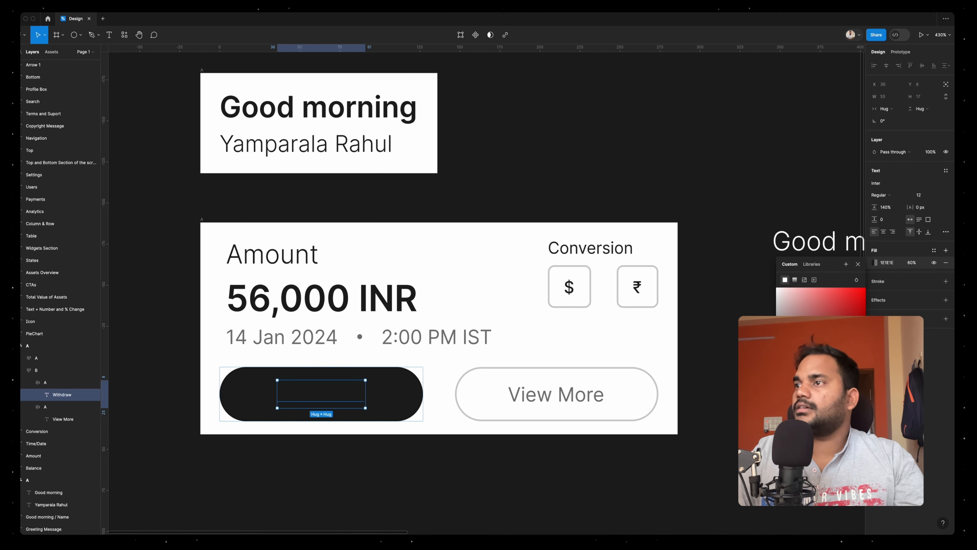
left_click(775, 289)
left_click(910, 263)
type("100")
left_click(561, 405)
left_click(557, 455)
Set the corner radius of both the greeting card and the balance card to 8
scroll(556, 454, "down", 5)
left_click_drag(301, 193, 634, 456)
left_click(918, 133)
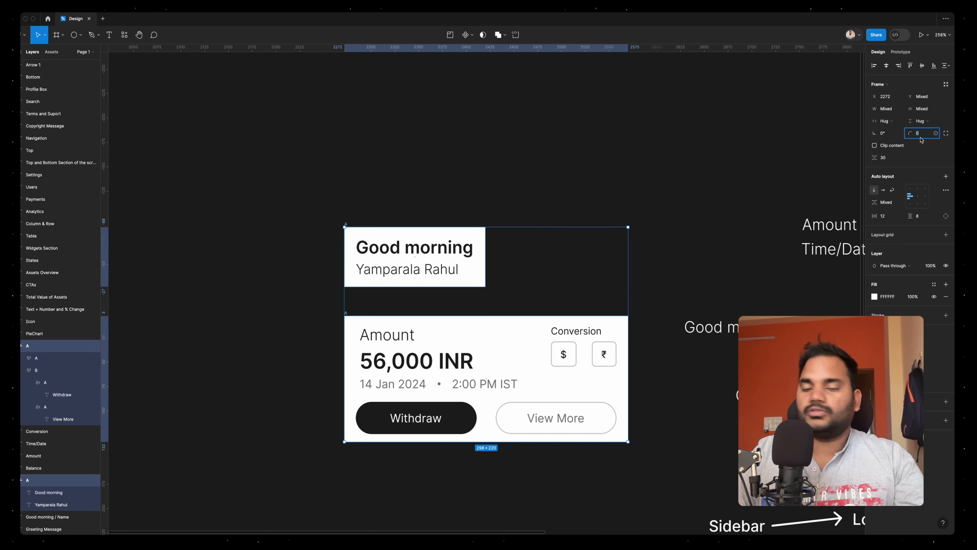
type("8")
key("Return")
left_click(370, 223)
Review the greeting and balance cards alongside the dashboard's information architecture map
scroll(370, 223, "down", 3)
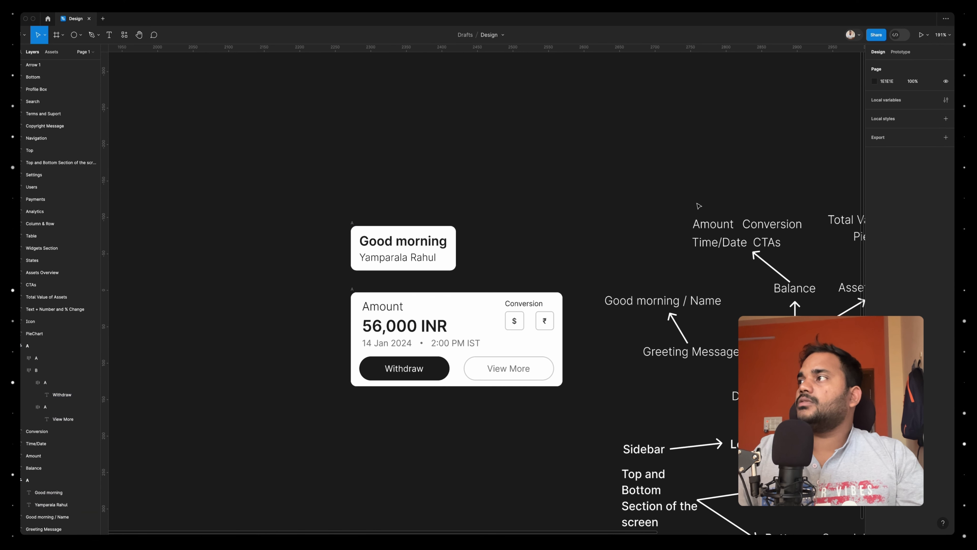
scroll(699, 206, "right", 3)
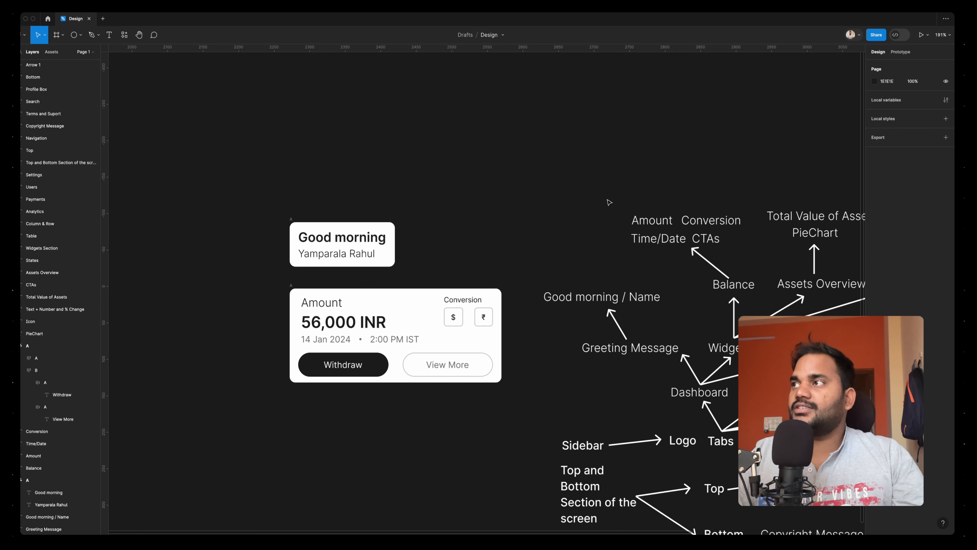
scroll(609, 202, "right", 1)
scroll(609, 202, "down", 1)
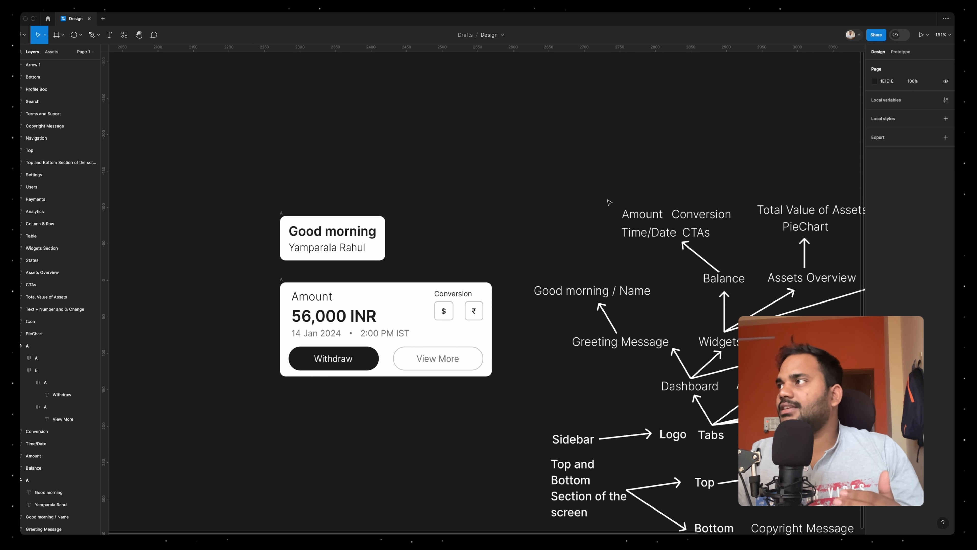
scroll(609, 202, "right", 6)
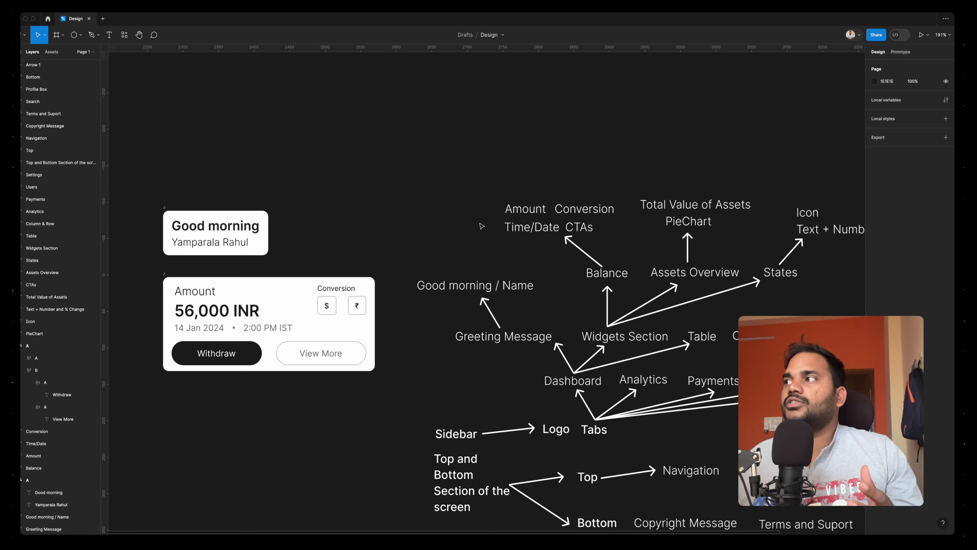
scroll(272, 332, "up", 5)
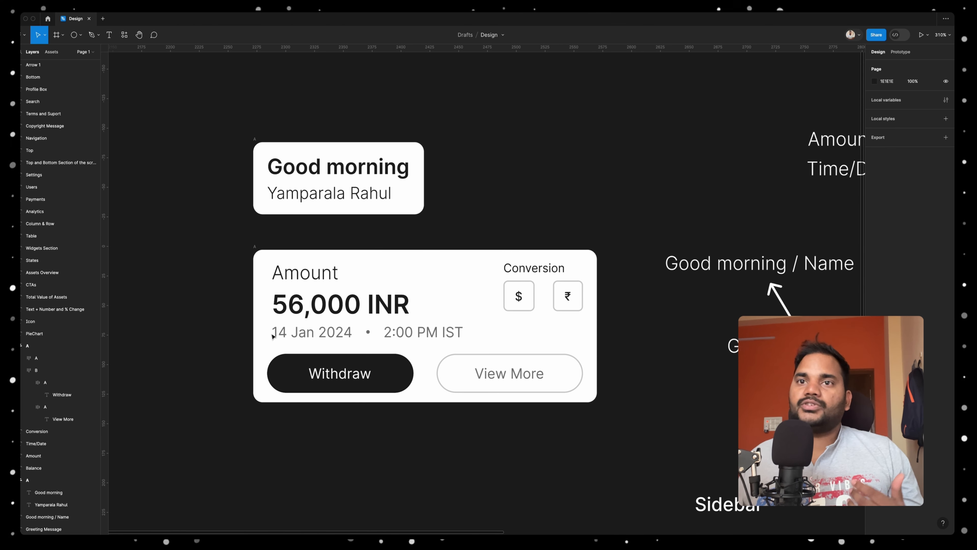
scroll(272, 336, "down", 4)
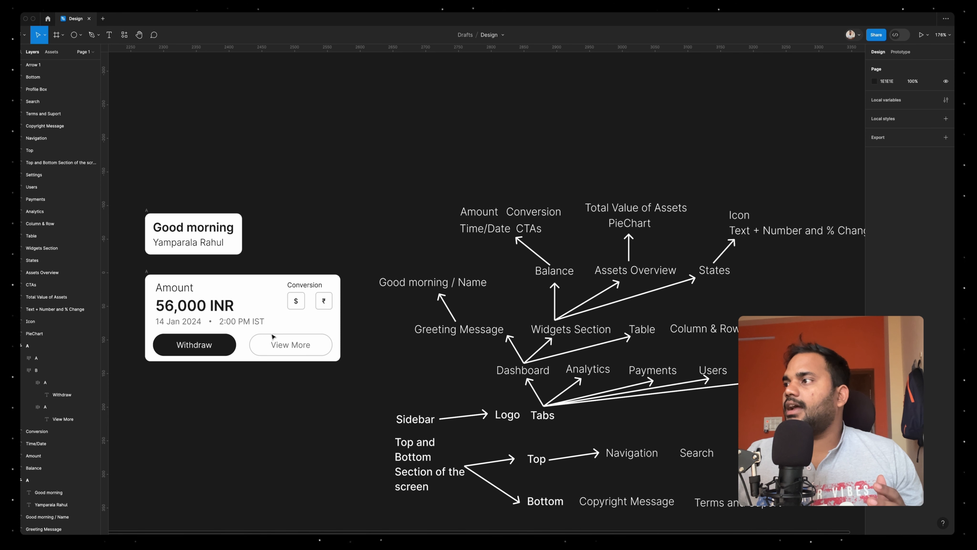